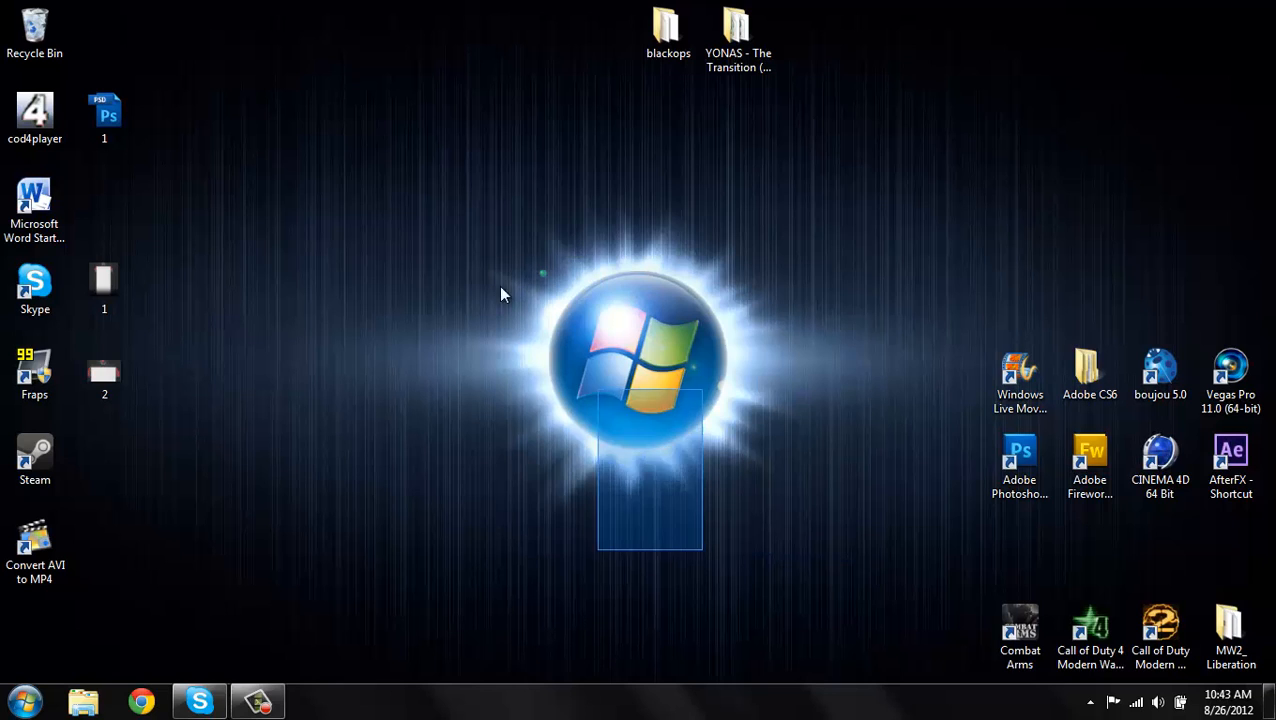
drag(498, 204, 814, 516)
drag(506, 288, 828, 551)
drag(828, 551, 792, 538)
drag(792, 538, 430, 195)
drag(418, 184, 828, 545)
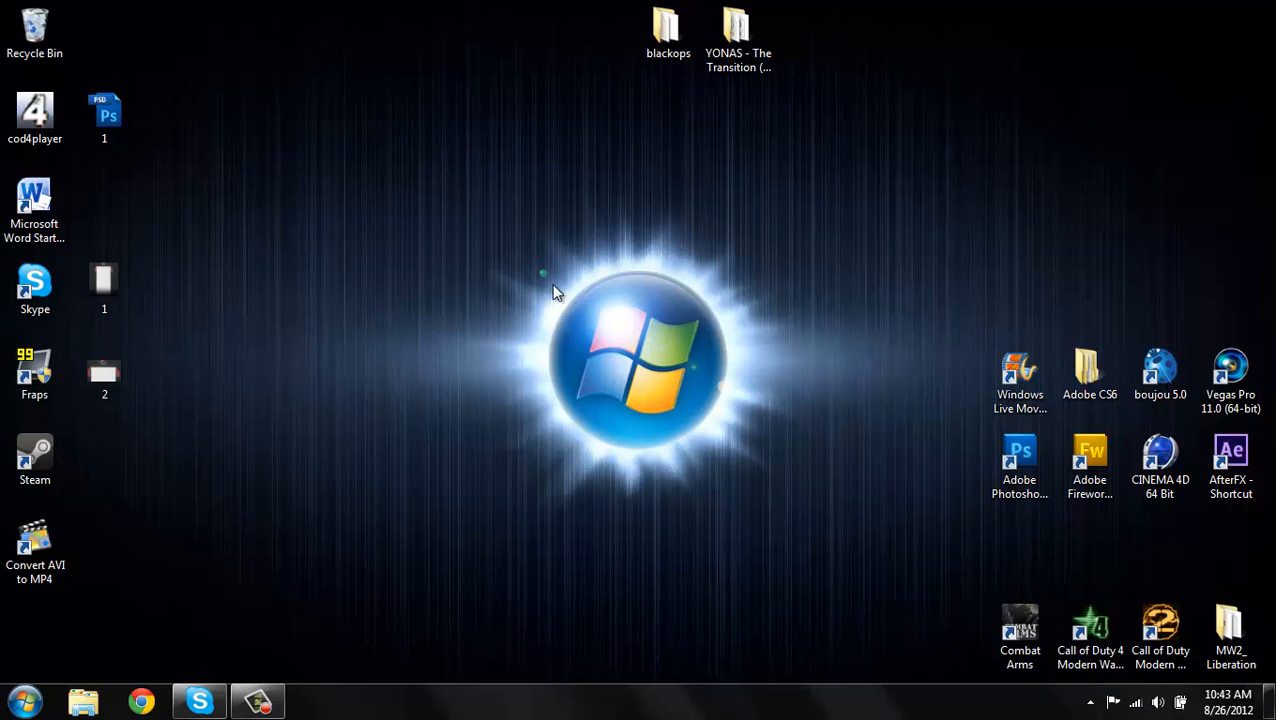
drag(486, 262, 488, 226)
drag(493, 233, 470, 207)
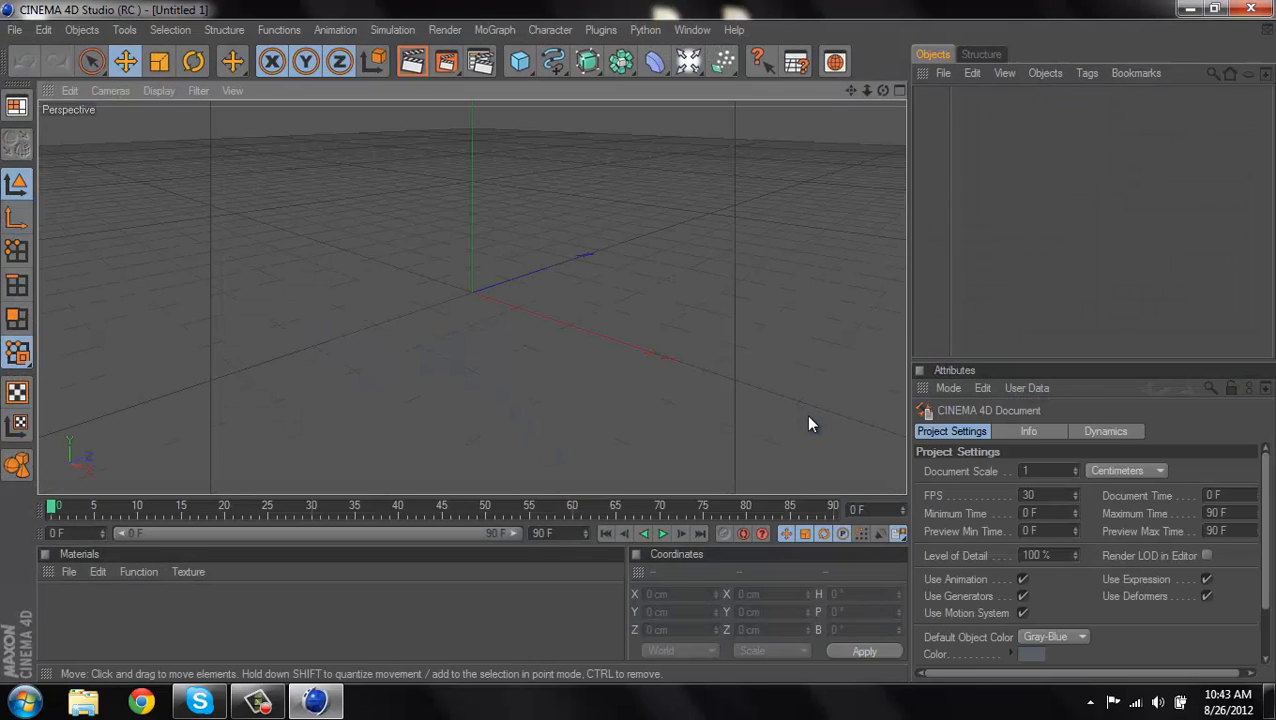
Start opening a scene file and browse to the Light Rooms folder through Recent Places
click(15, 29)
click(35, 70)
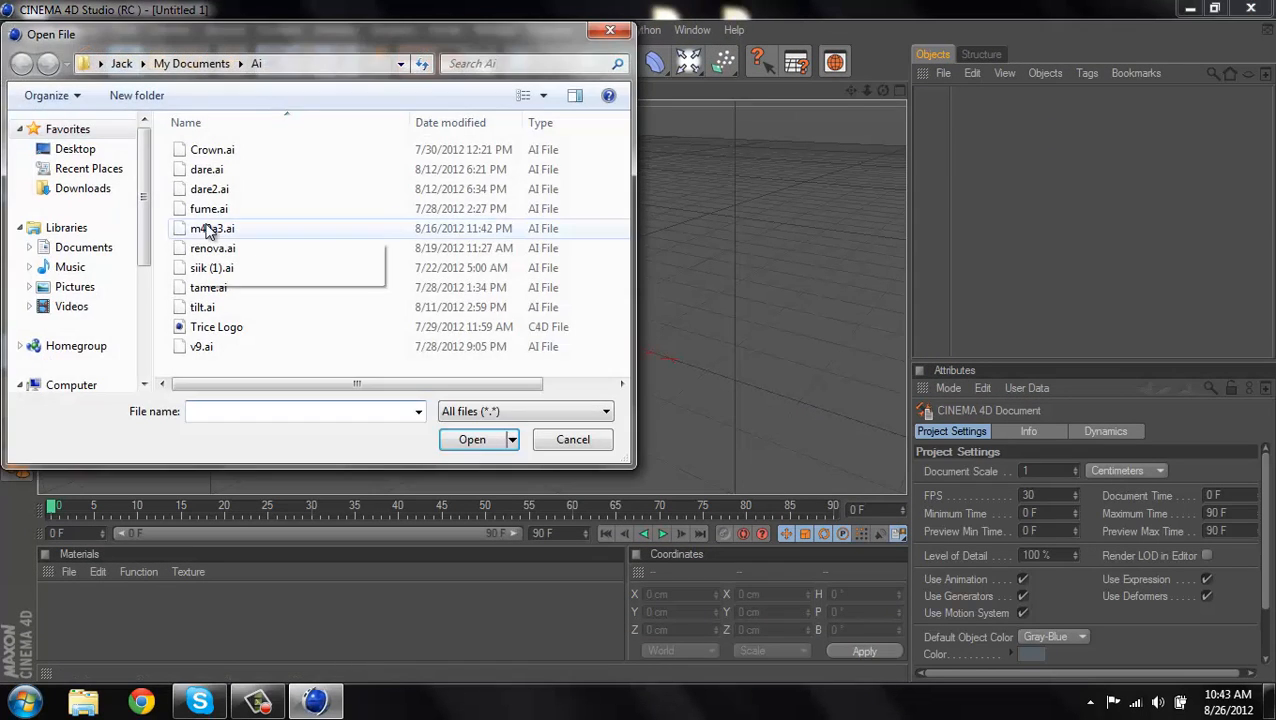
click(55, 170)
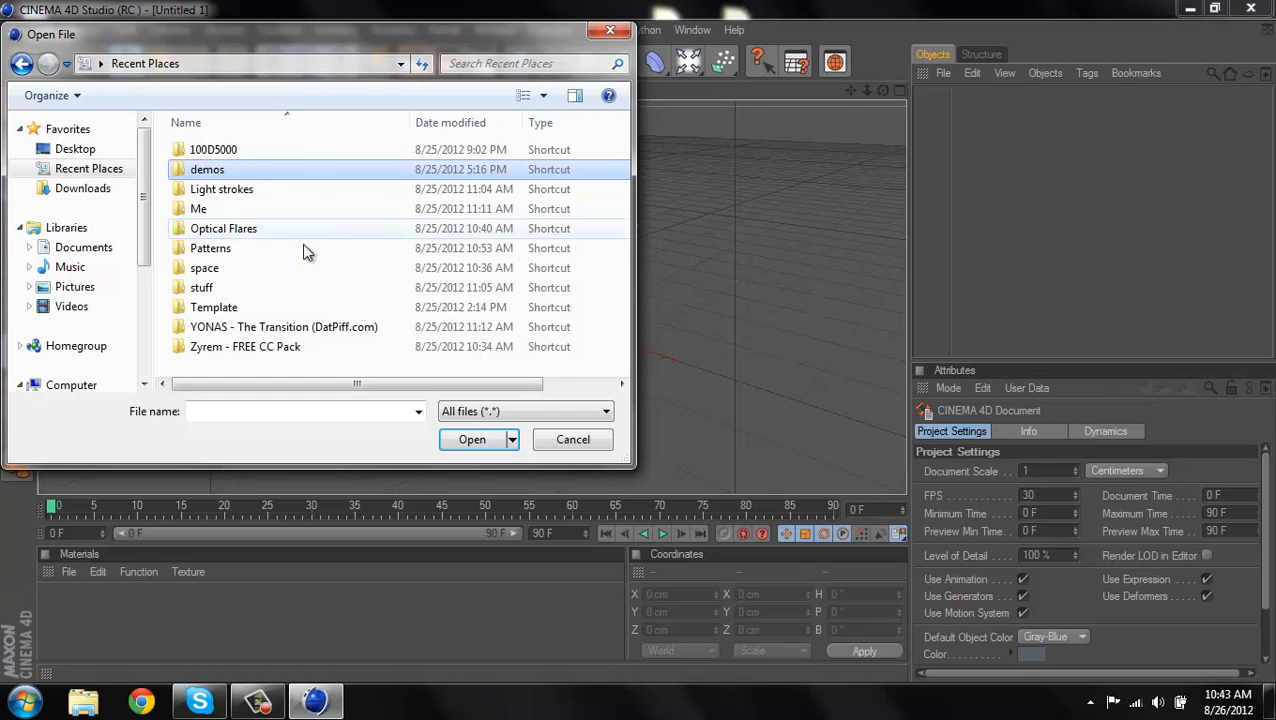
scroll(254, 258, down, 4)
scroll(254, 258, up, 1)
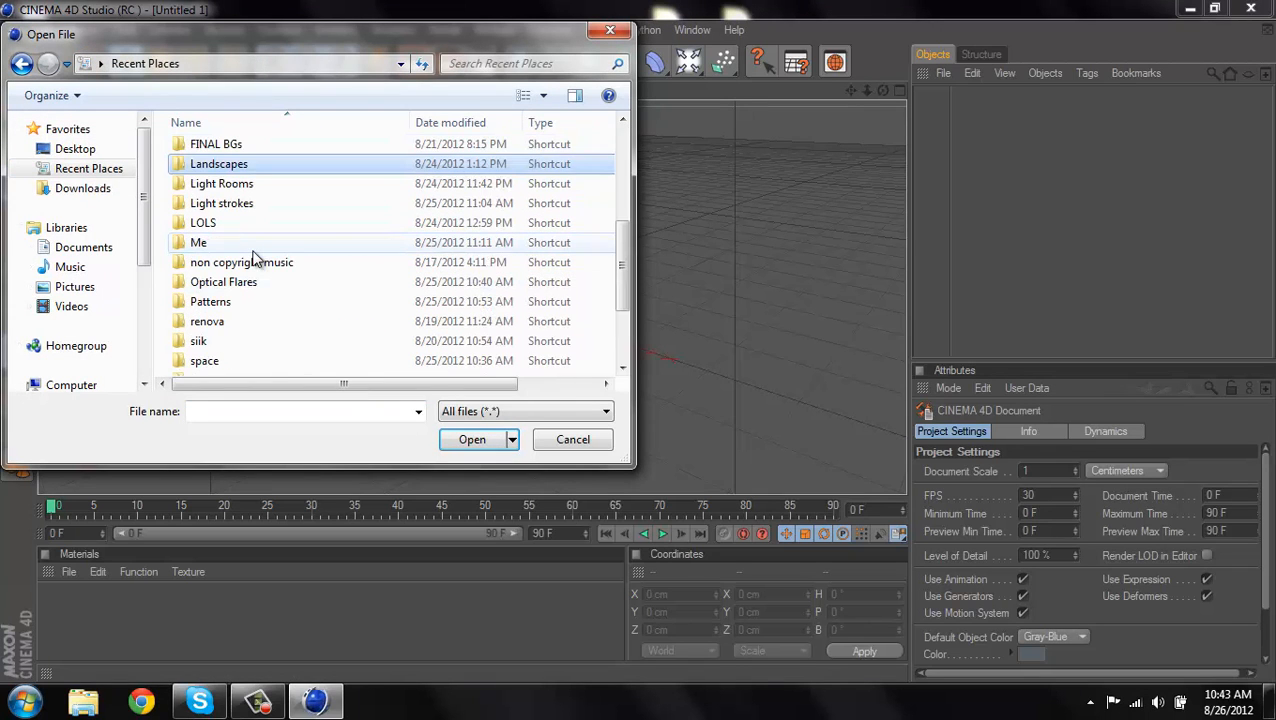
double_click(250, 186)
Open the text setup scene file from the Light Rooms folder
click(338, 248)
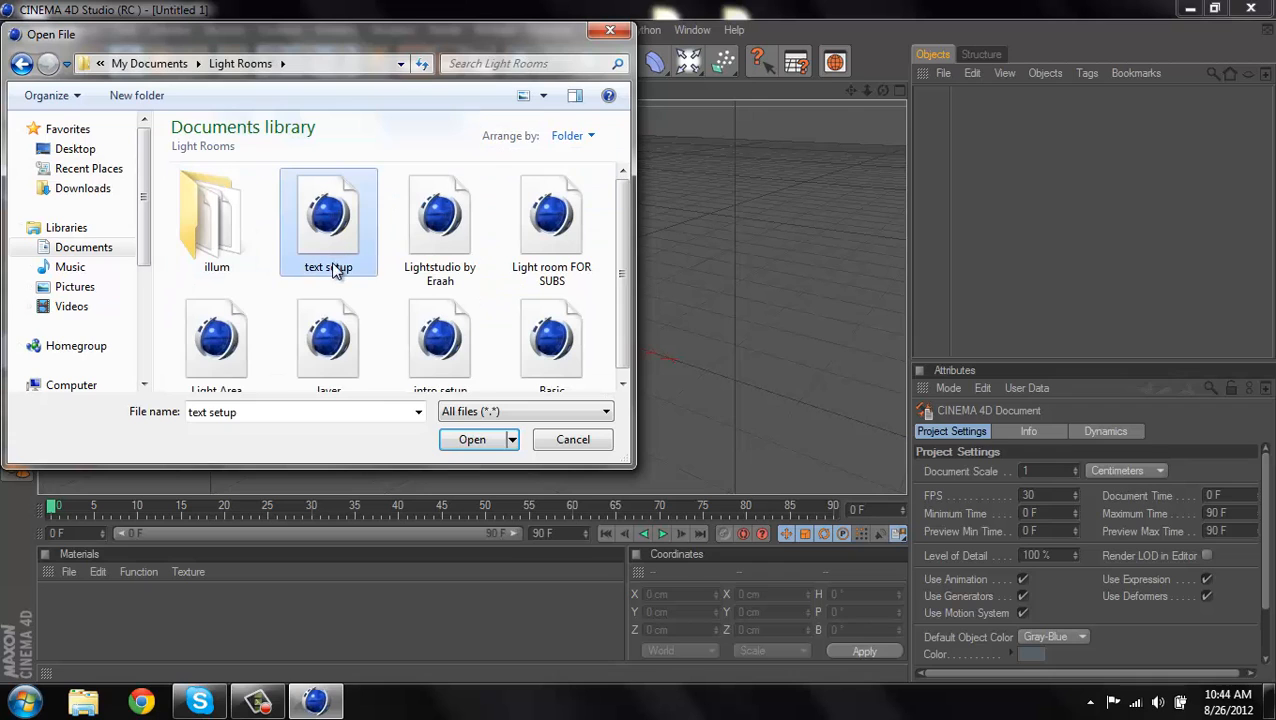
scroll(336, 265, down, 1)
click(258, 335)
click(335, 300)
click(334, 248)
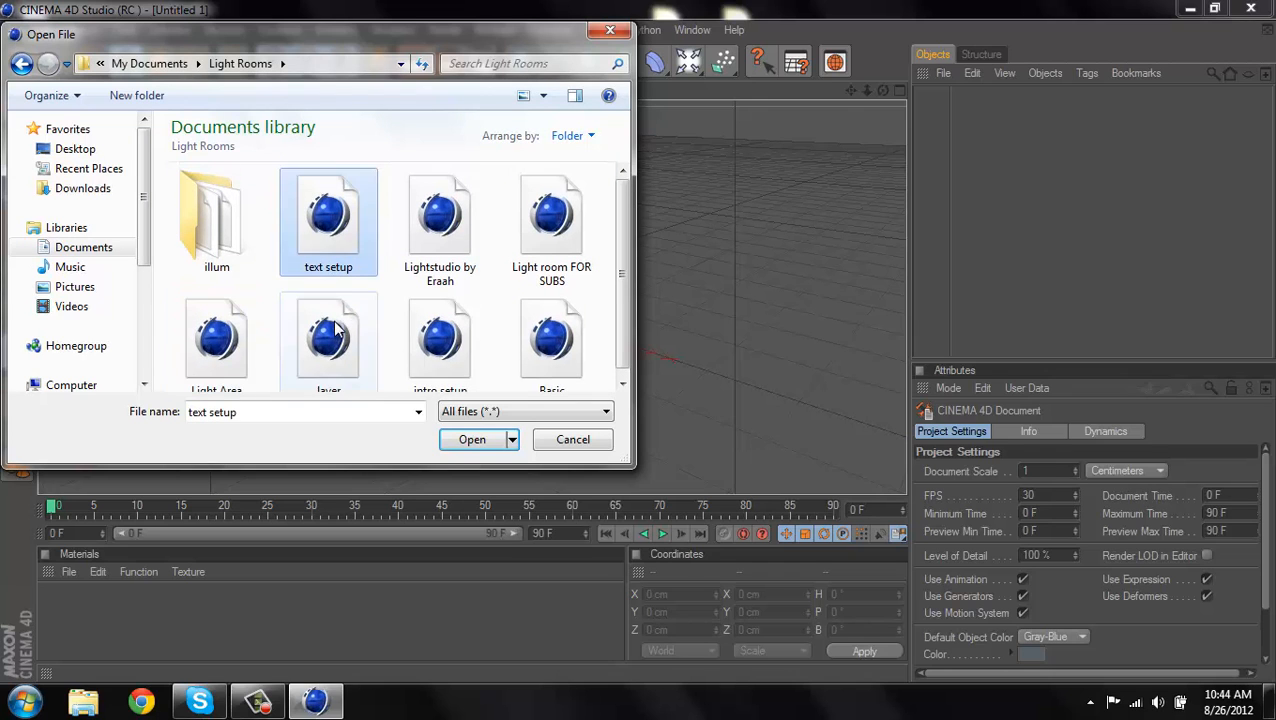
click(335, 312)
click(333, 248)
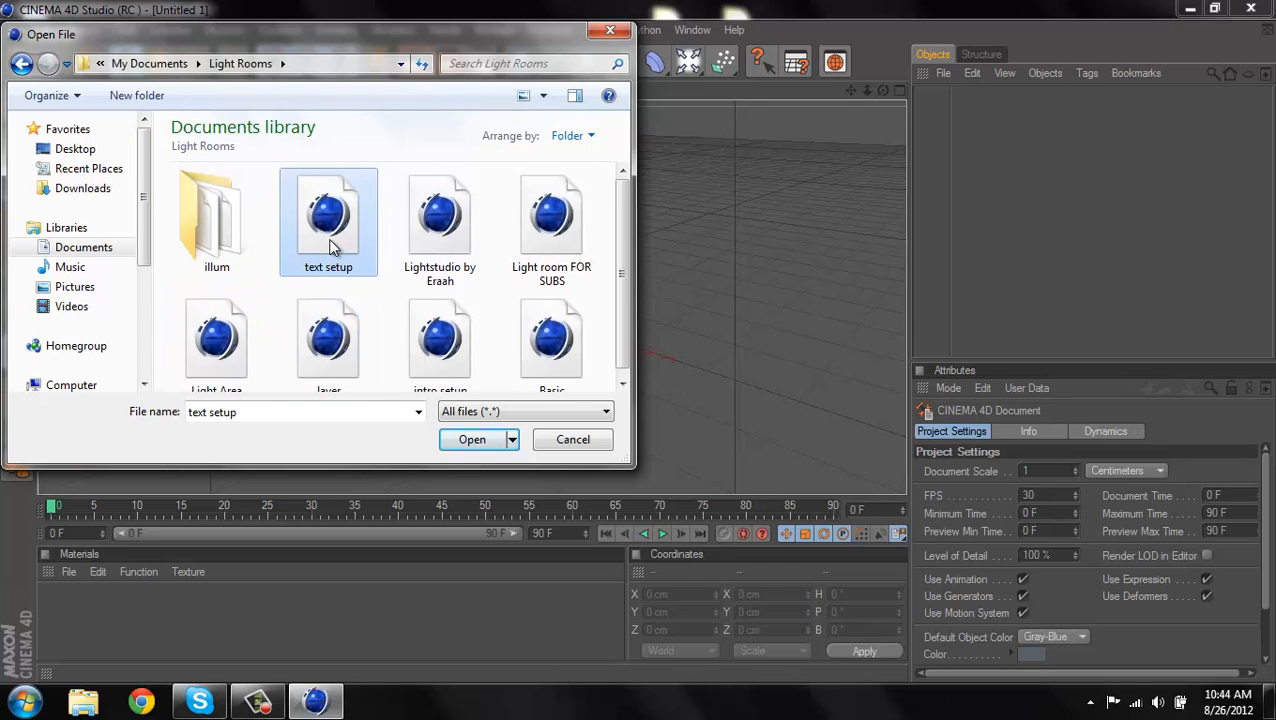
double_click(330, 243)
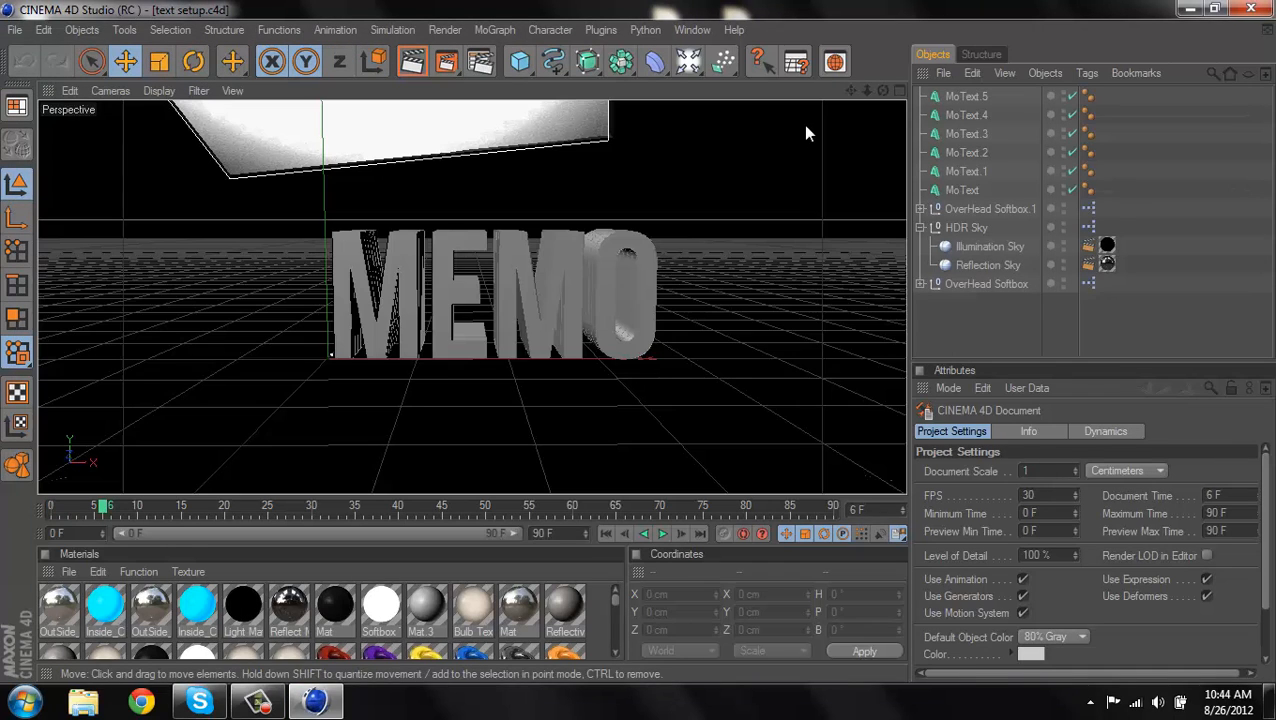
Delete all the existing MoText objects, from MoText.5 through MoText, leaving the softboxes and HDR Sky
click(974, 97)
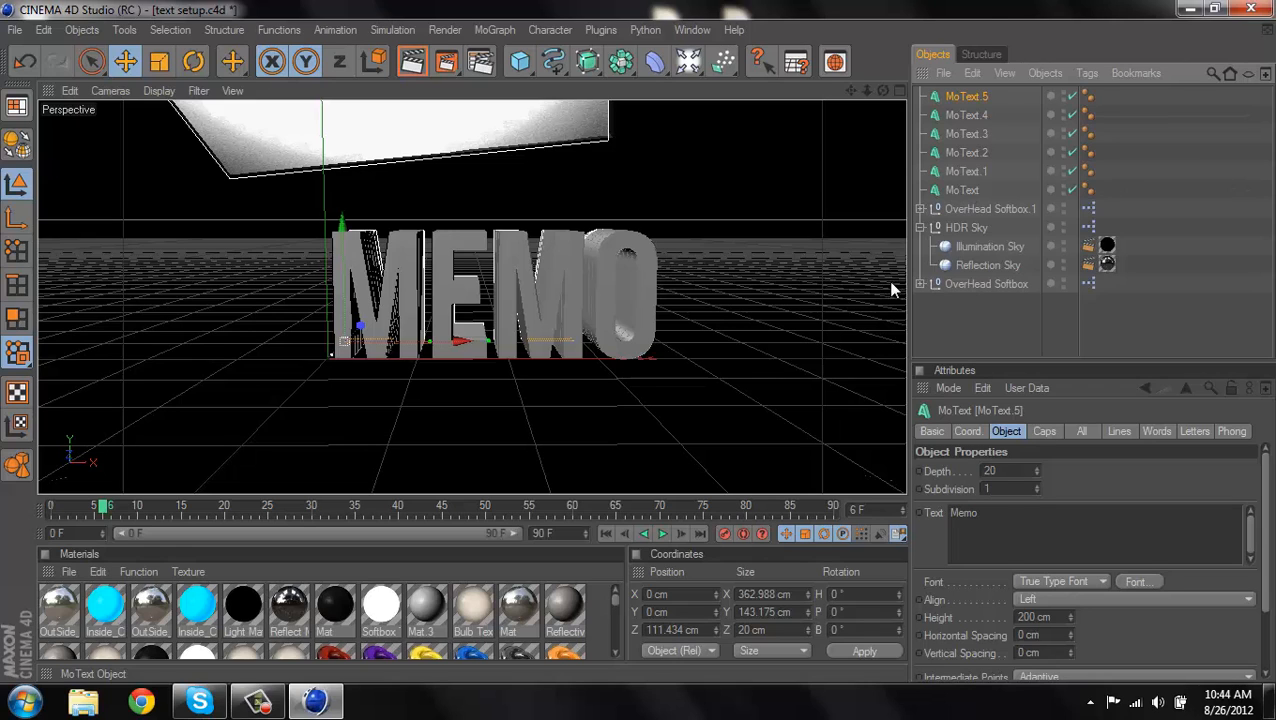
shift+click(963, 193)
key(Delete)
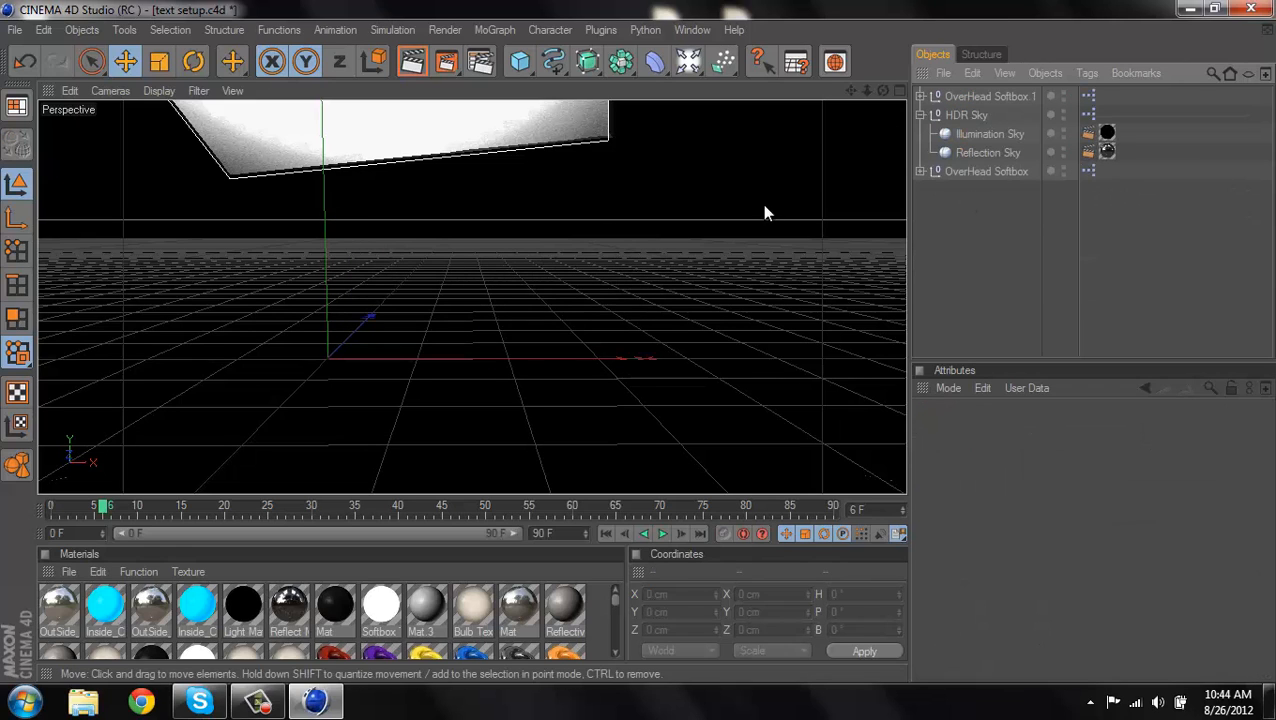
Add a new MoText object to the emptied scene
scroll(782, 197, down, 5)
alt+drag(782, 197, 410, 180)
alt+drag(440, 290, 641, 347)
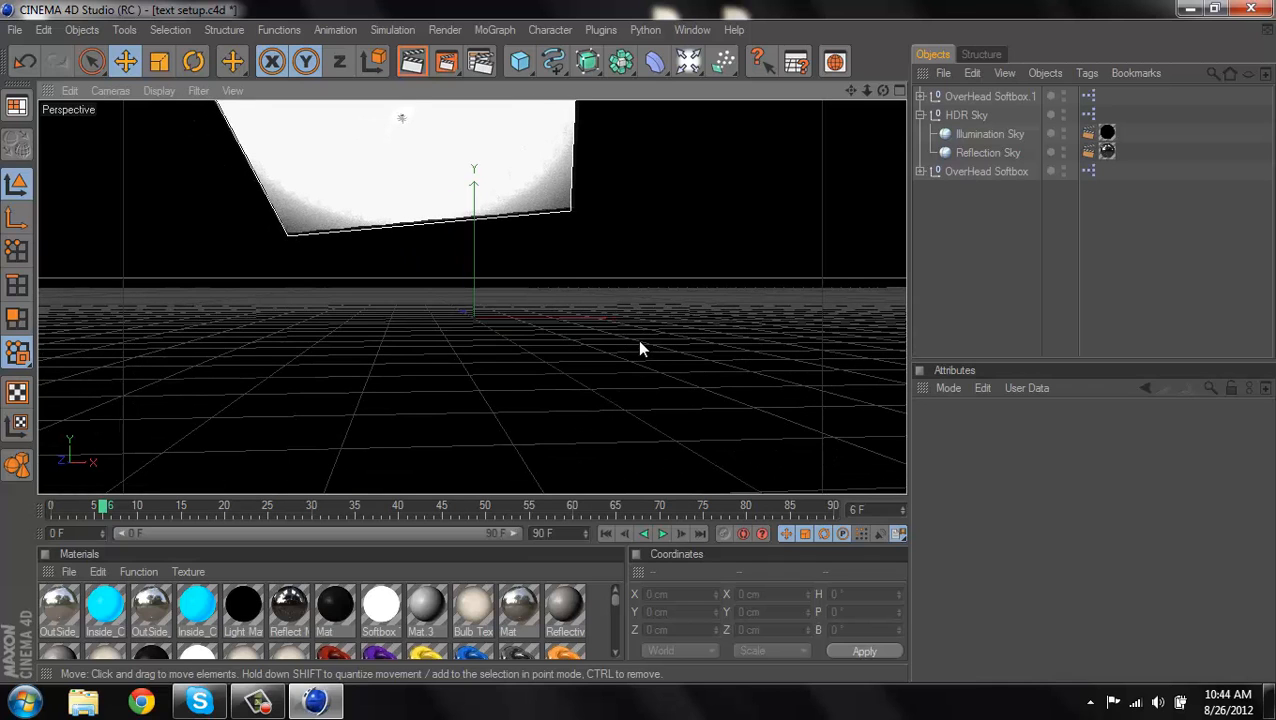
click(493, 30)
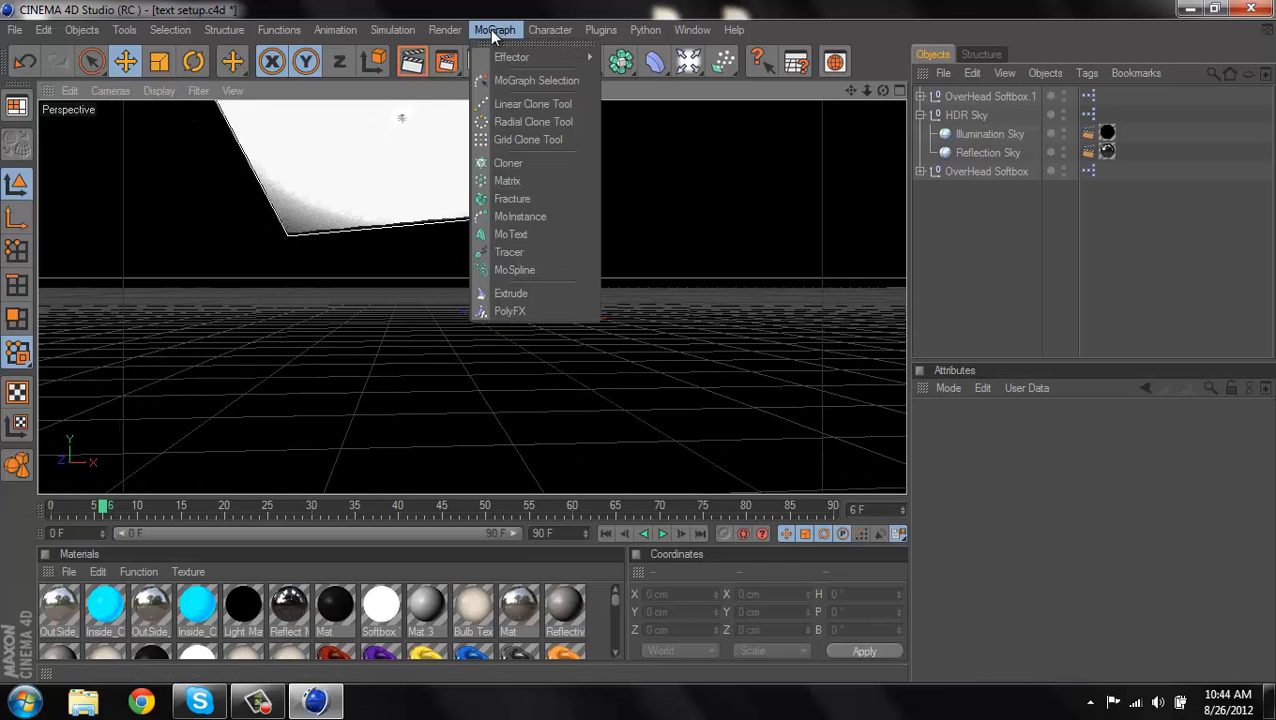
click(530, 236)
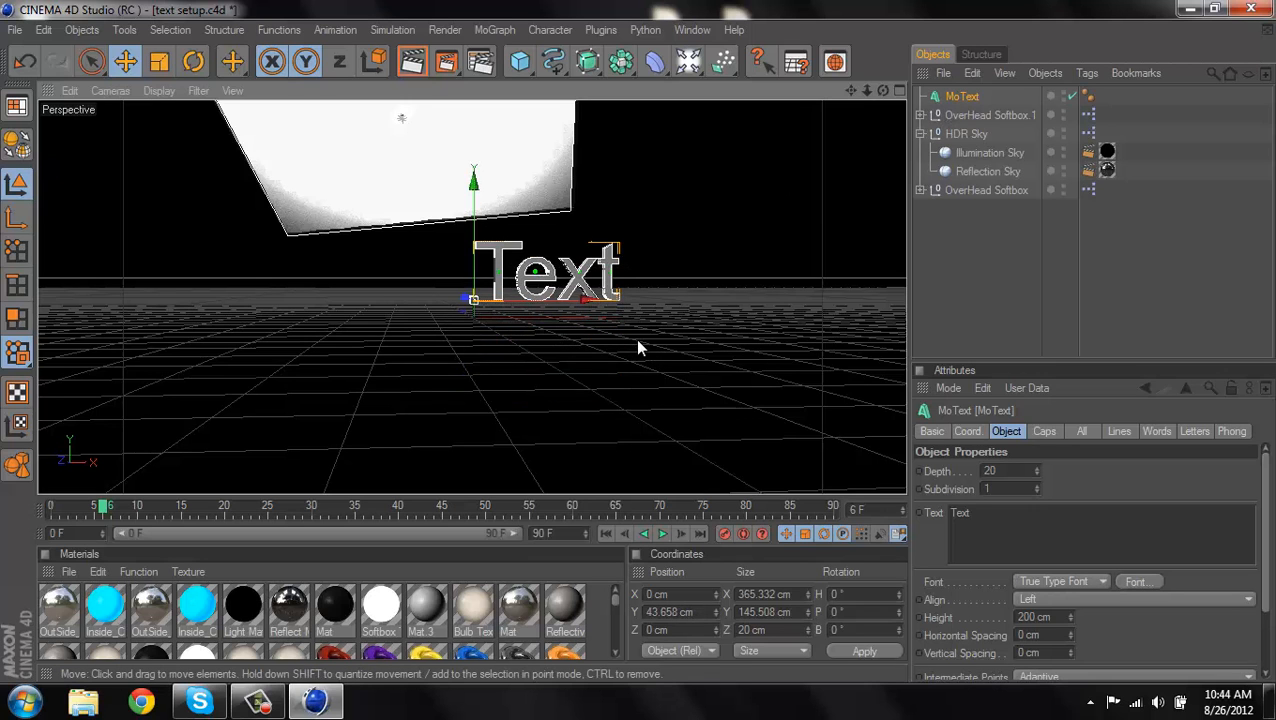
Move the MoText object to about X -907 cm, Y 12 cm, Z -421 cm, just above the floor grid
alt+drag(516, 375, 702, 342)
drag(391, 326, 639, 344)
alt+middle_drag(638, 344, 540, 378)
alt+right_drag(540, 378, 532, 405)
alt+drag(532, 405, 638, 343)
mouse_move(579, 401)
mouse_down()
mouse_move(638, 344)
mouse_move(579, 401)
mouse_up()
scroll(579, 401, down, 3)
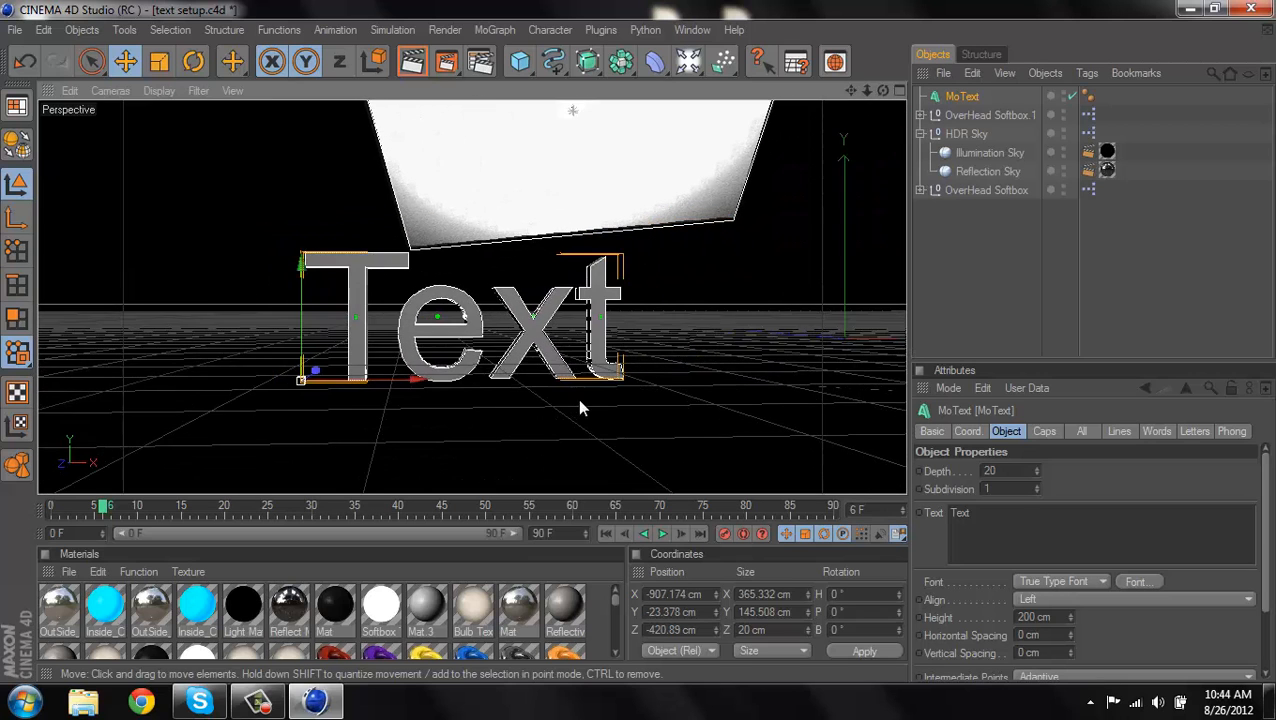
alt+middle_drag(579, 401, 638, 342)
mouse_move(301, 345)
mouse_down()
mouse_move(639, 344)
mouse_move(313, 325)
mouse_up()
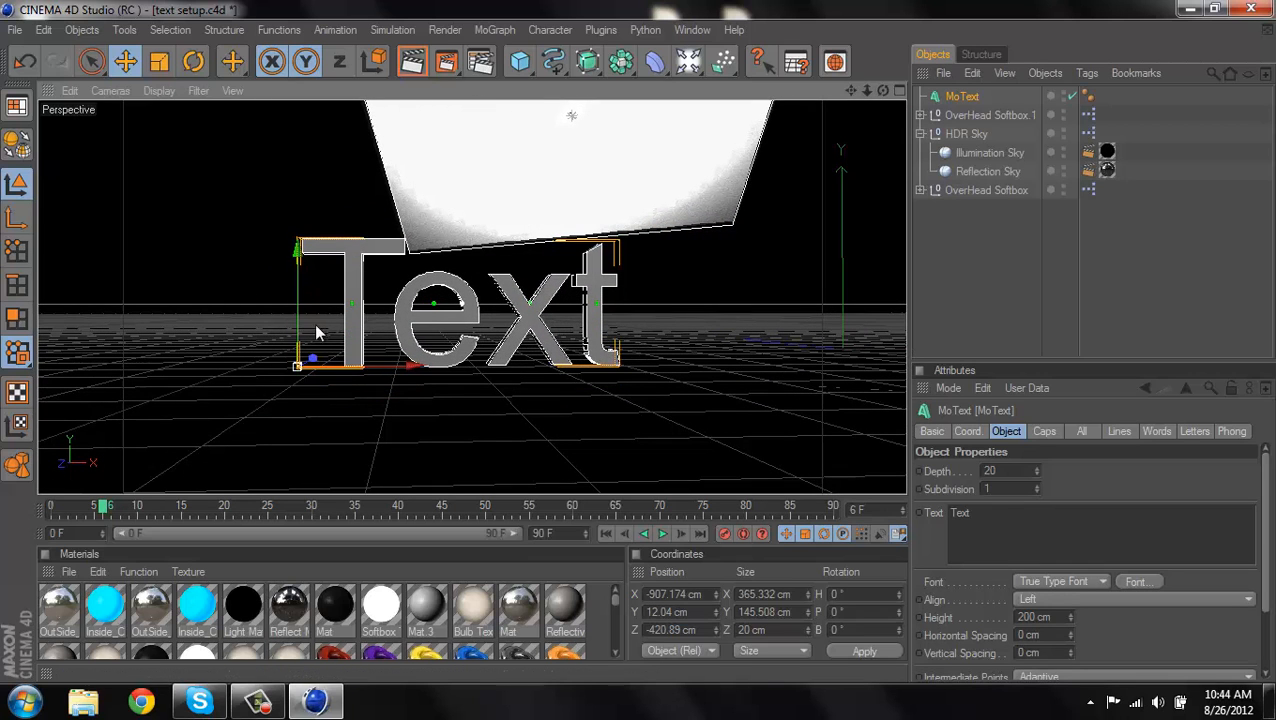
click(493, 30)
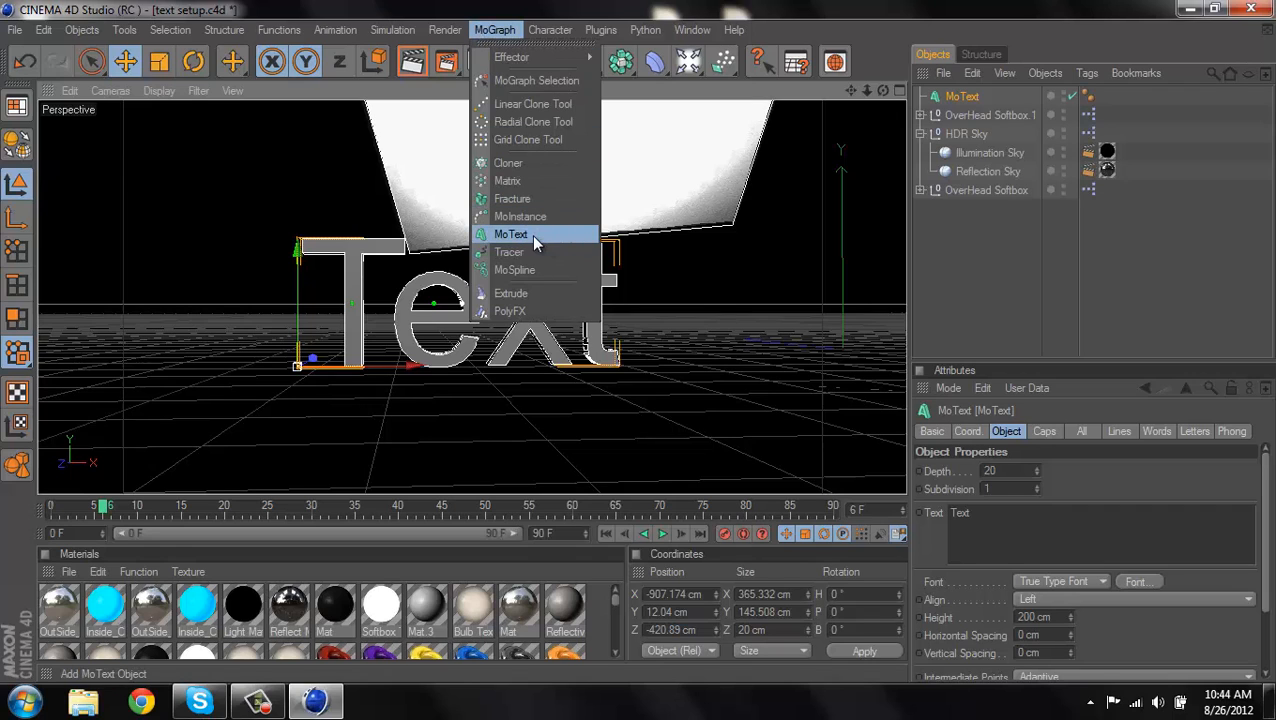
click(703, 326)
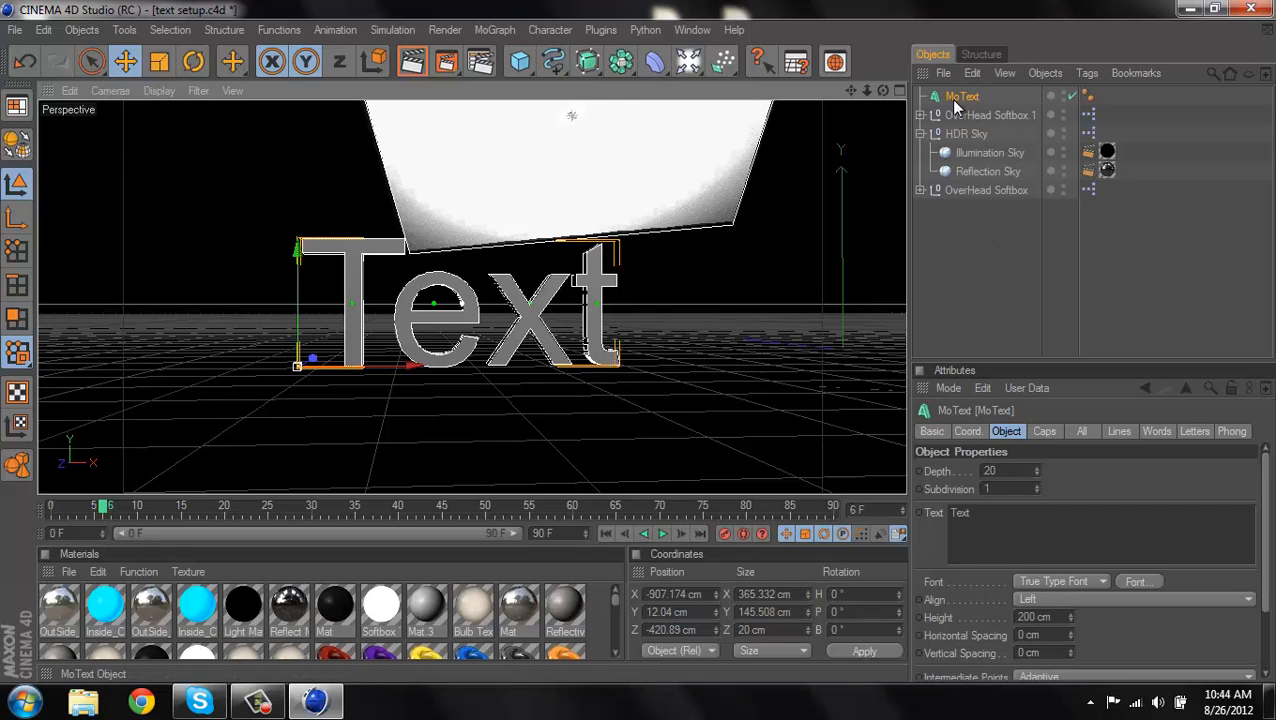
Replace the MoText object's text with "Tutorial"
double_click(1034, 520)
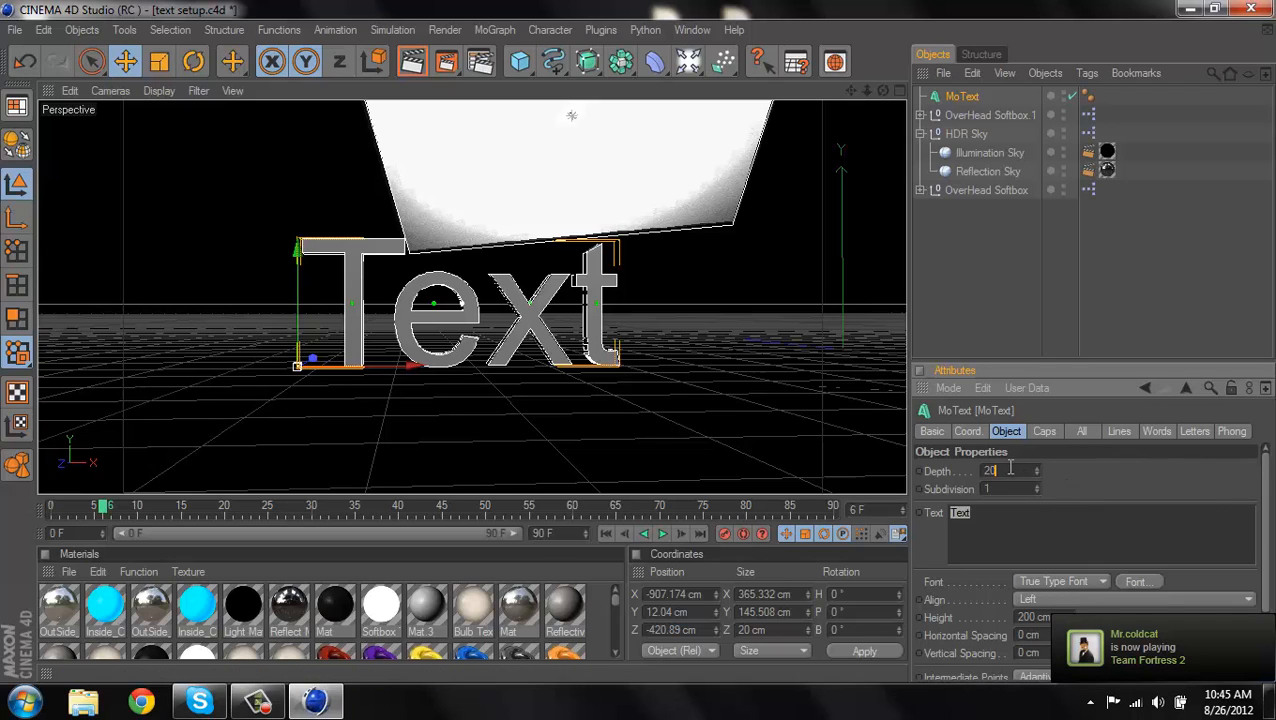
drag(1010, 468, 971, 470)
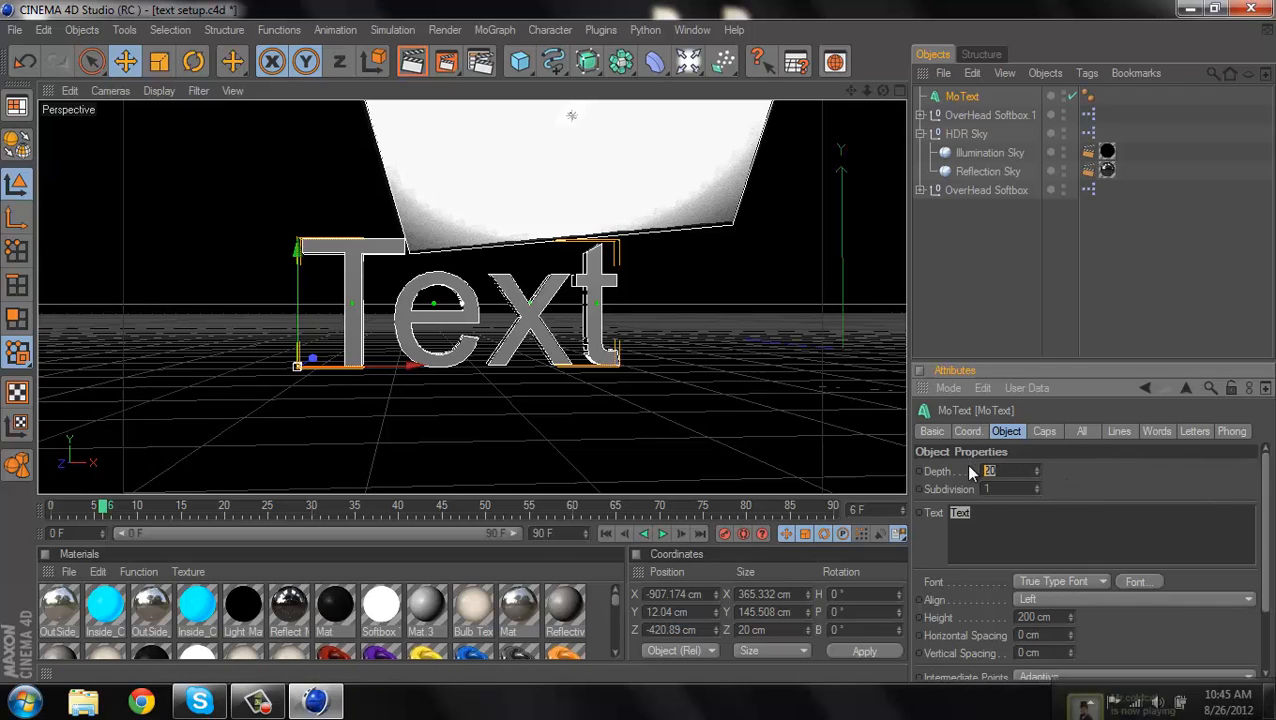
click(980, 517)
text(Tut)
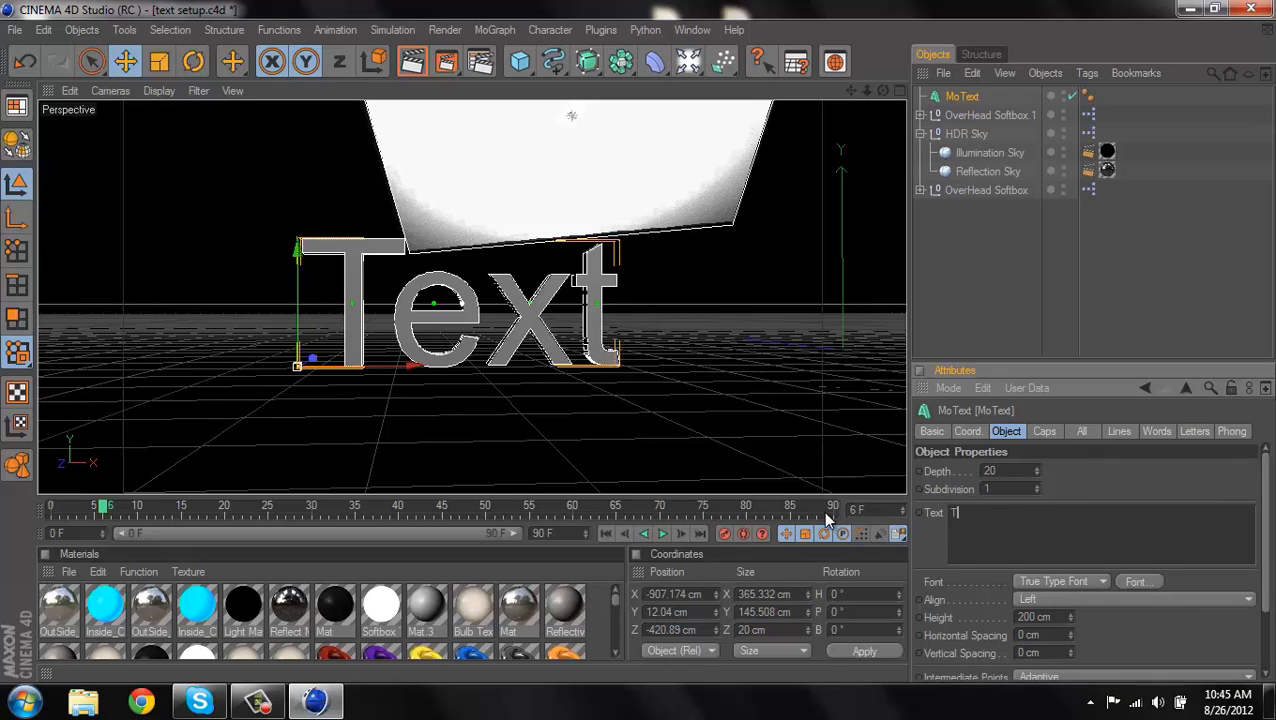
text(orial)
Change the MoText font to Bebas Neue in the Regular style
click(1132, 583)
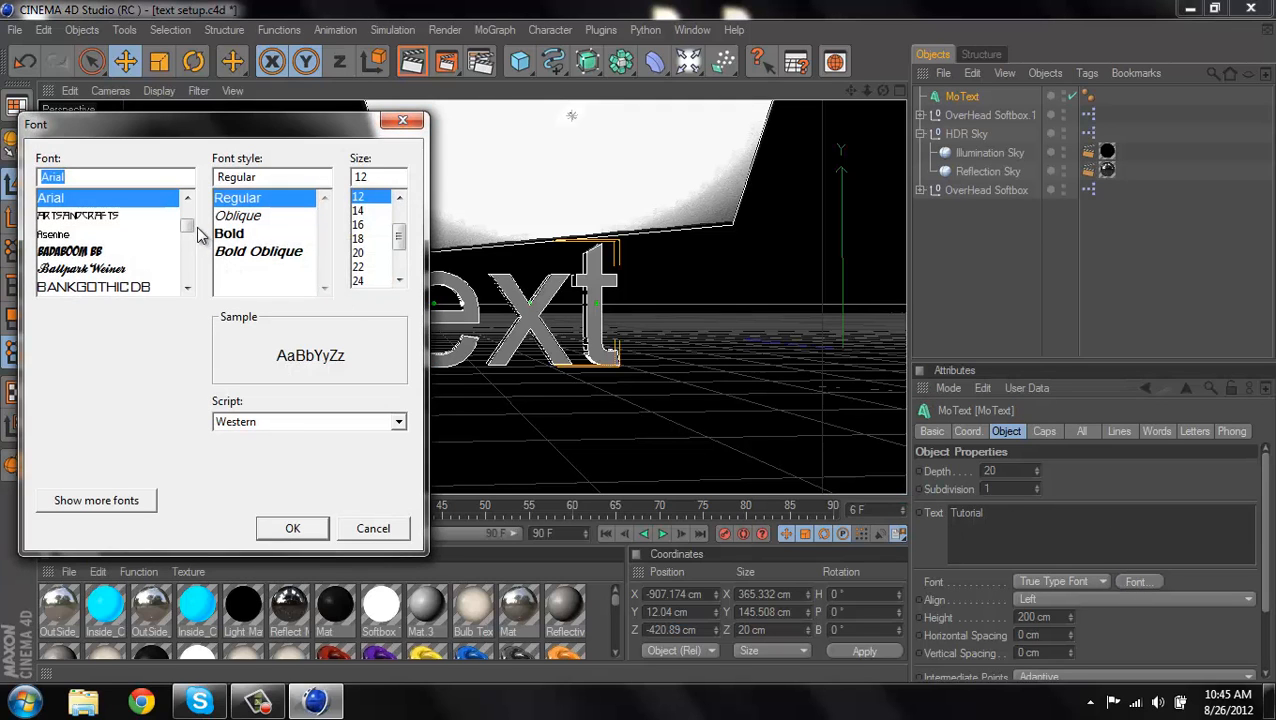
drag(187, 225, 188, 227)
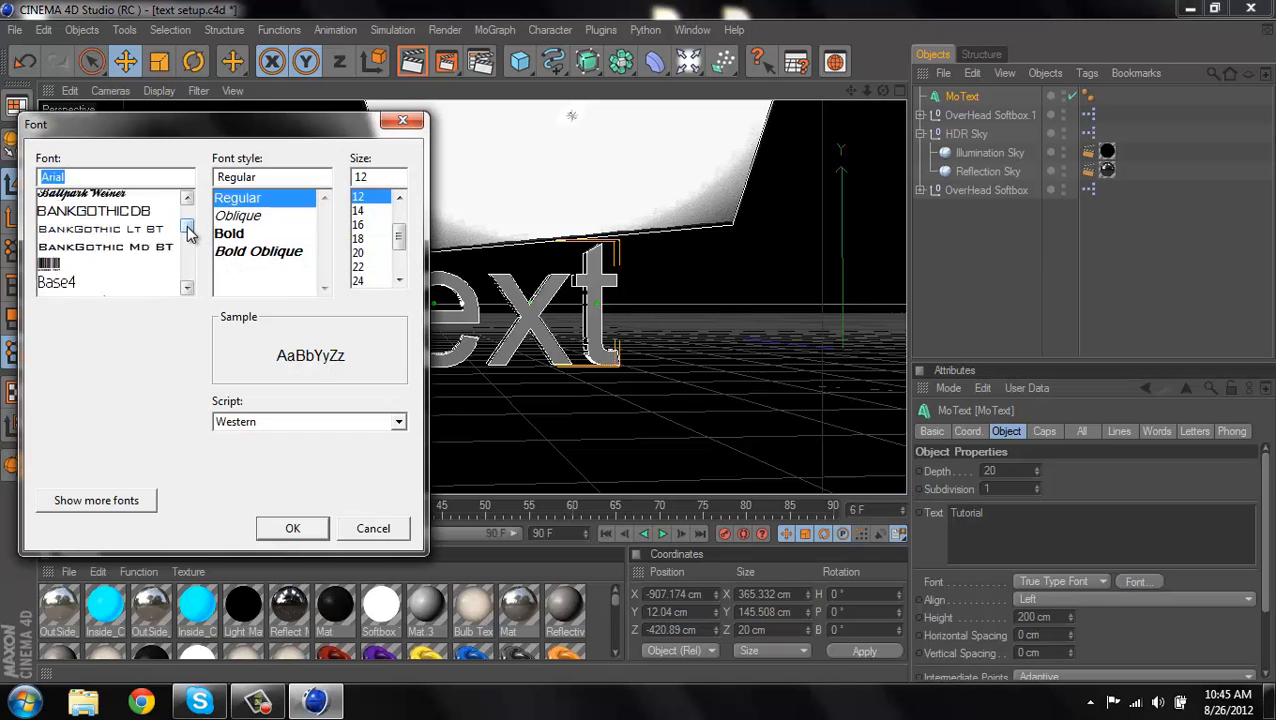
click(187, 288)
click(187, 288)
click(187, 288)
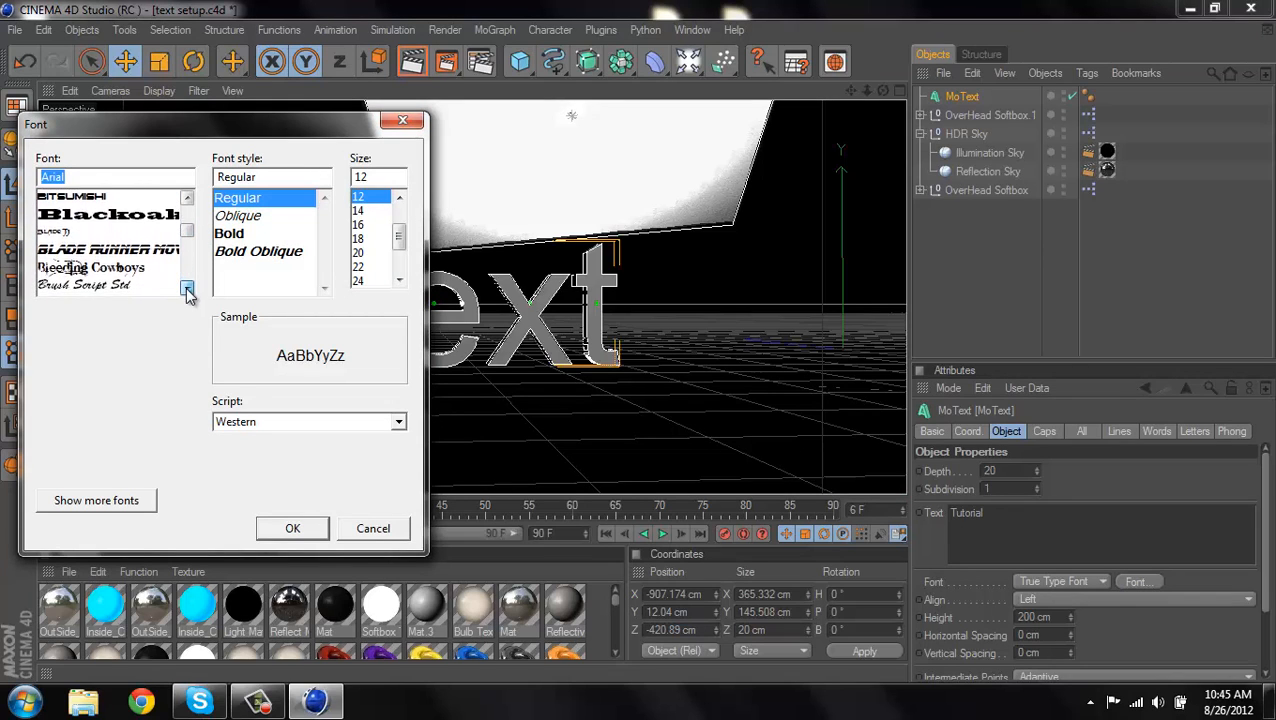
text(be)
click(117, 217)
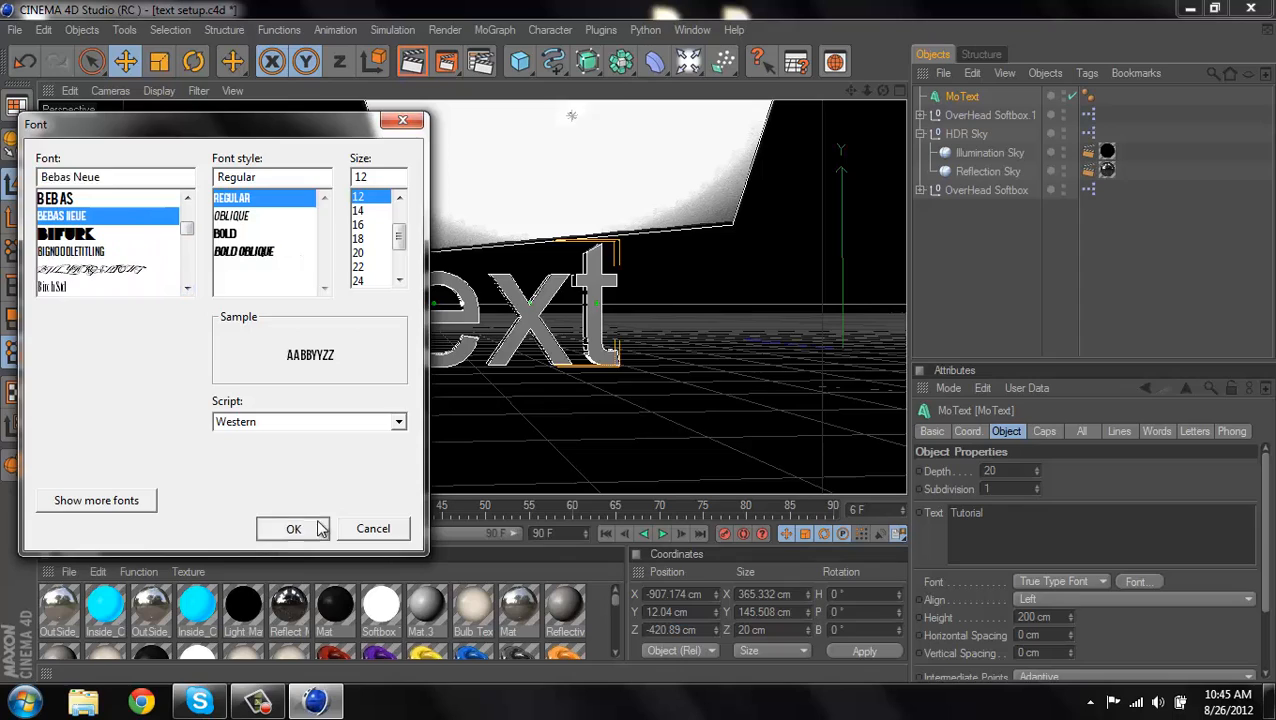
click(320, 528)
Deselect the text and examine the extruded lettering from several angles in the Perspective view
click(502, 450)
alt+middle_drag(502, 443, 640, 343)
alt+right_drag(502, 443, 640, 343)
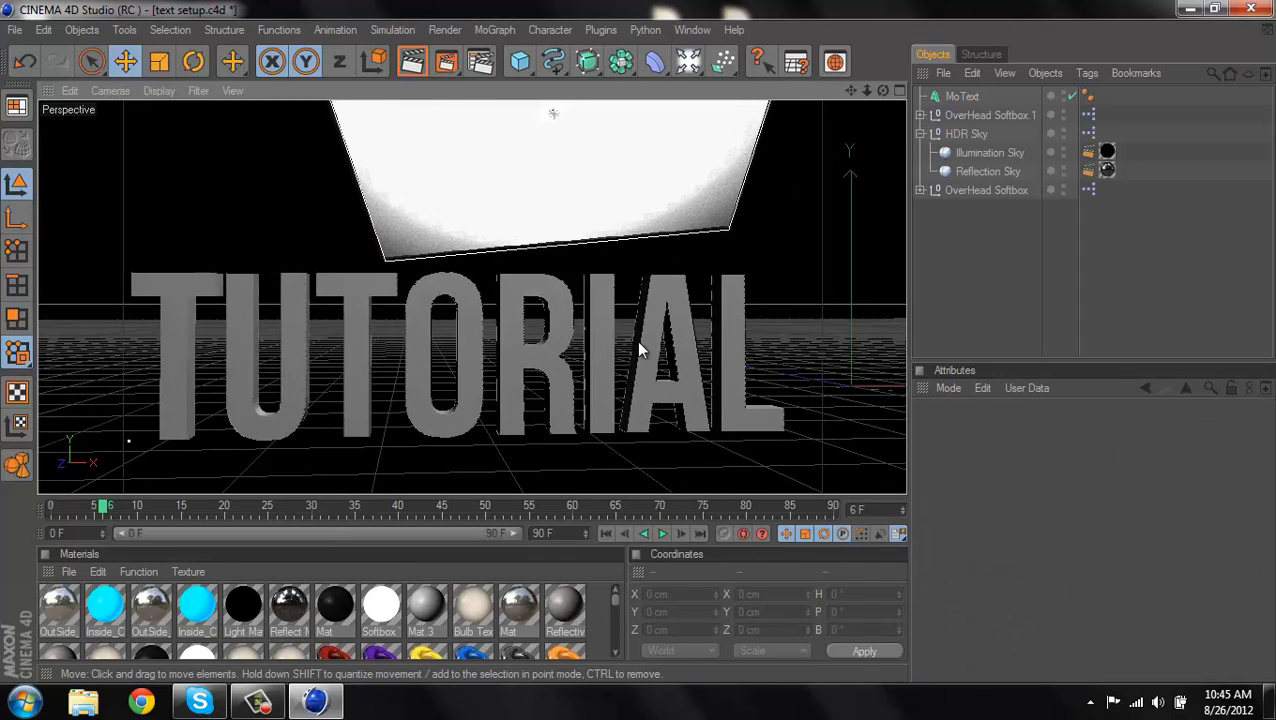
alt+drag(502, 443, 640, 343)
alt+middle_drag(501, 443, 640, 343)
alt+drag(640, 343, 639, 343)
alt+middle_drag(490, 443, 640, 343)
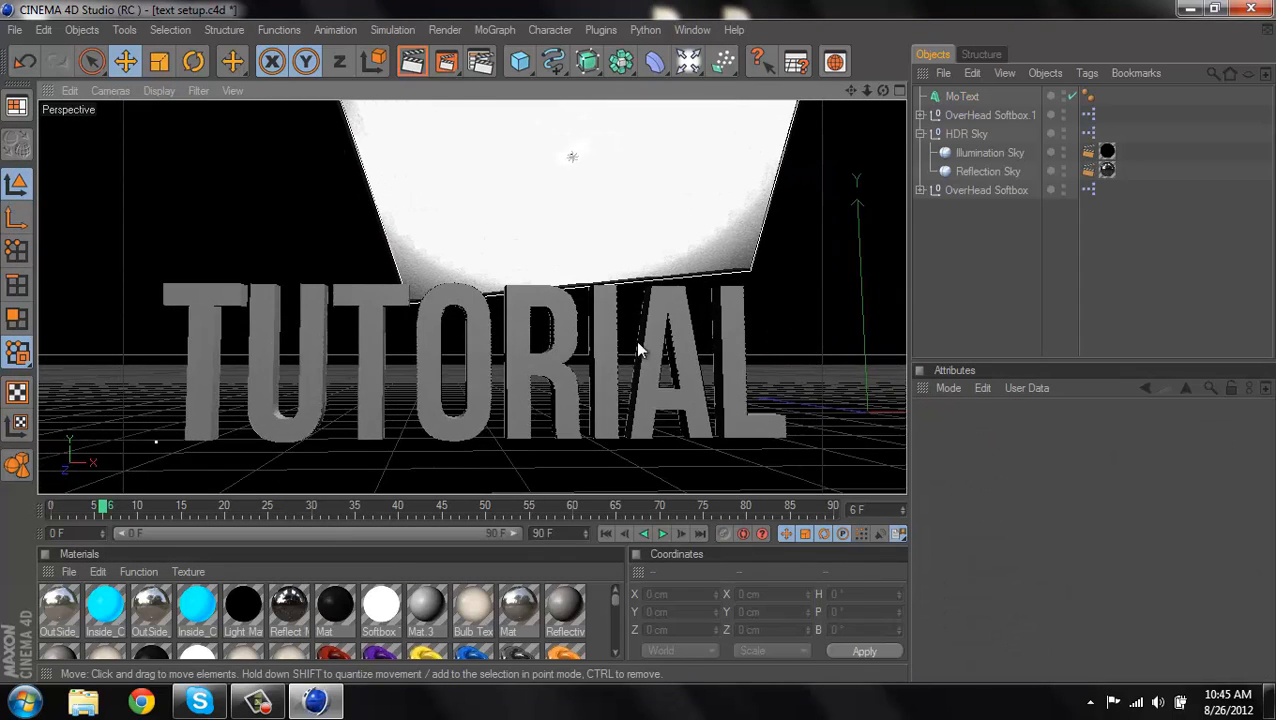
alt+right_drag(490, 443, 471, 442)
alt+middle_drag(471, 442, 595, 332)
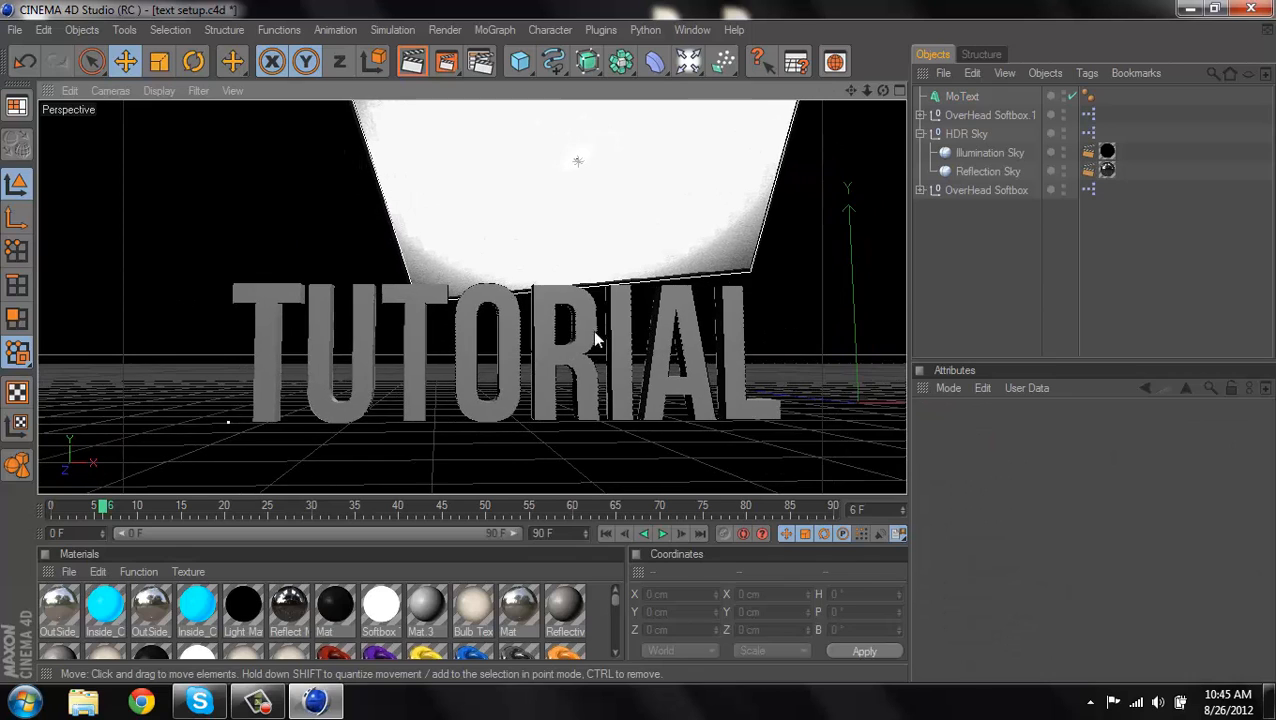
Show all four views, select the MoText object, and frame it in the Top and Perspective views
click(899, 91)
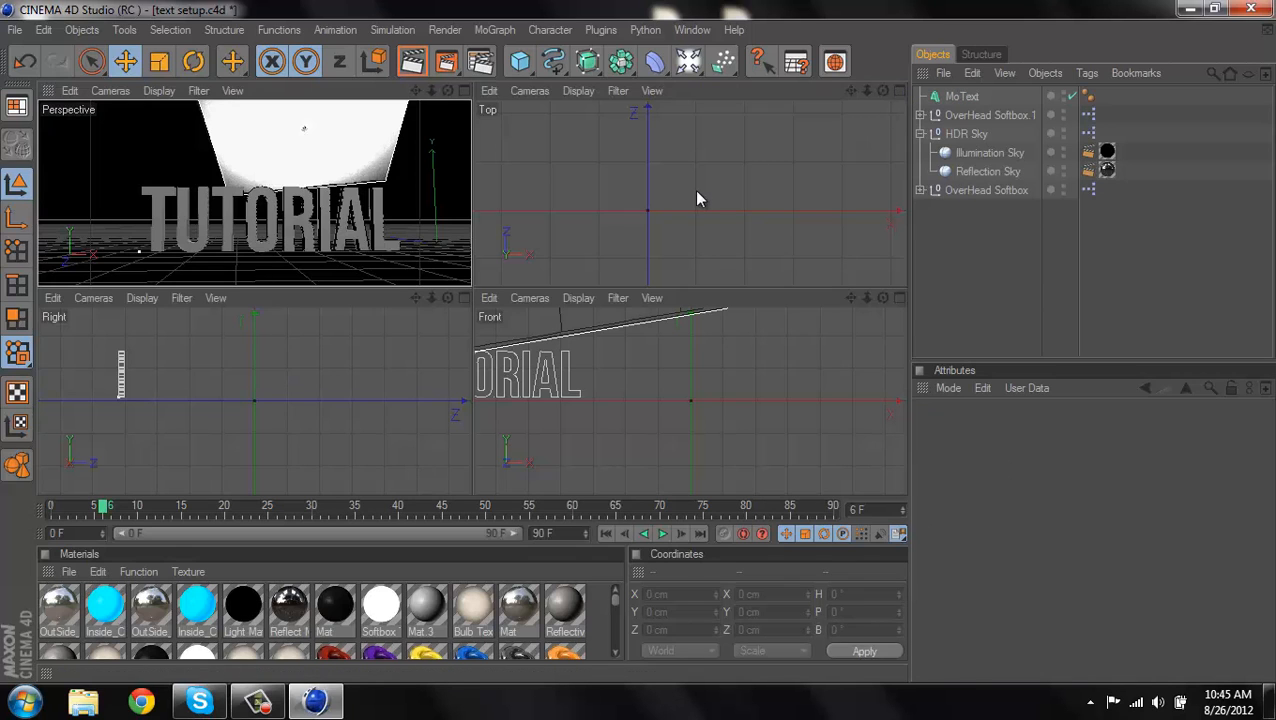
scroll(691, 195, down, 10)
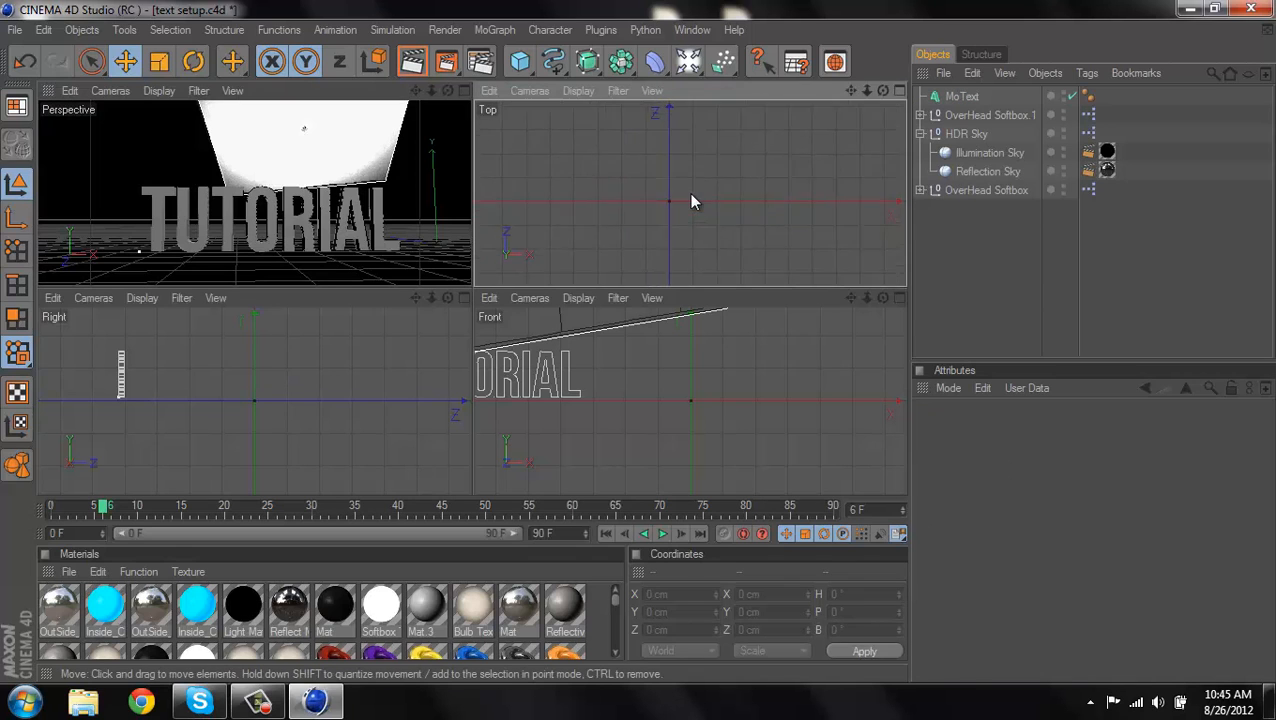
alt+middle_drag(638, 286, 688, 260)
scroll(636, 284, up, 10)
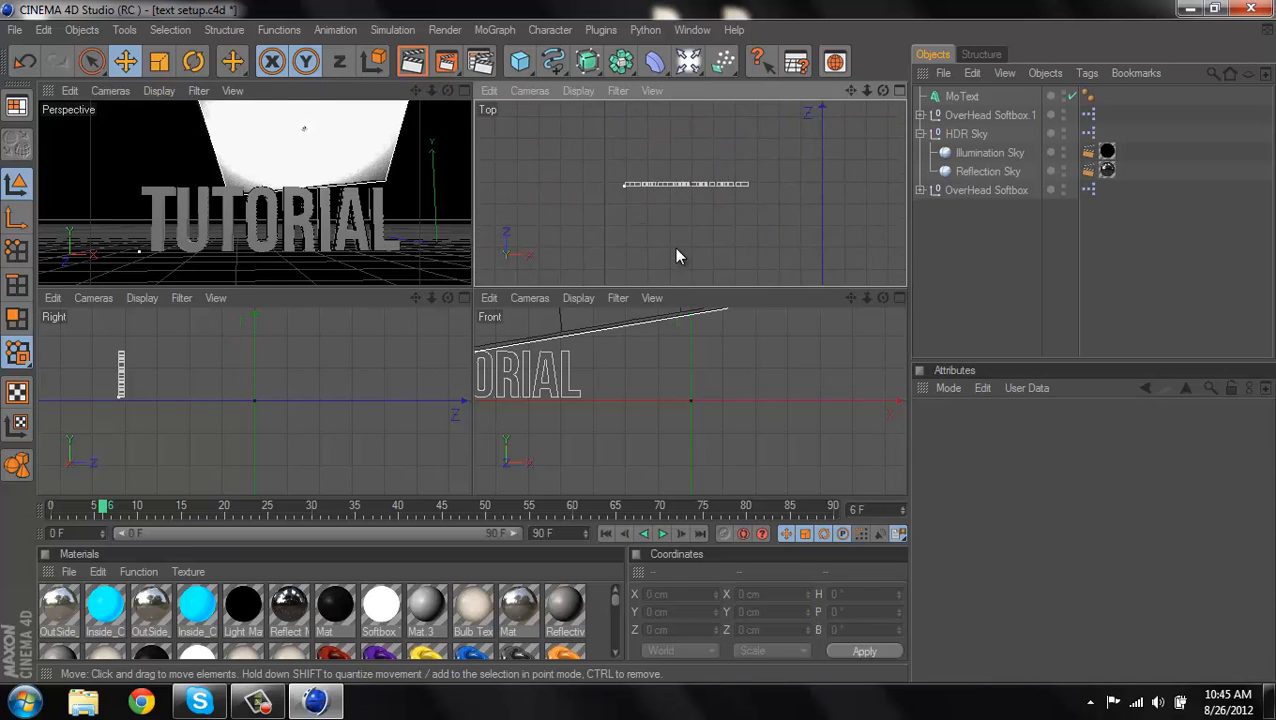
click(962, 96)
alt+middle_drag(755, 184, 754, 268)
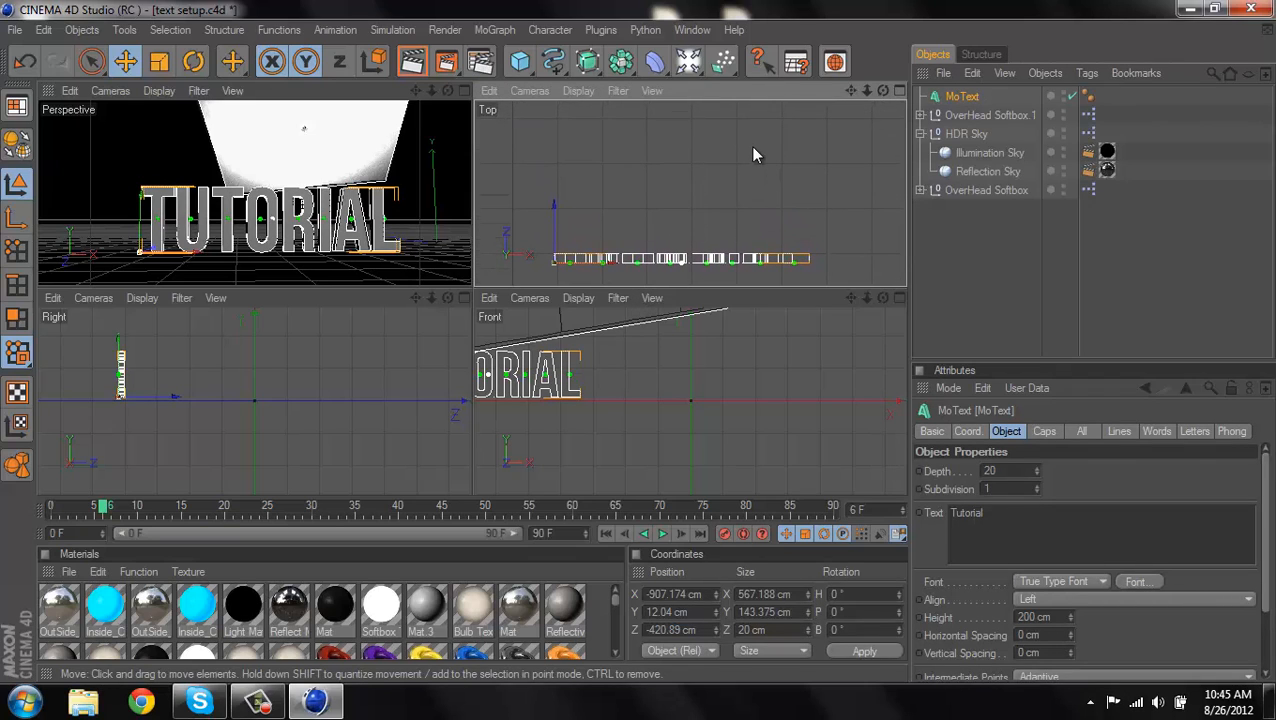
mouse_move(753, 147)
alt+middle_down()
mouse_move(753, 181)
mouse_move(751, 139)
mouse_move(751, 153)
alt+middle_up()
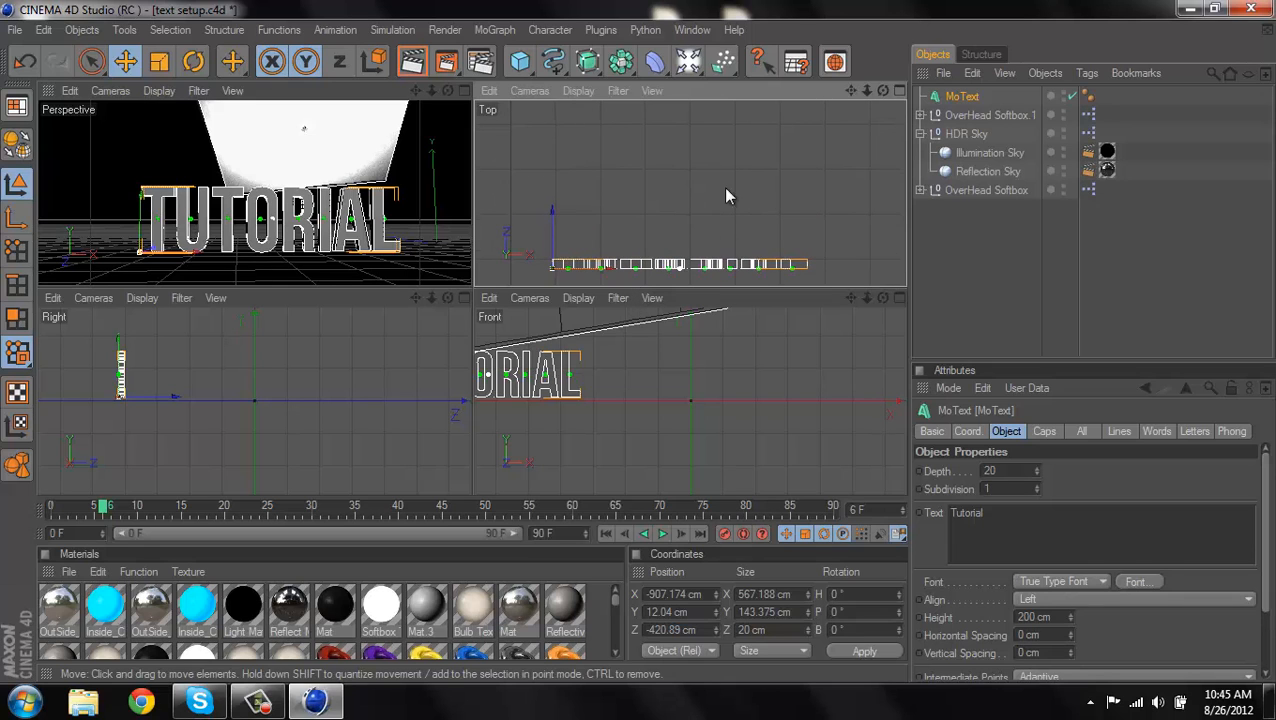
alt+middle_drag(334, 186, 335, 196)
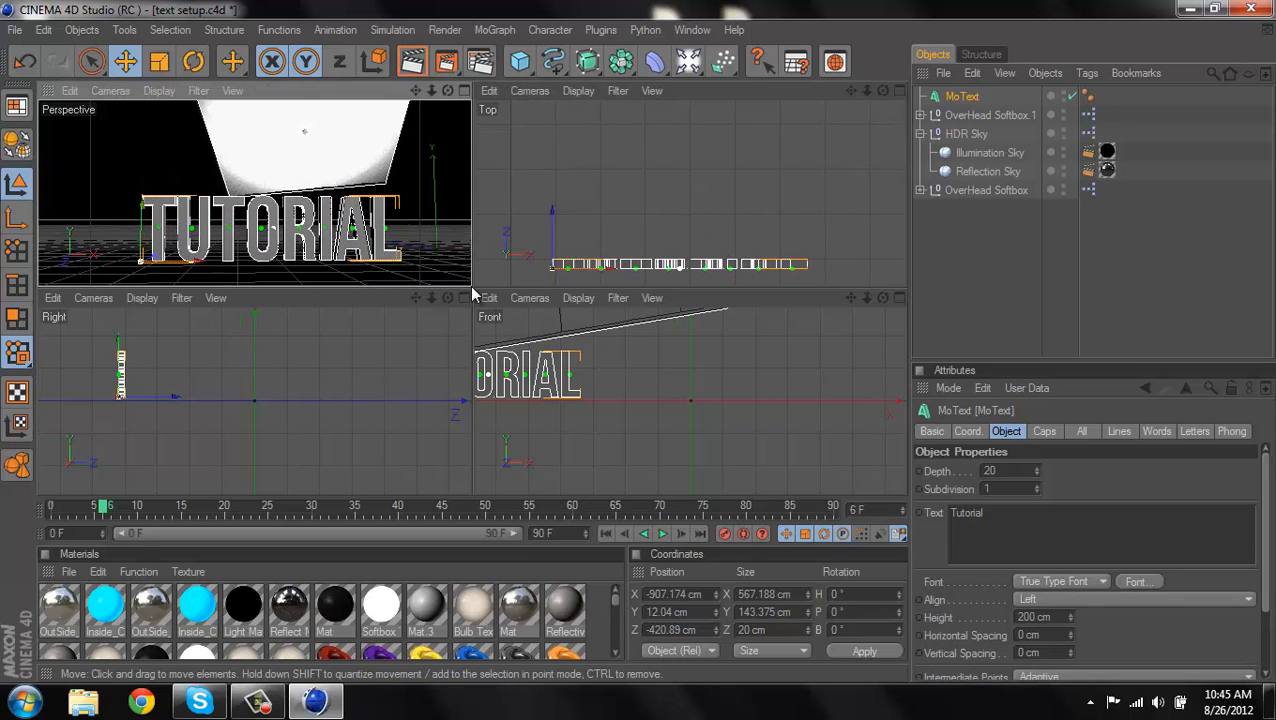
alt+drag(345, 151, 384, 168)
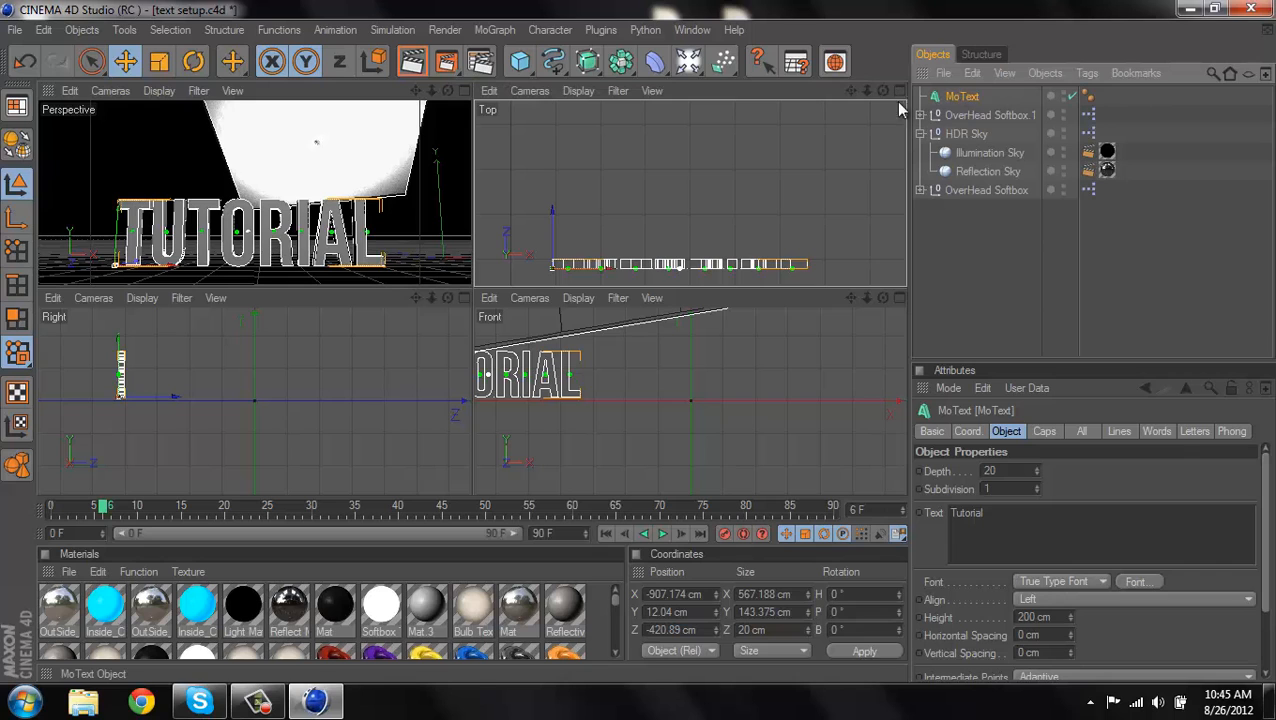
Paste six copies of the MoText object and space them evenly behind the original along Z in the Top view
key(ctrl+c)
key(ctrl+v)
drag(552, 222, 552, 168)
key(ctrl+v)
key(ctrl+v)
key(ctrl+v)
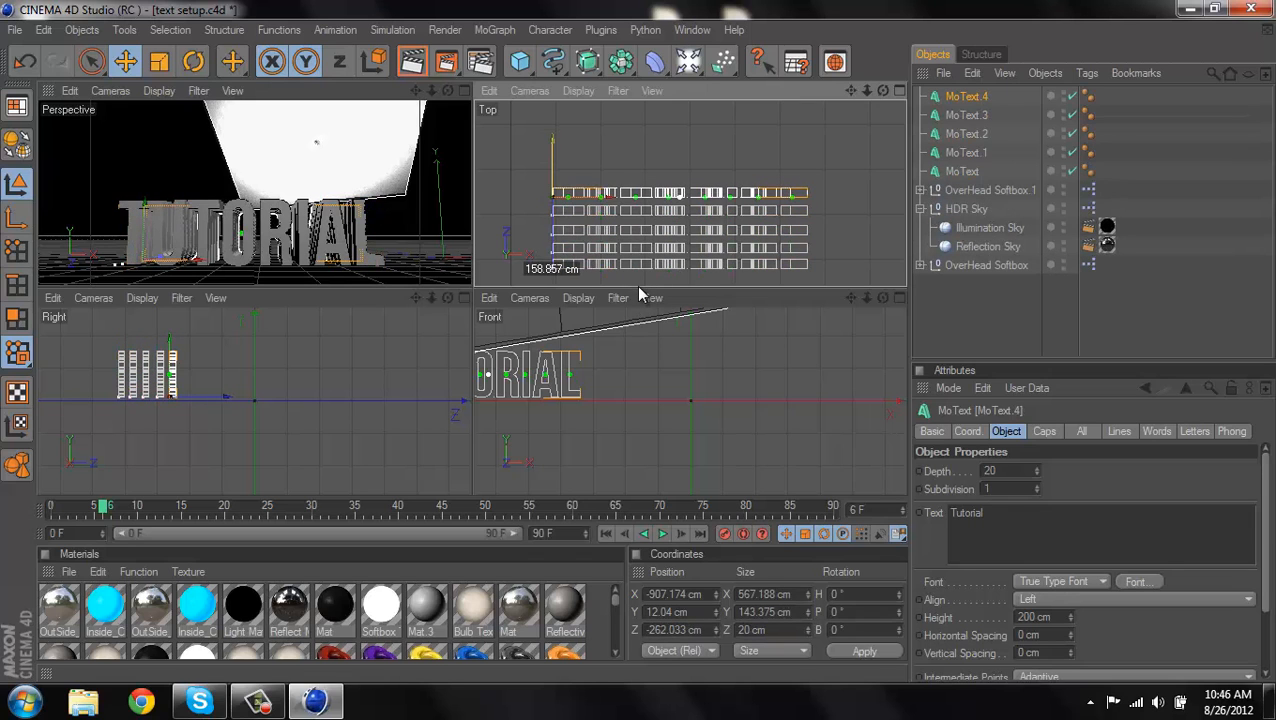
key(ctrl+v)
drag(552, 230, 552, 139)
key(ctrl+v)
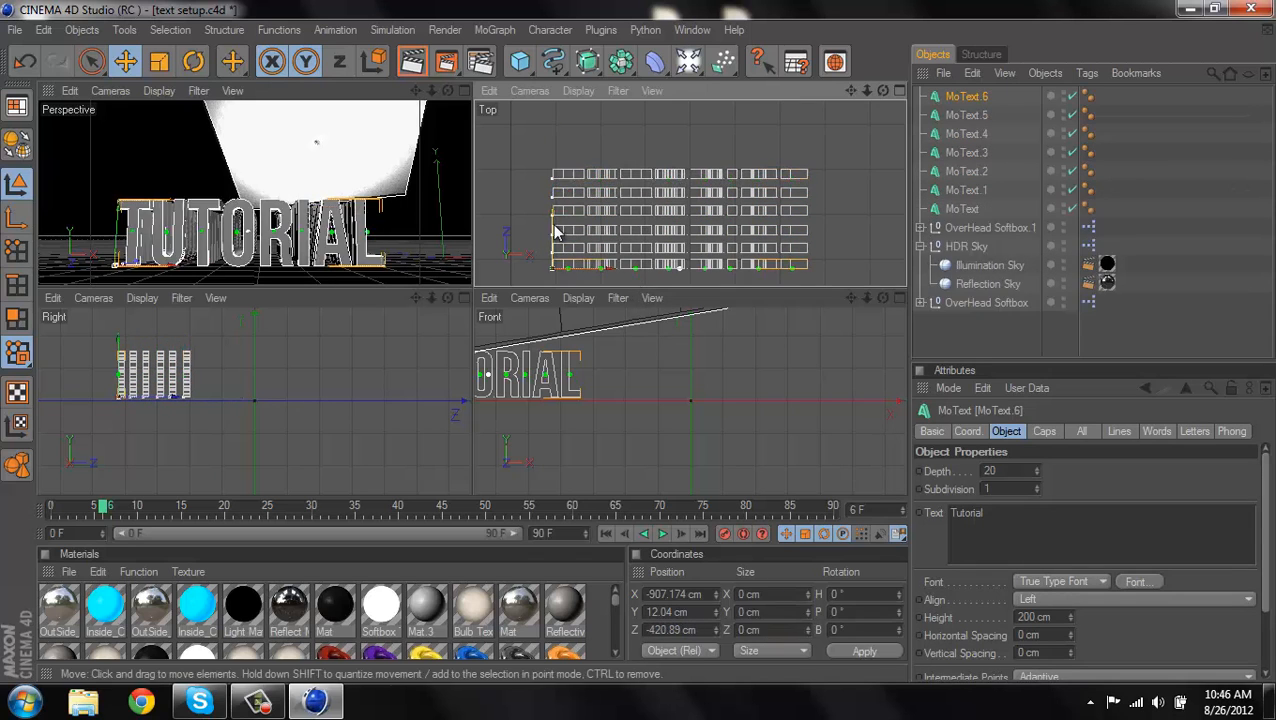
drag(557, 232, 640, 294)
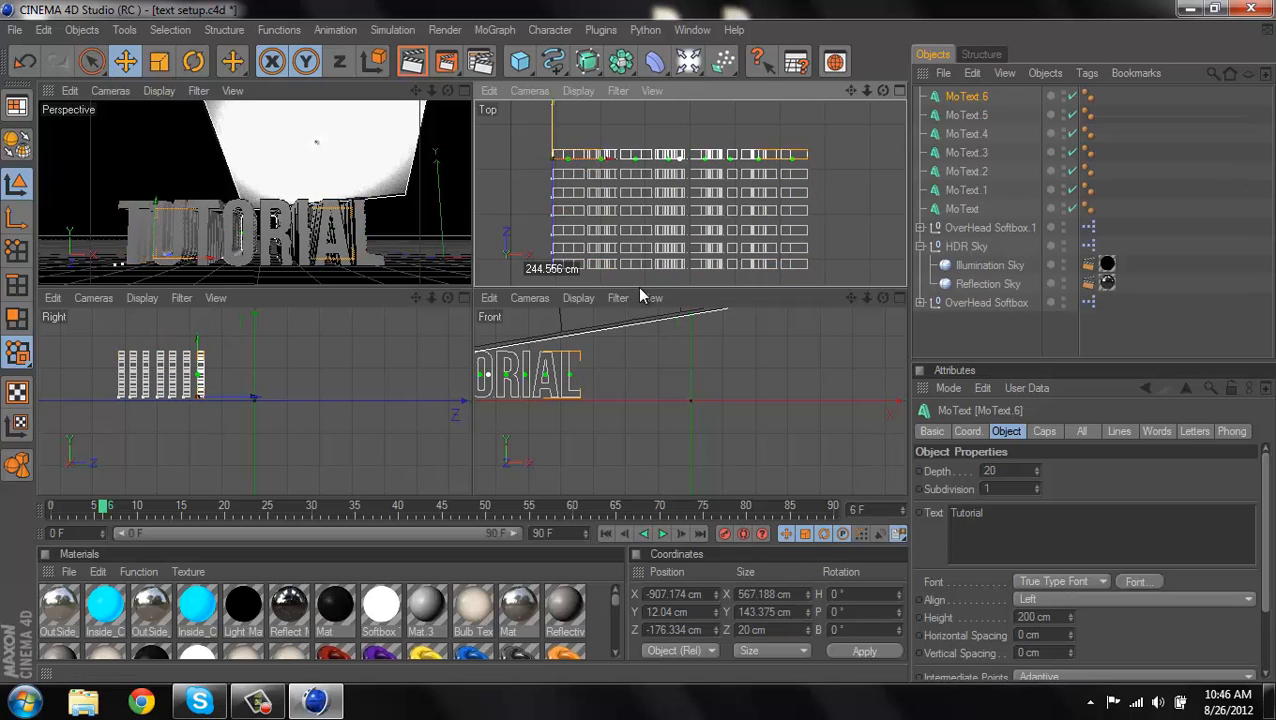
Enlarge the Perspective view and examine the stacked text copies from a lower angle
click(478, 219)
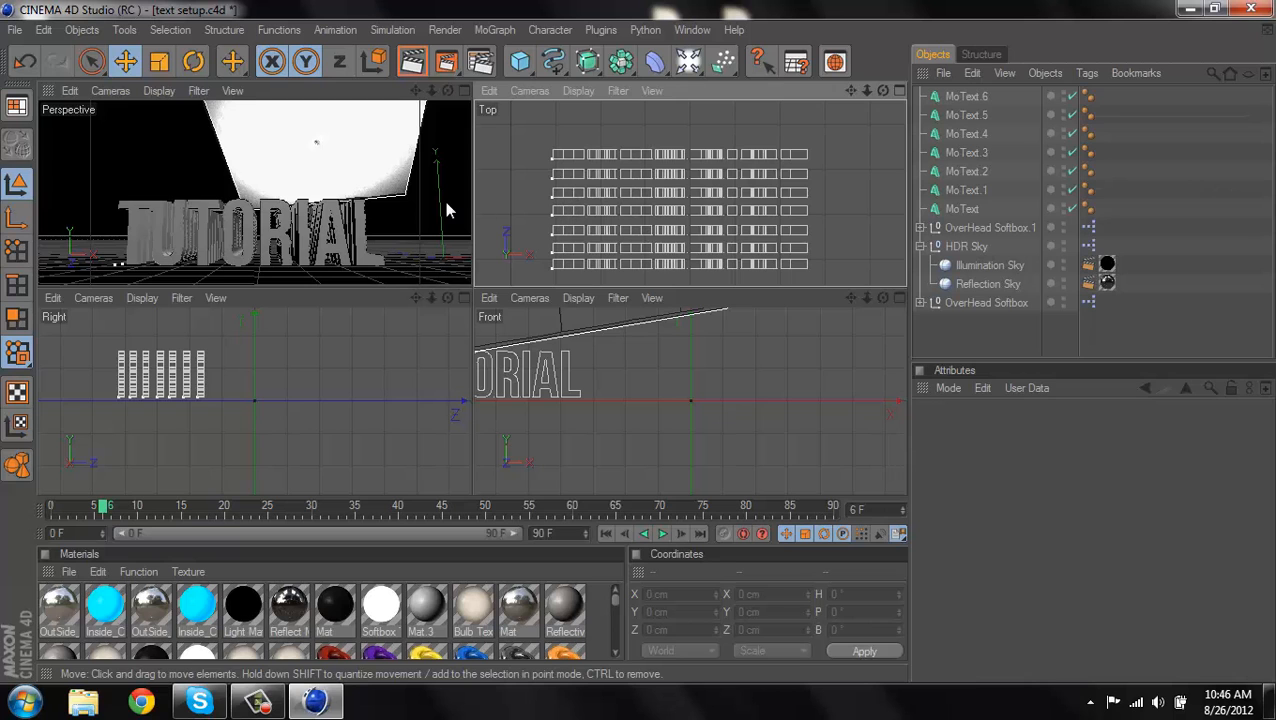
click(464, 90)
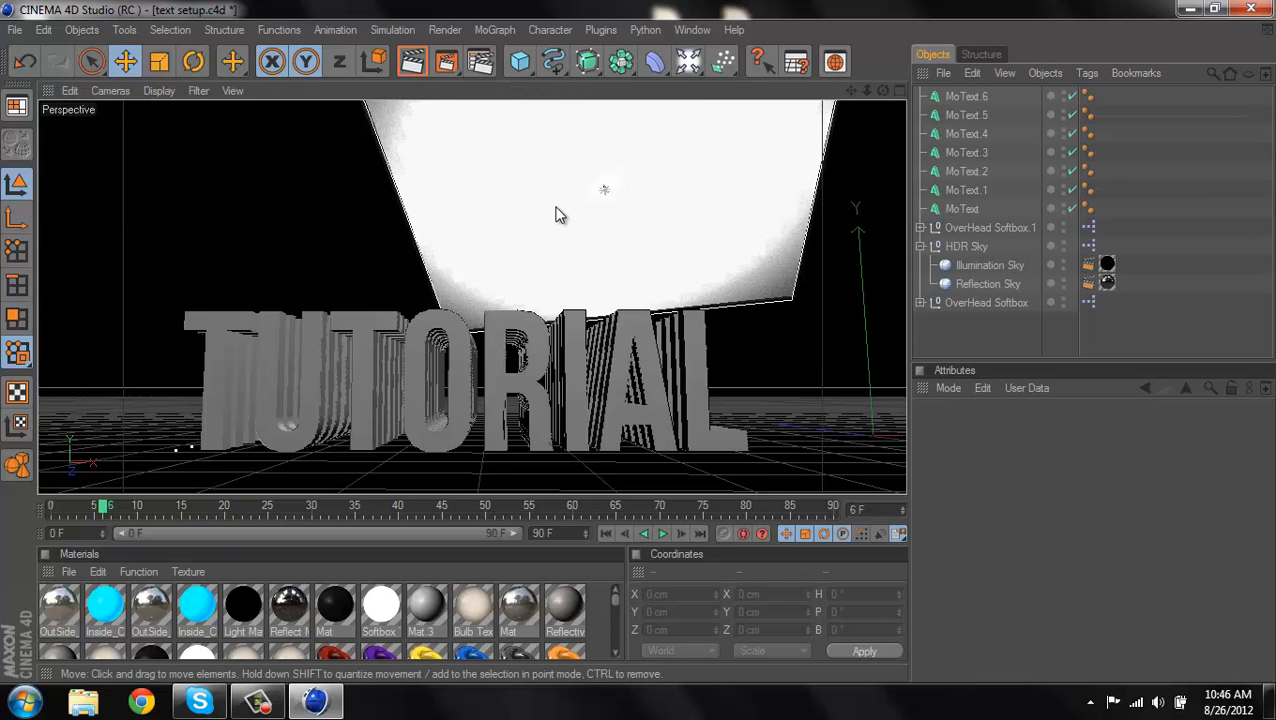
scroll(550, 256, up, 1)
alt+middle_drag(636, 343, 634, 342)
alt+drag(634, 342, 758, 241)
click(631, 234)
click(958, 173)
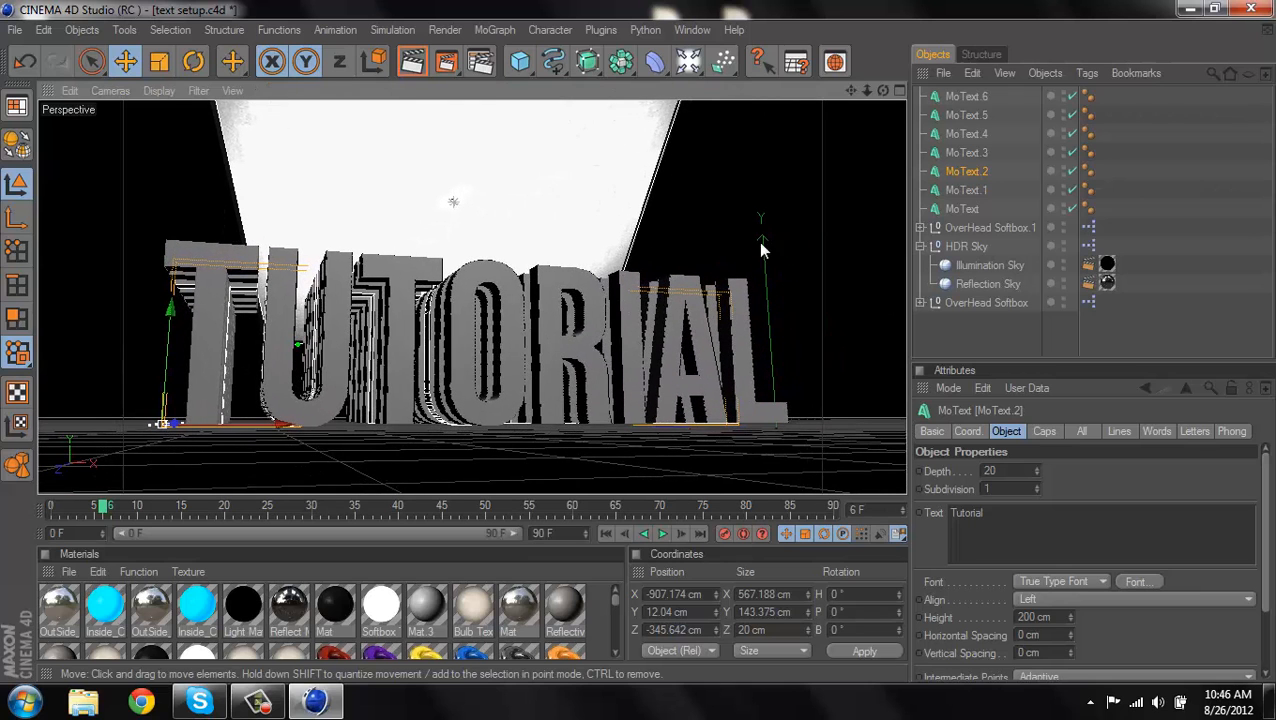
Load the materials from the RATED MAT PACK file in the C4D Materials folder and dismiss the missing-plugin warning
click(71, 573)
click(134, 444)
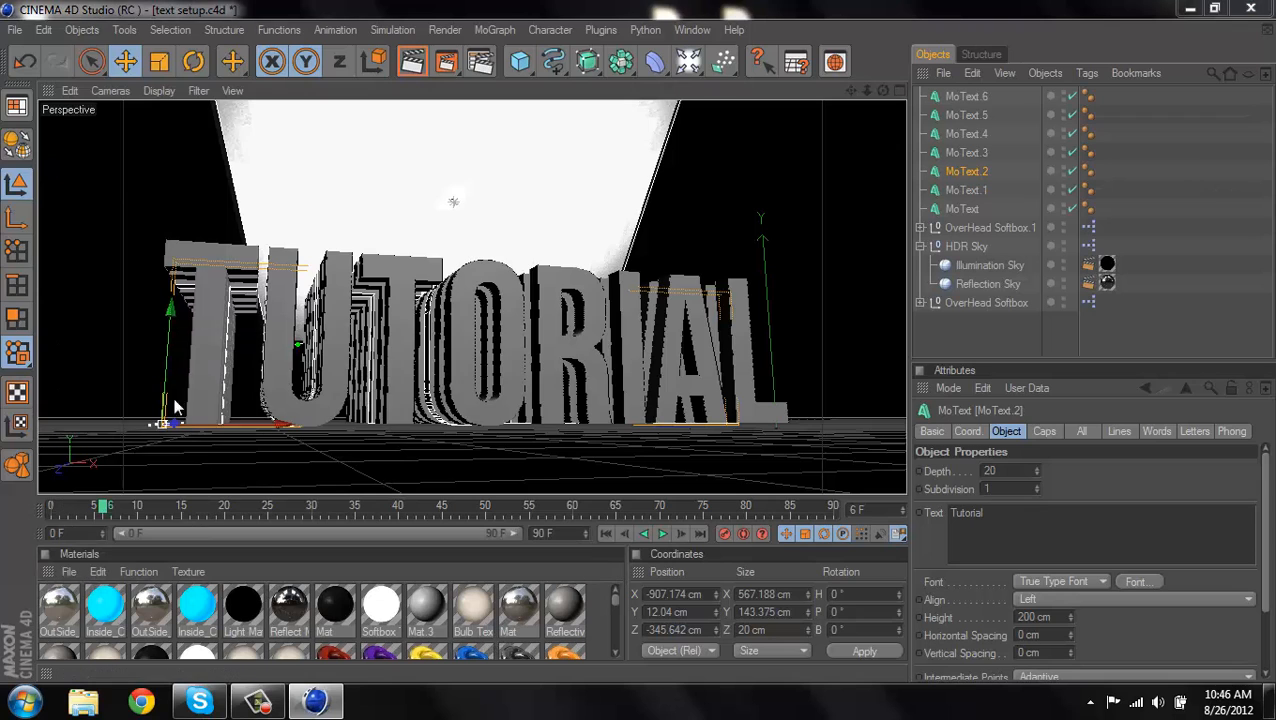
click(115, 169)
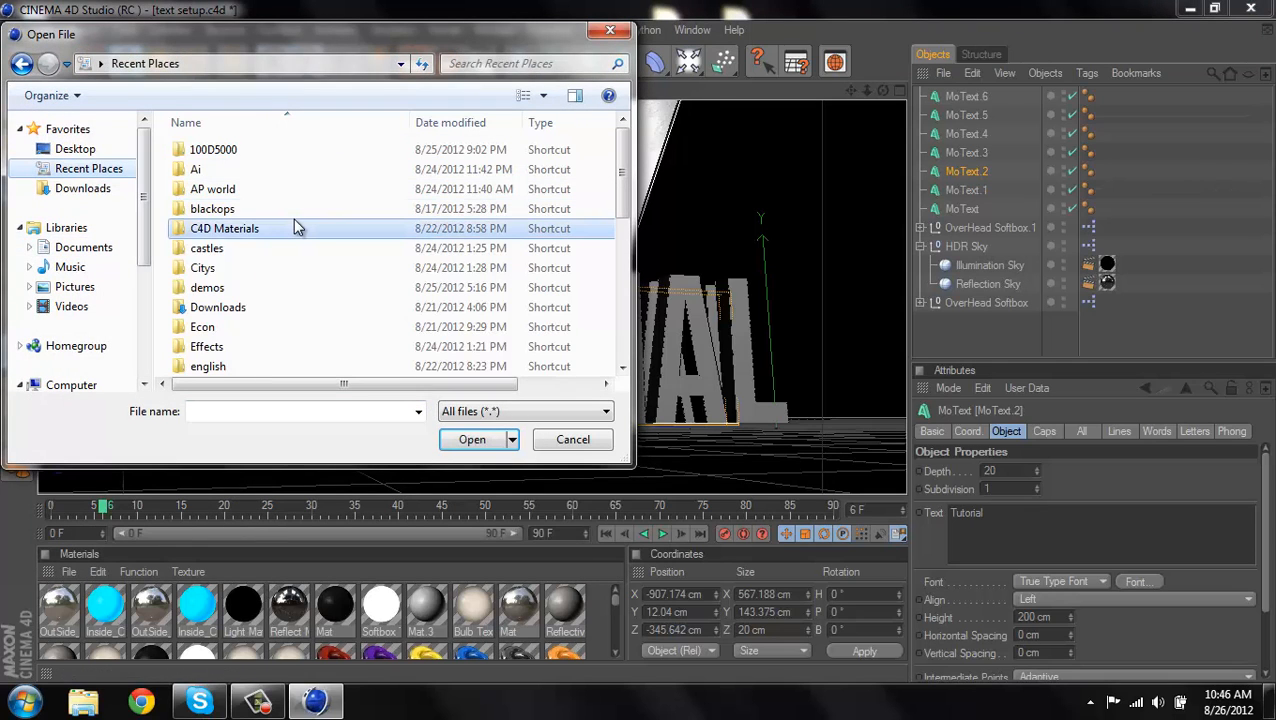
double_click(295, 232)
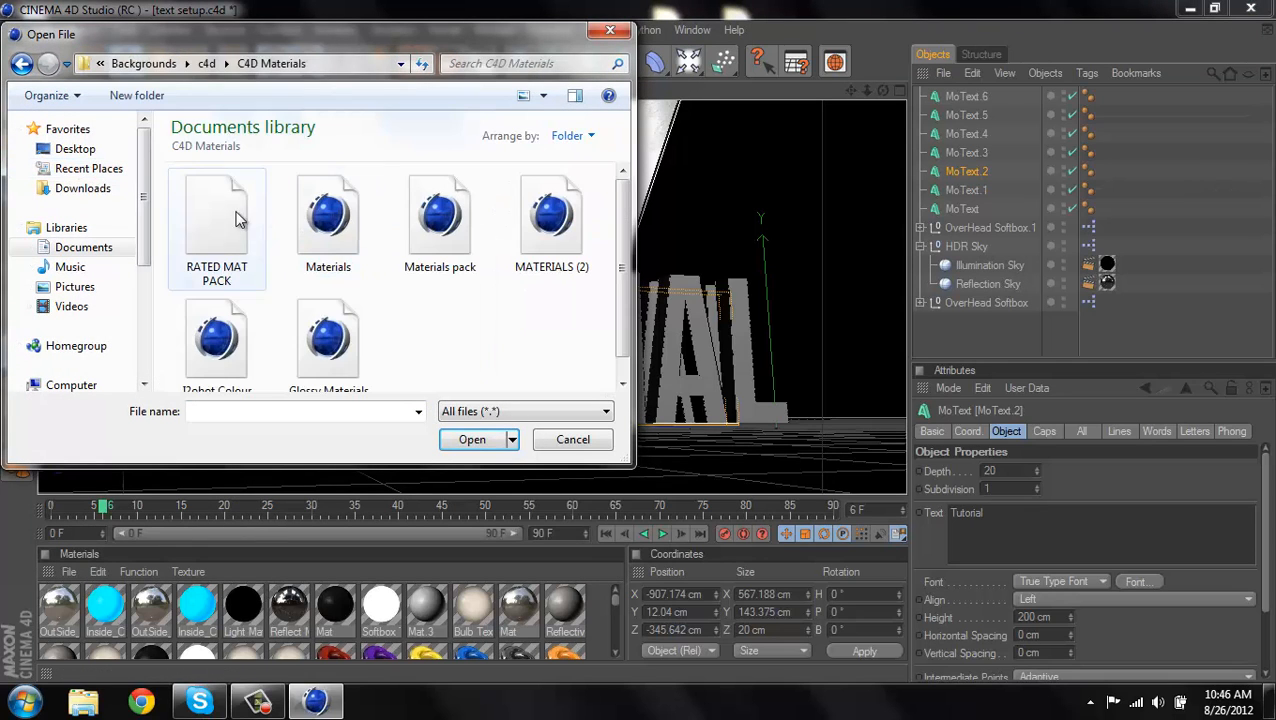
click(218, 230)
double_click(218, 230)
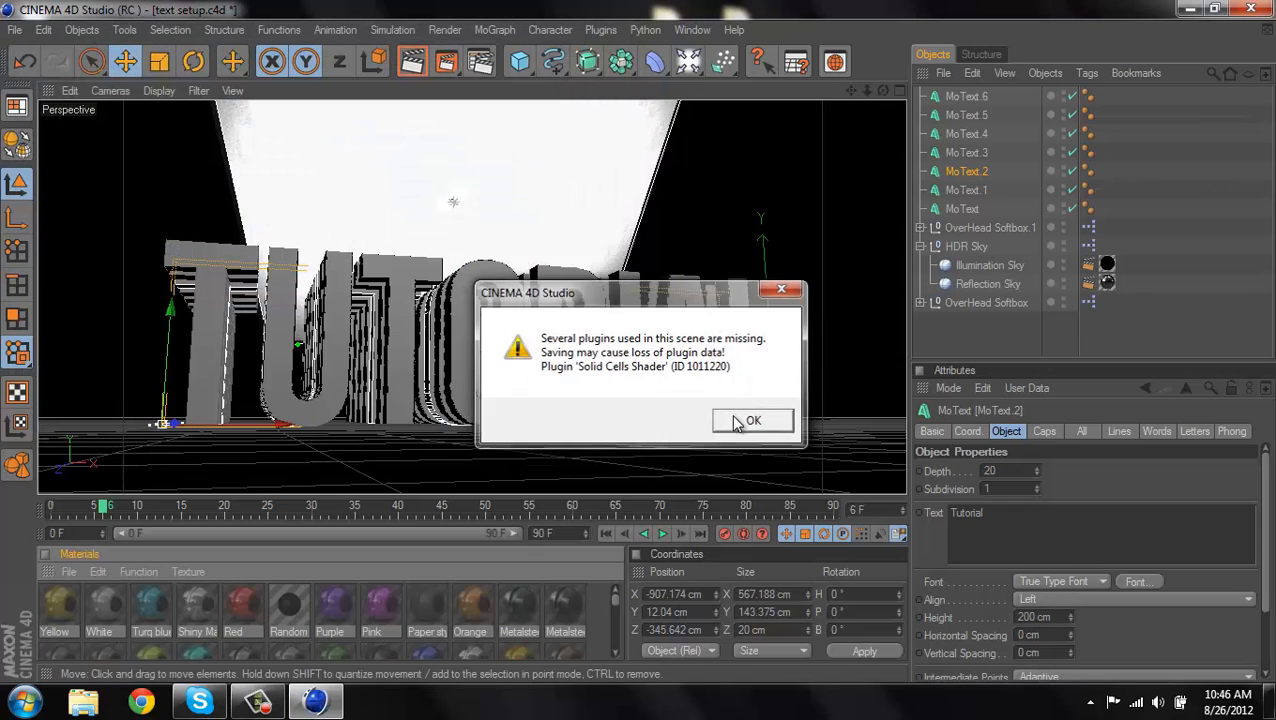
click(745, 421)
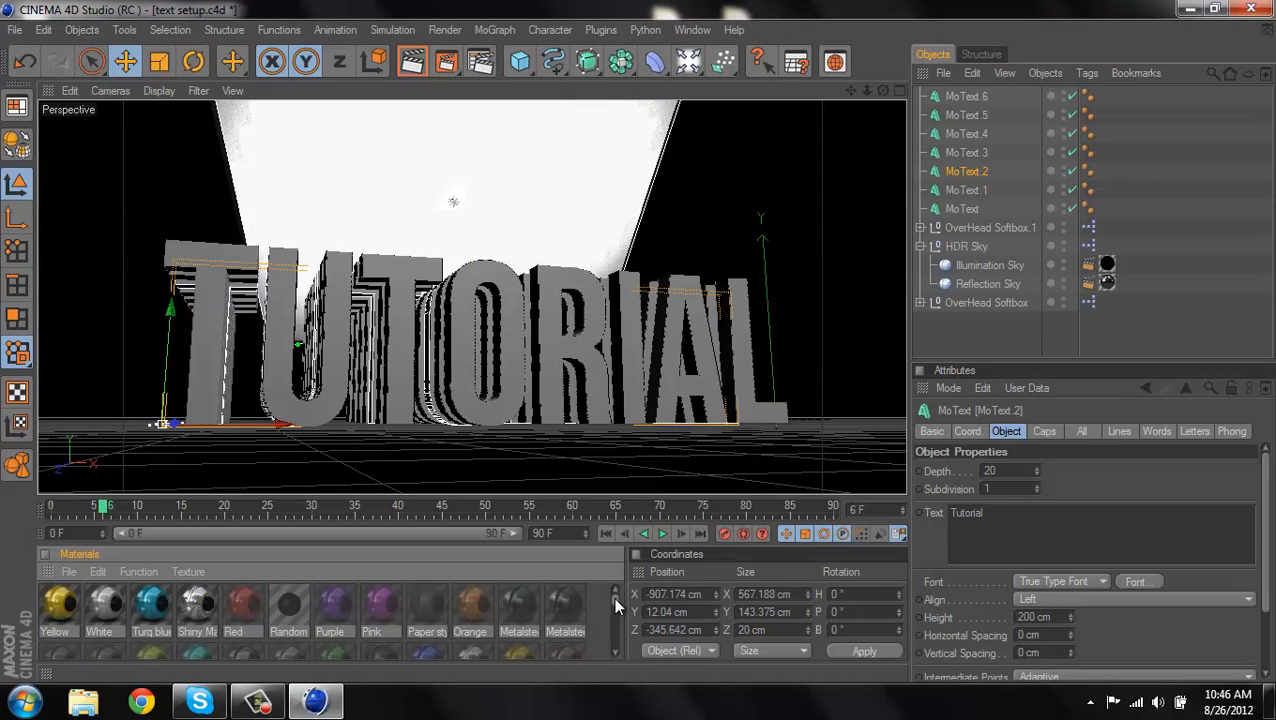
Apply the Metalsteel blue material to the front MoText object
click(970, 208)
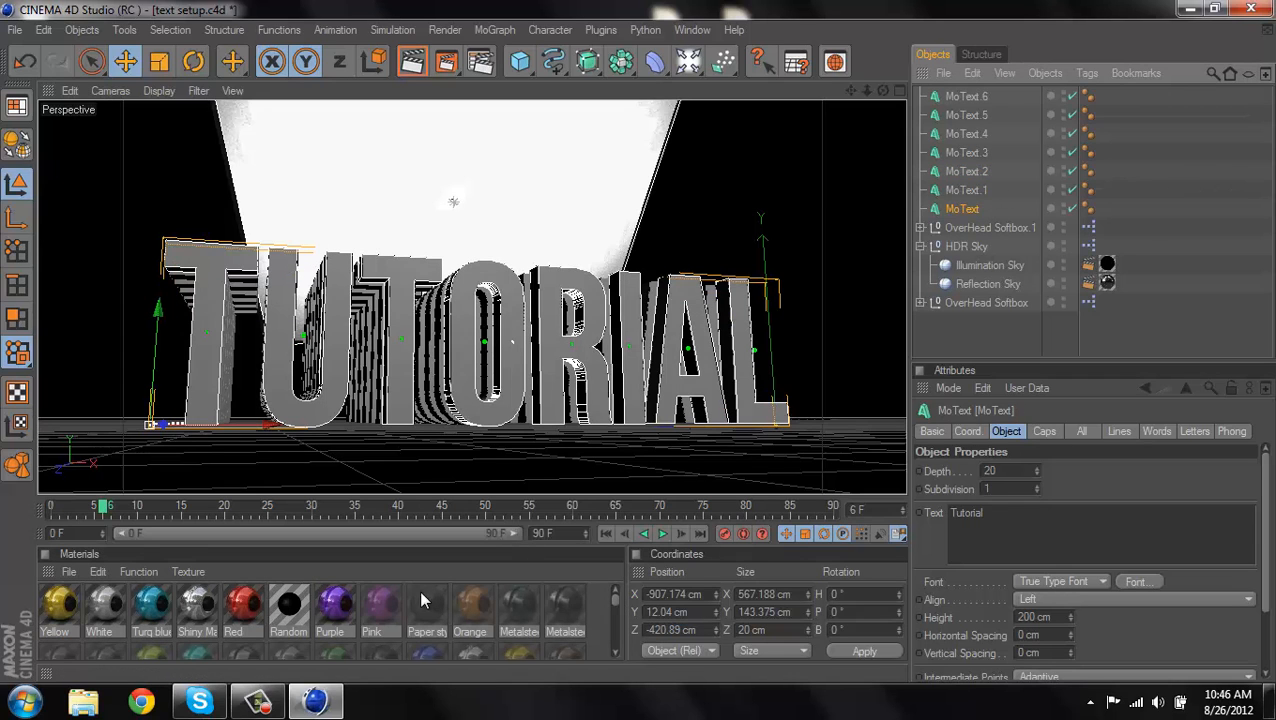
click(519, 605)
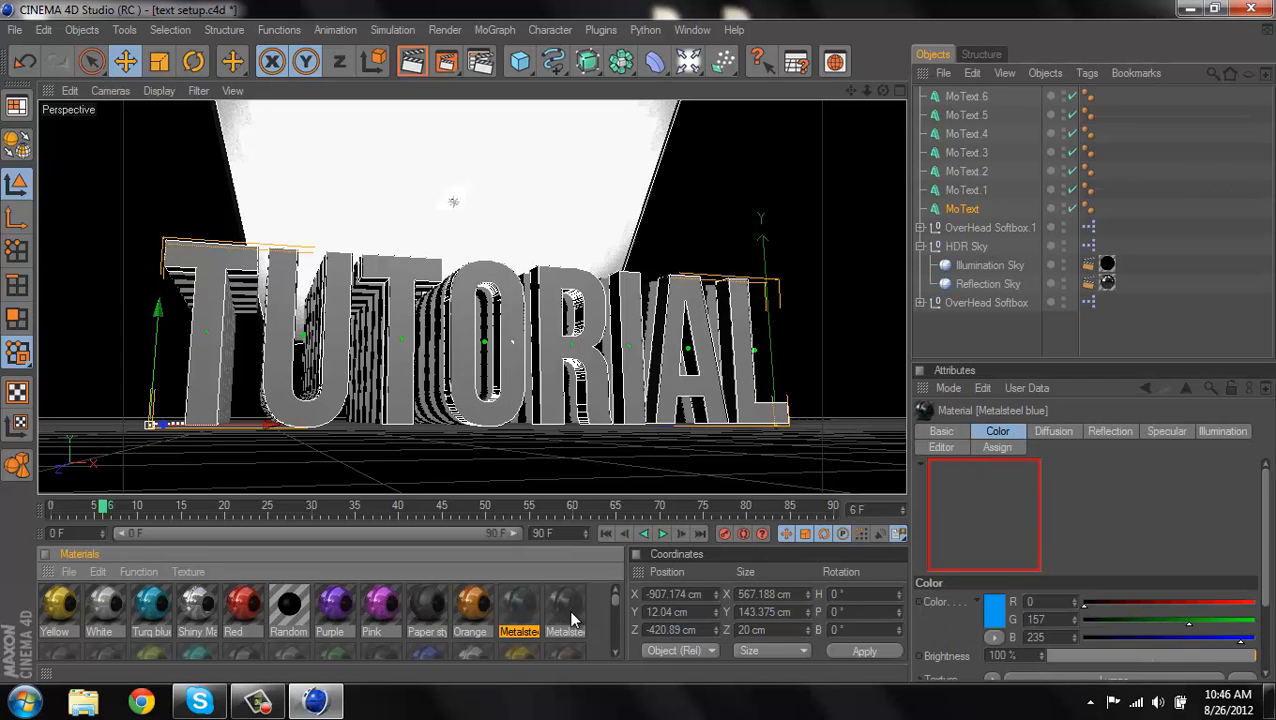
click(566, 607)
drag(525, 615, 918, 300)
drag(1073, 213, 1069, 211)
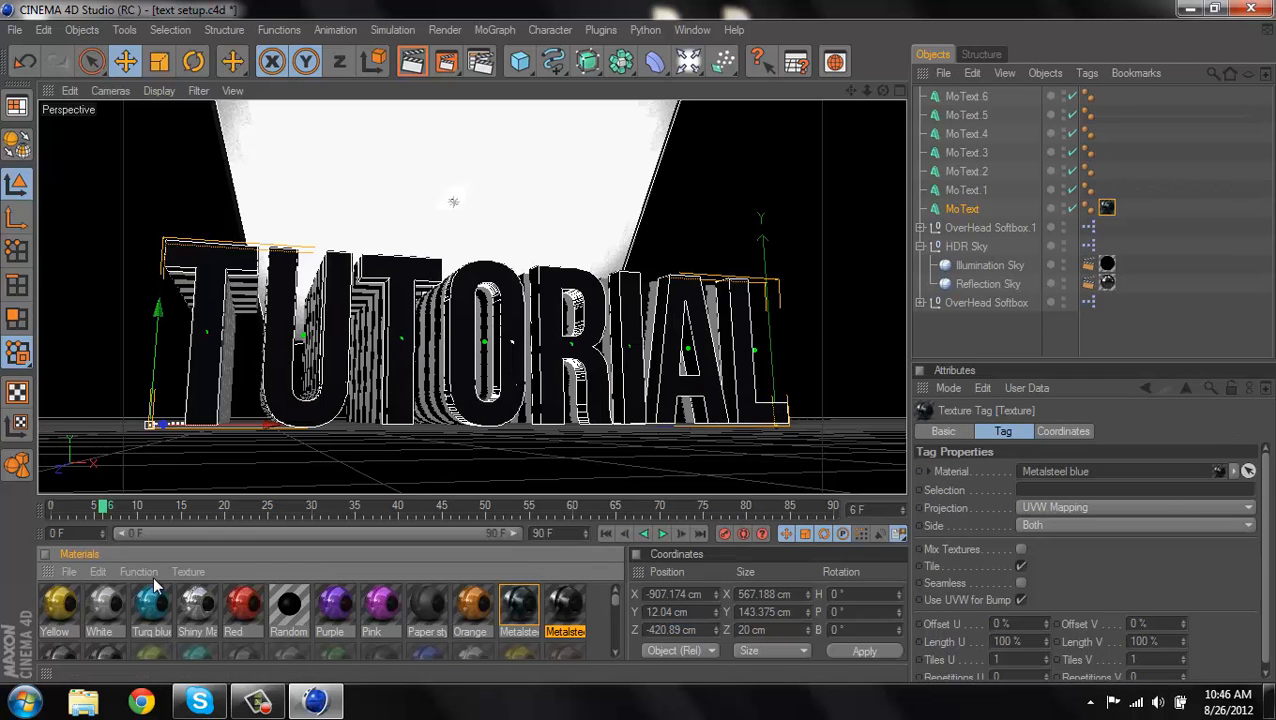
Apply the Shiny Mat material to MoText.1 and copy its texture tag to MoText.2 through MoText.6
scroll(200, 610, down, 3)
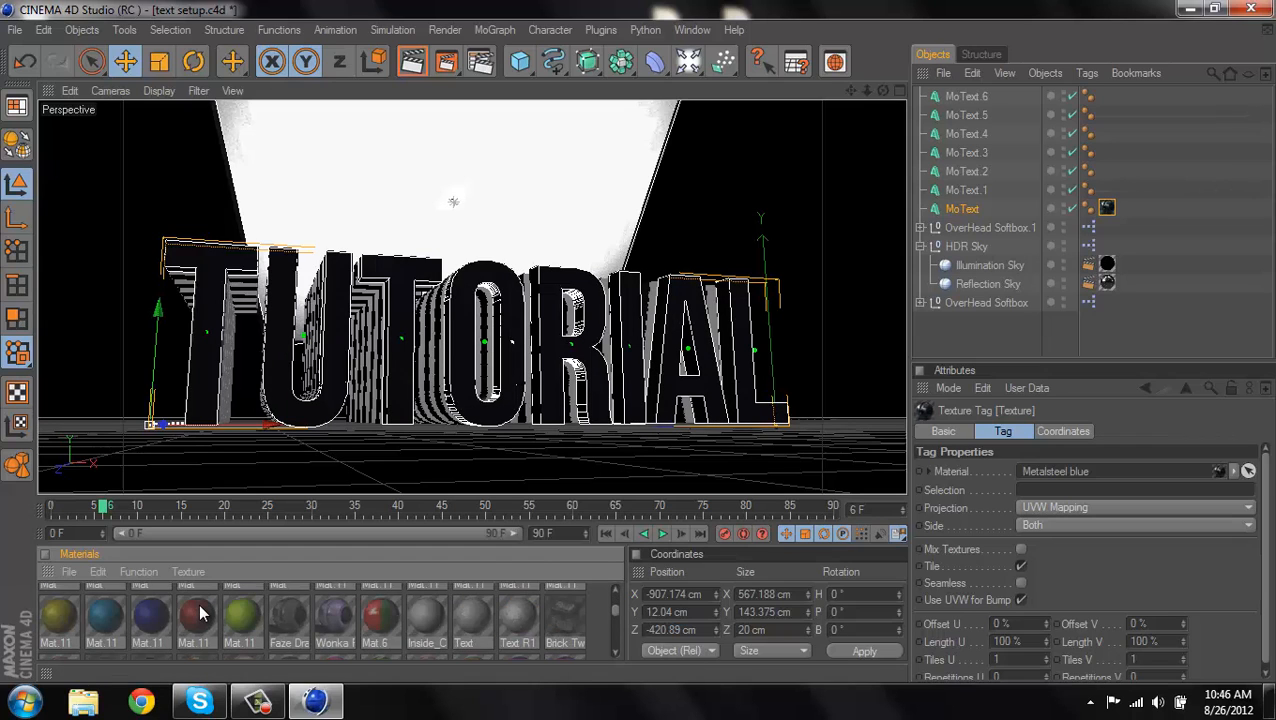
scroll(200, 612, down, 2)
scroll(200, 612, up, 2)
drag(617, 613, 616, 602)
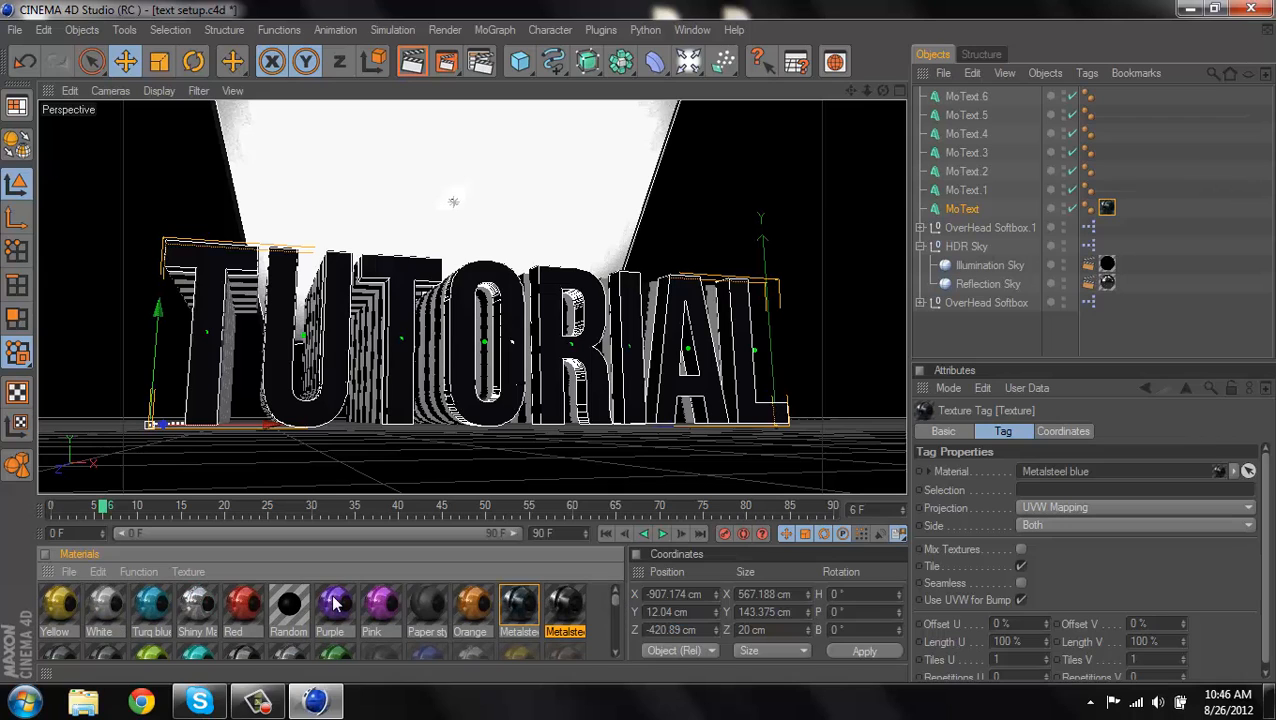
drag(200, 605, 996, 187)
ctrl+drag(1108, 188, 1107, 153)
ctrl+drag(1107, 152, 1108, 97)
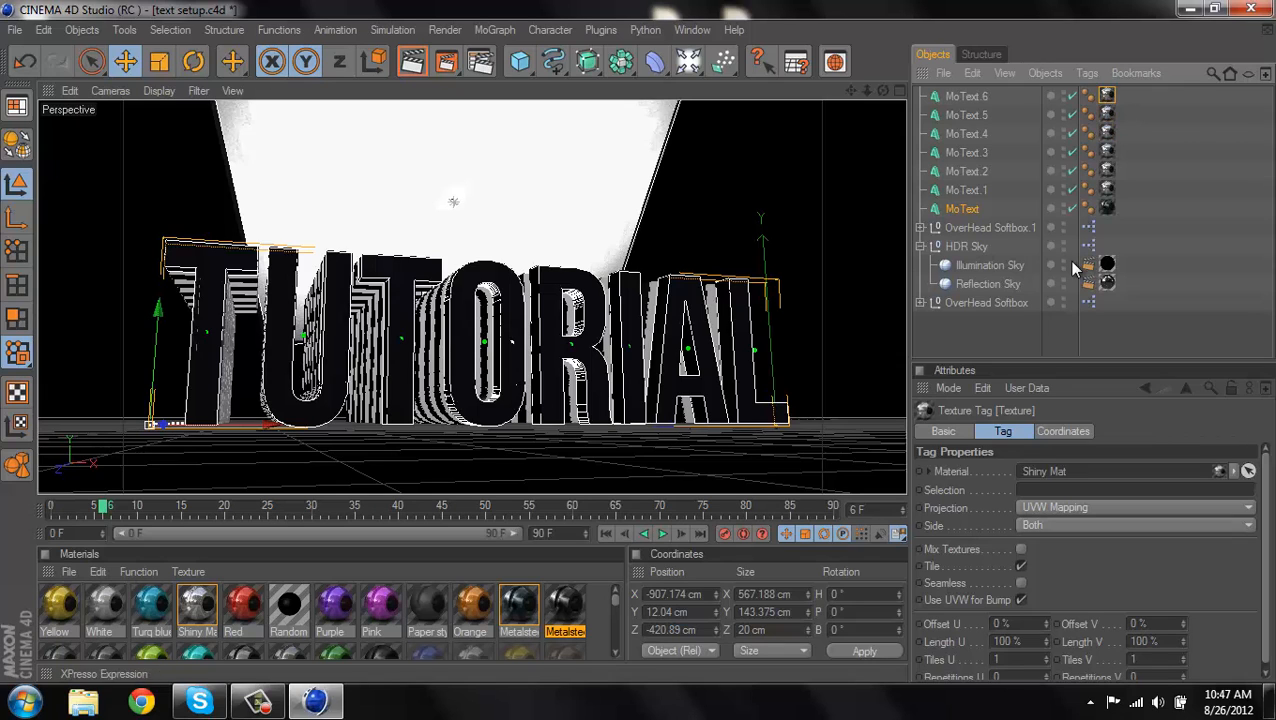
click(1108, 190)
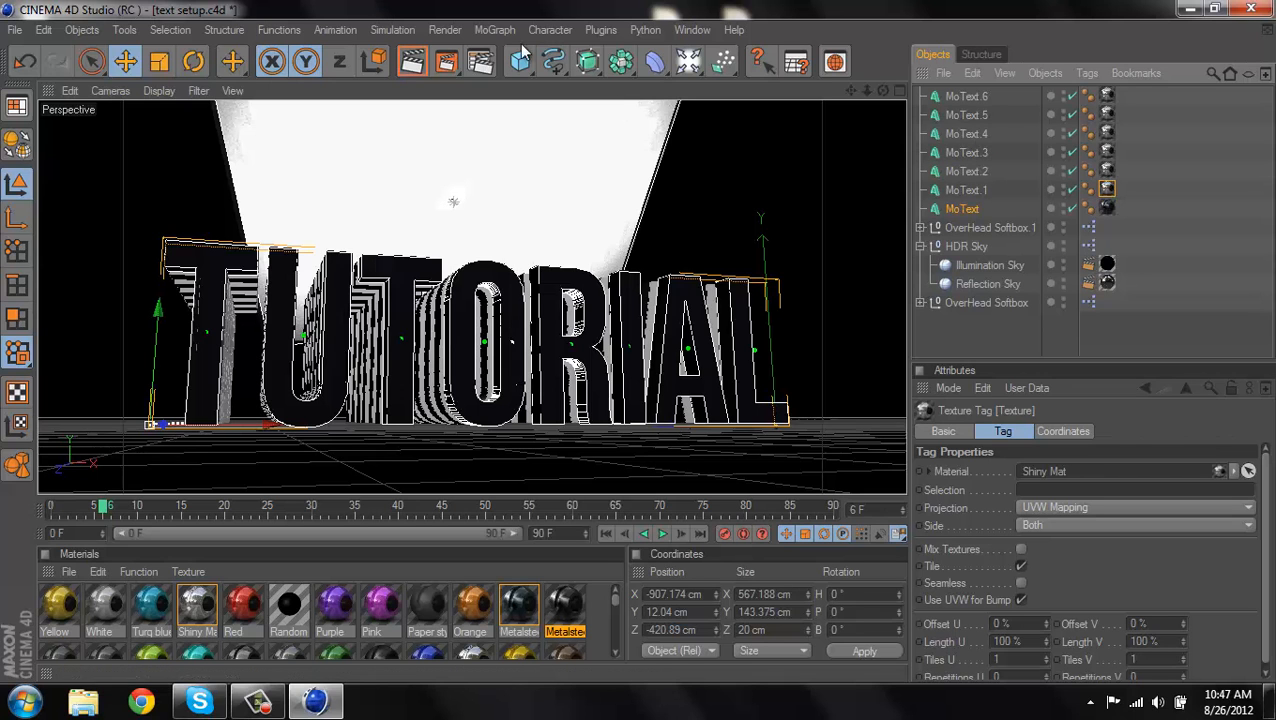
Render the Perspective view to preview the materials on the text, and stop the render partway
alt+drag(541, 151, 636, 342)
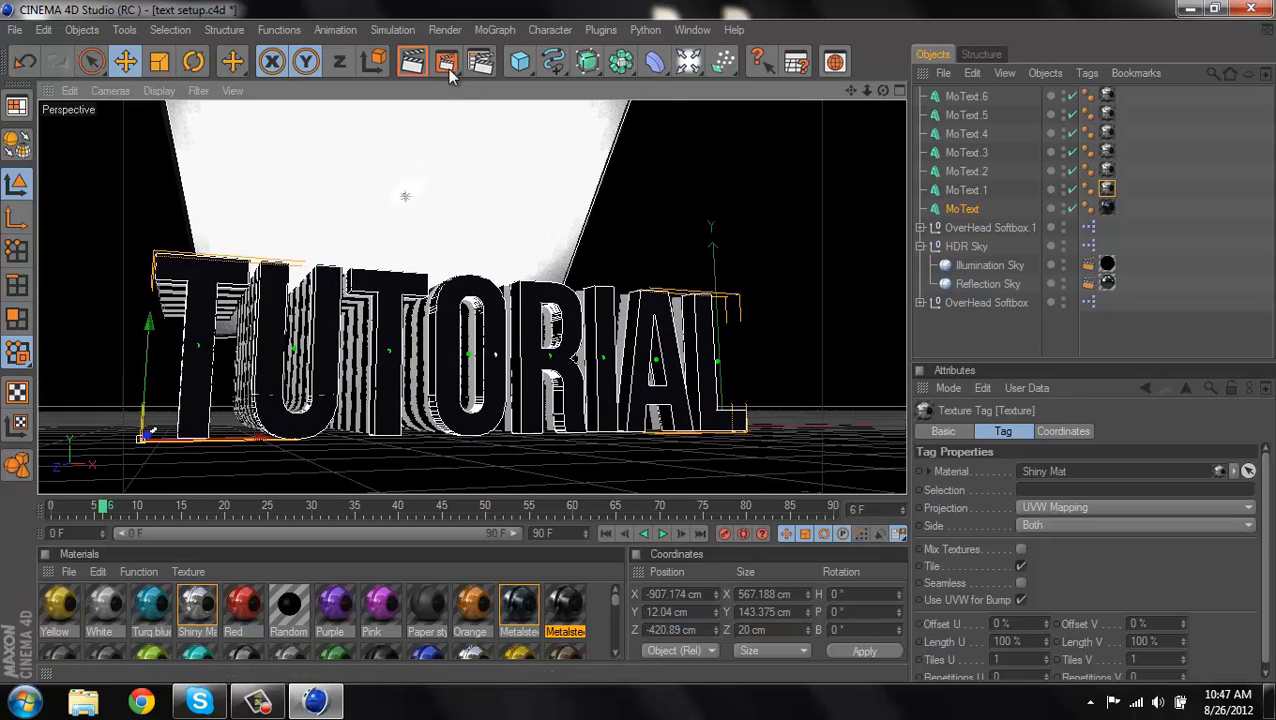
click(412, 64)
click(392, 289)
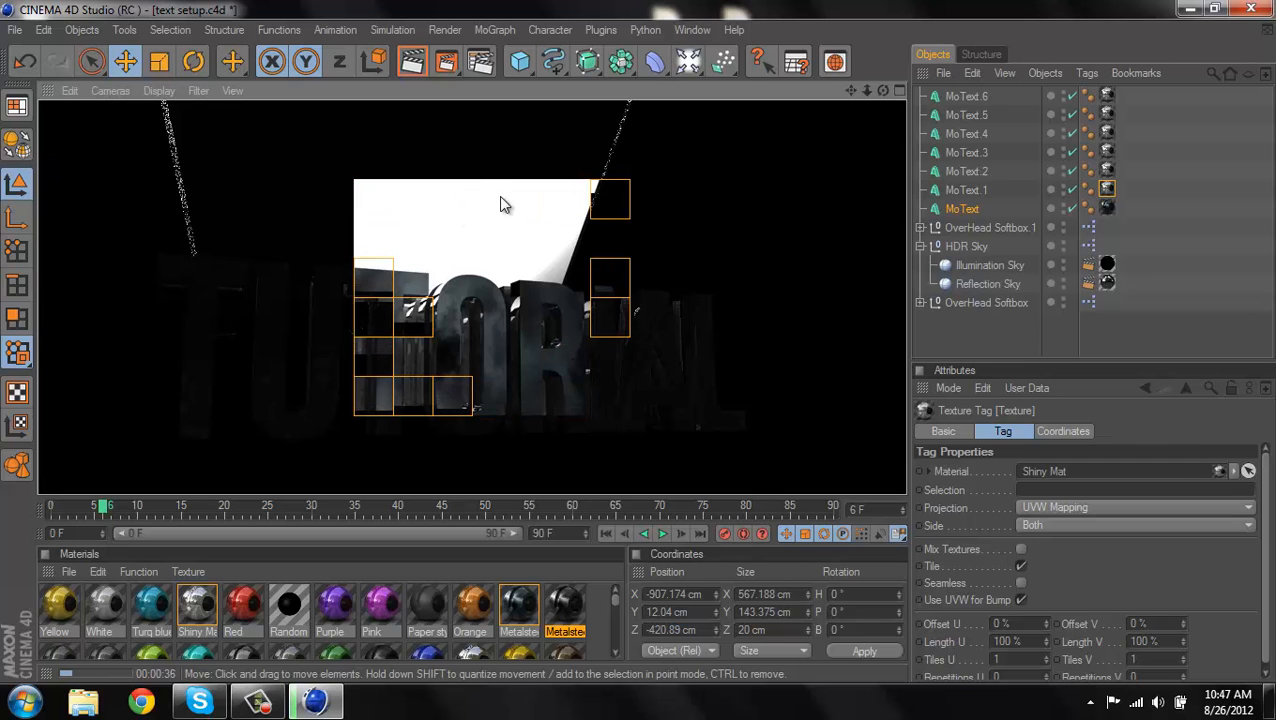
click(684, 198)
Create a Null object and nest all seven MoText objects under it
click(972, 98)
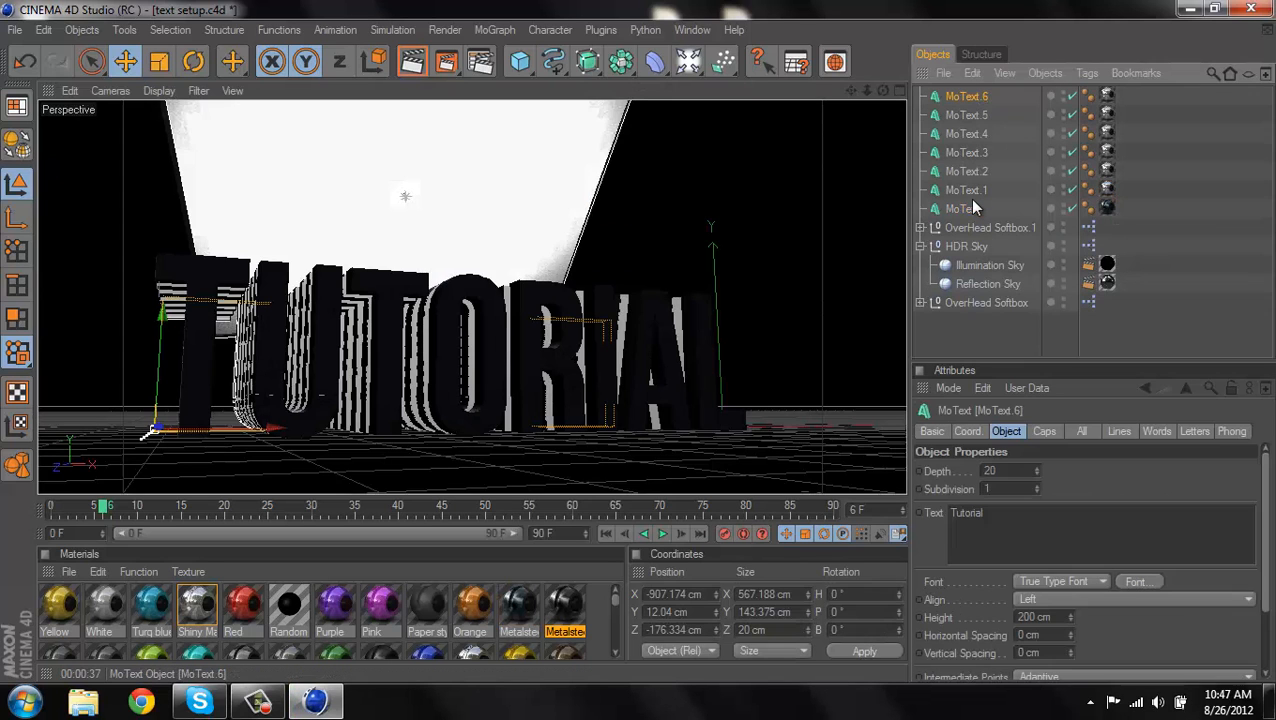
shift+click(972, 206)
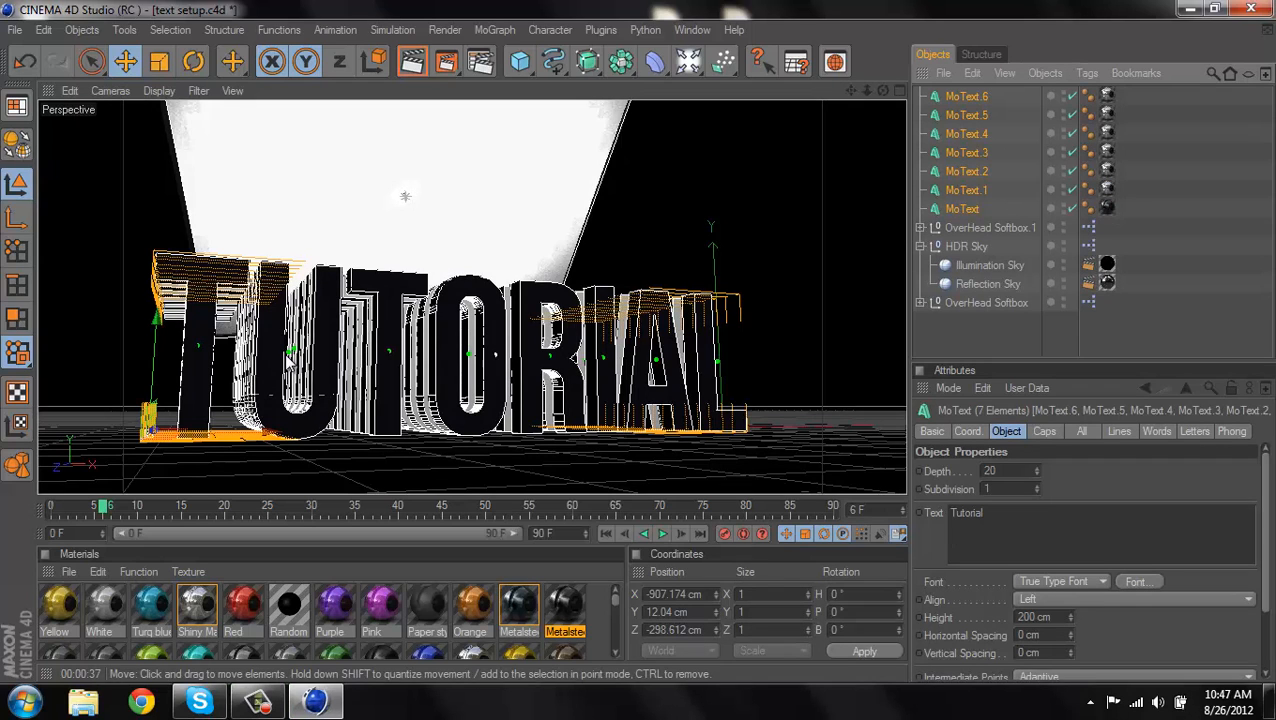
click(96, 31)
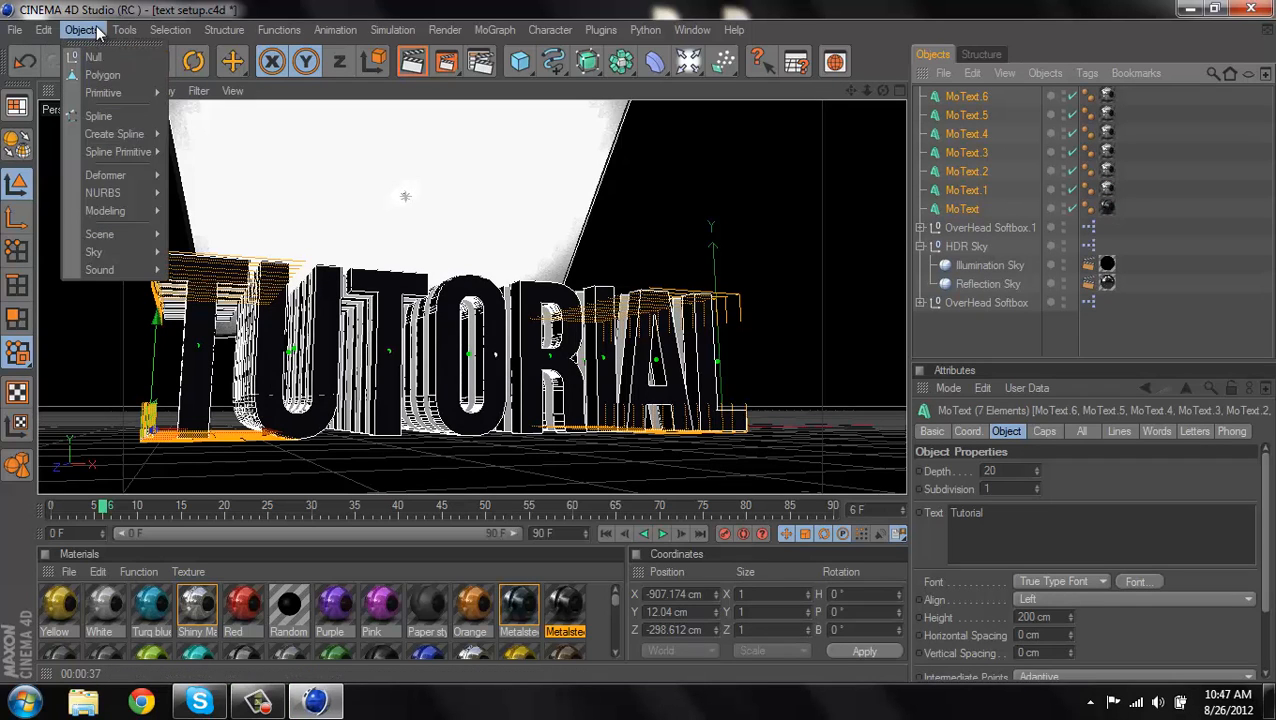
click(93, 57)
click(976, 227)
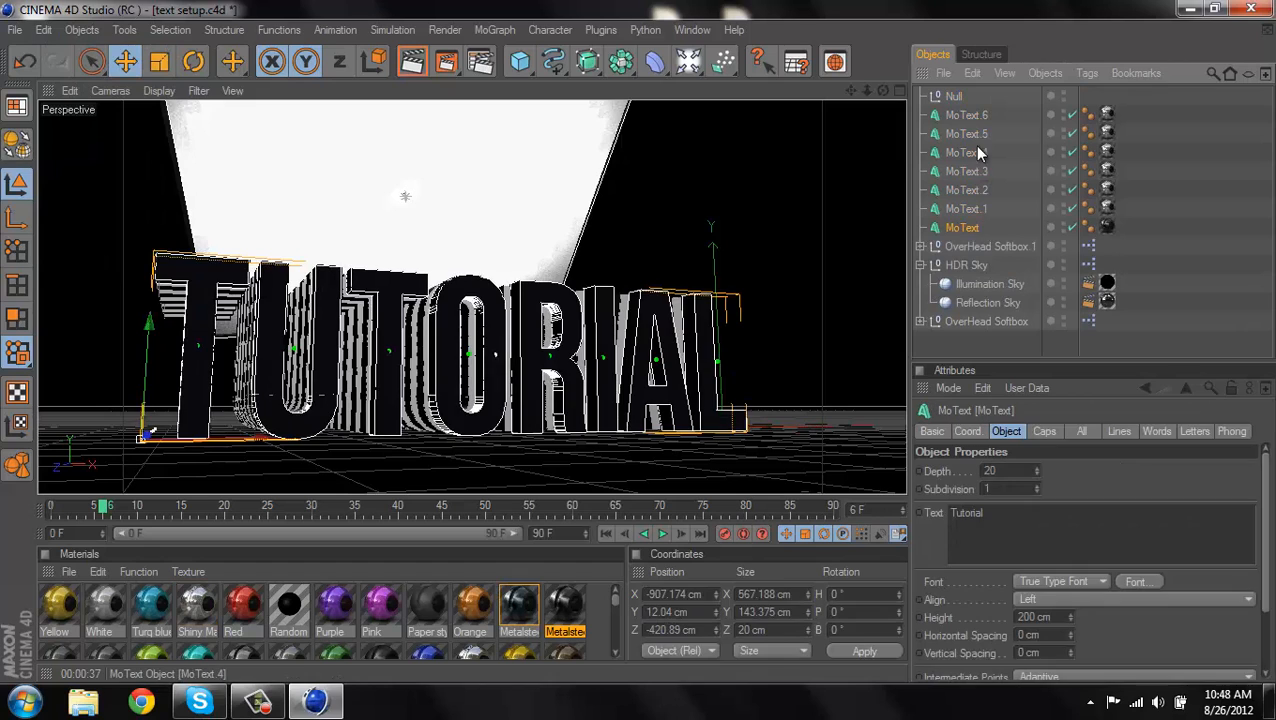
shift+click(970, 117)
mouse_move(970, 117)
mouse_down()
mouse_move(938, 98)
mouse_move(956, 101)
mouse_up()
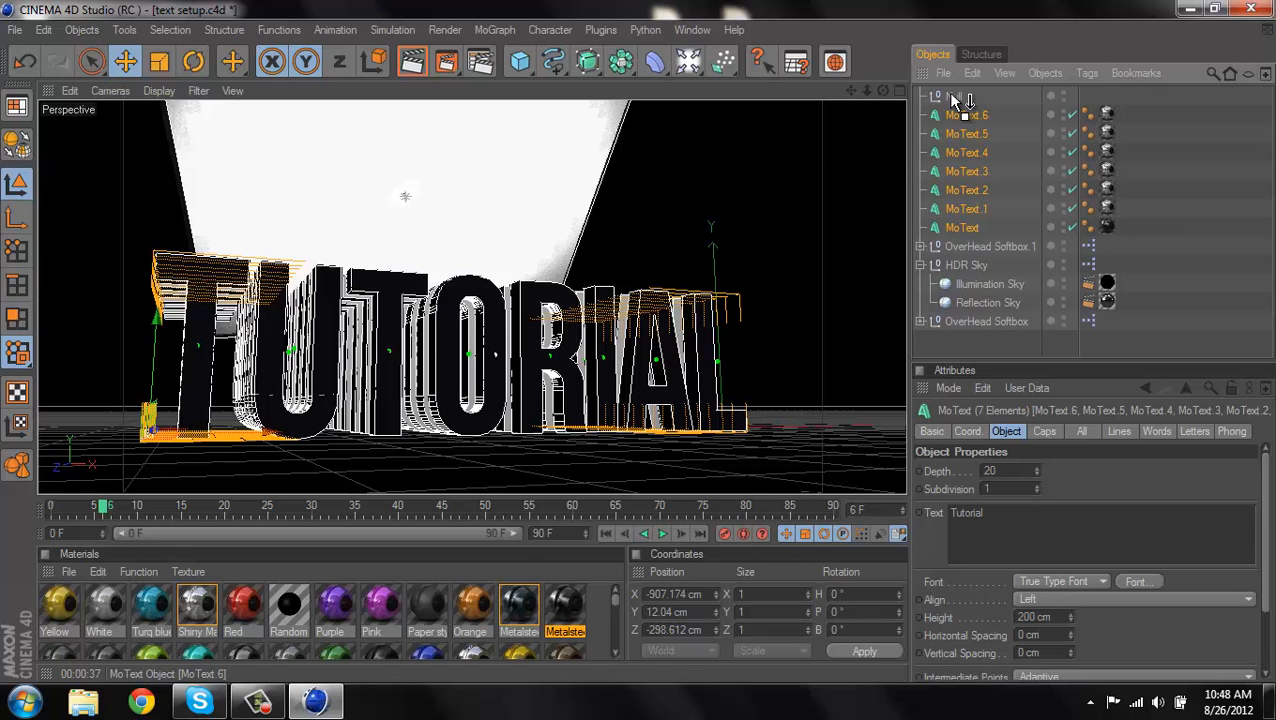
drag(952, 94, 951, 91)
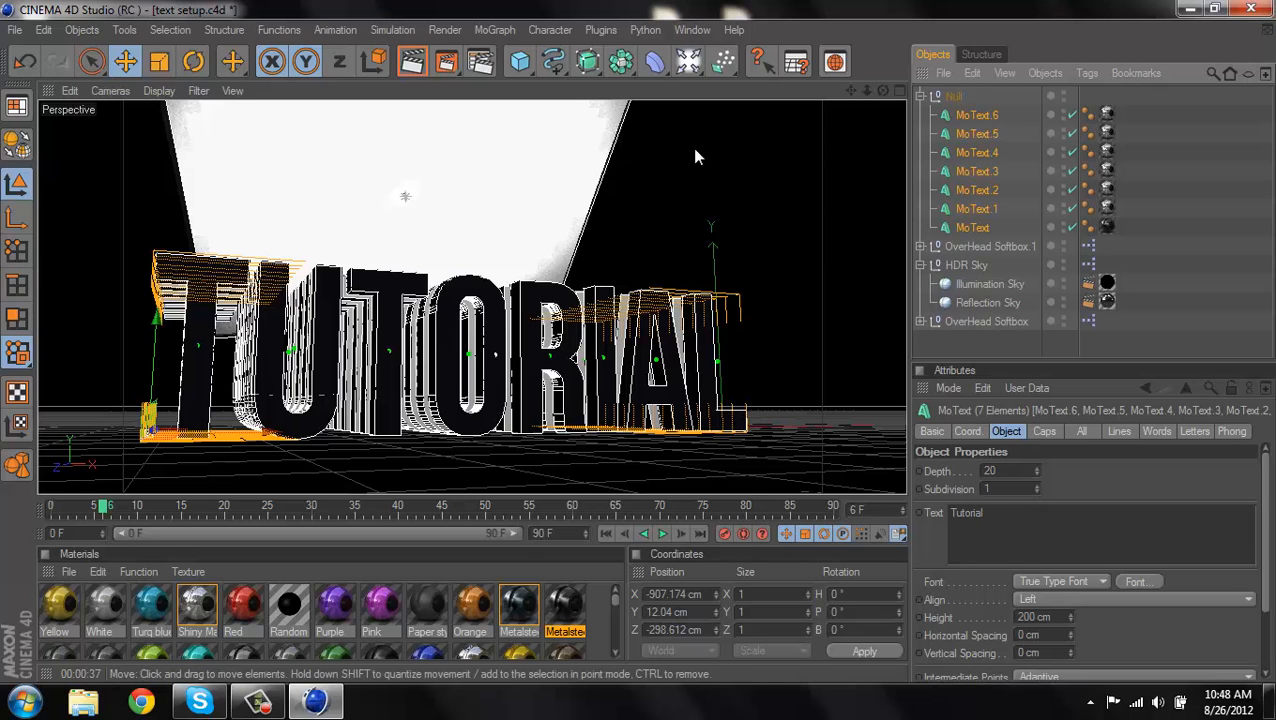
Add a Random effector and place it inside the Null above the MoText objects
click(951, 97)
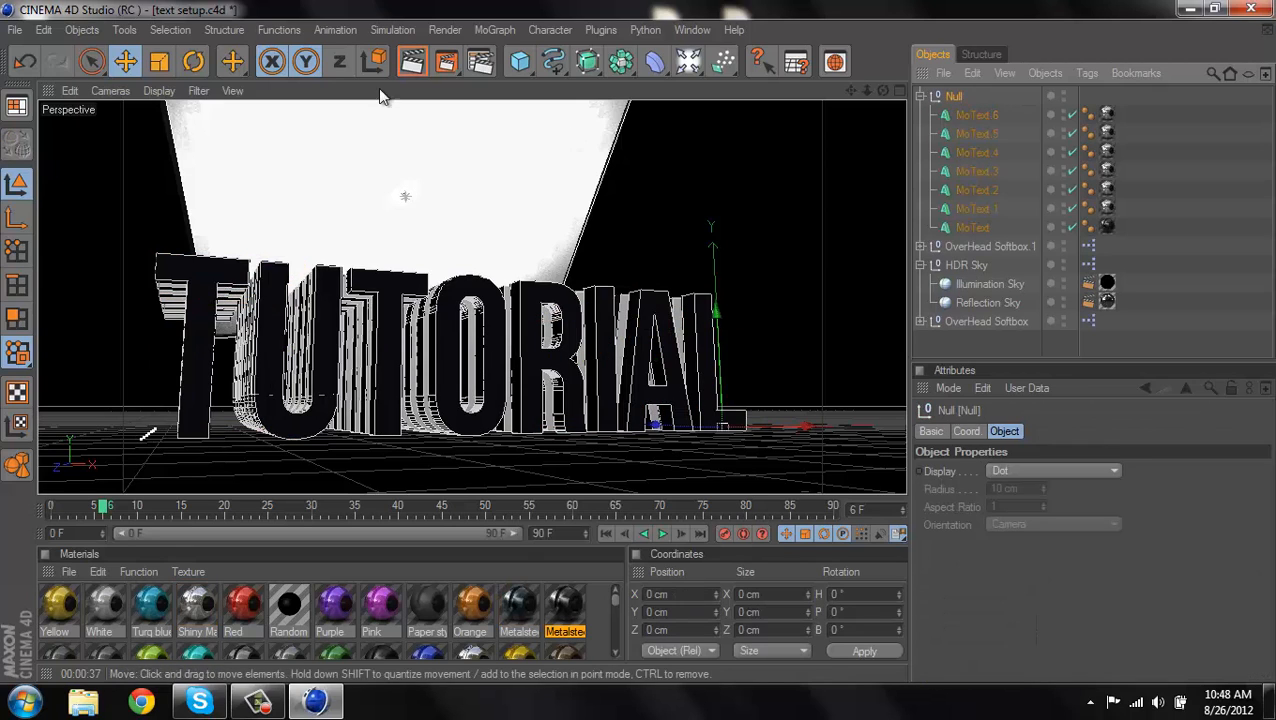
click(515, 30)
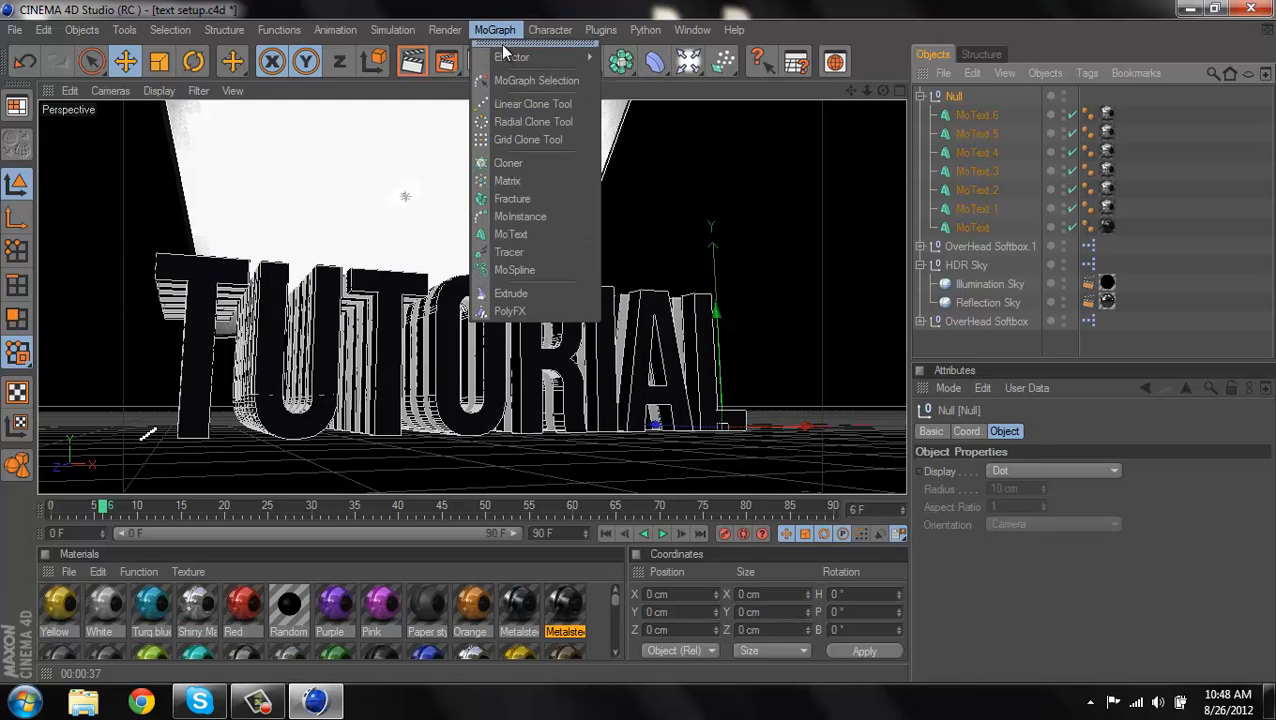
mouse_move(531, 60)
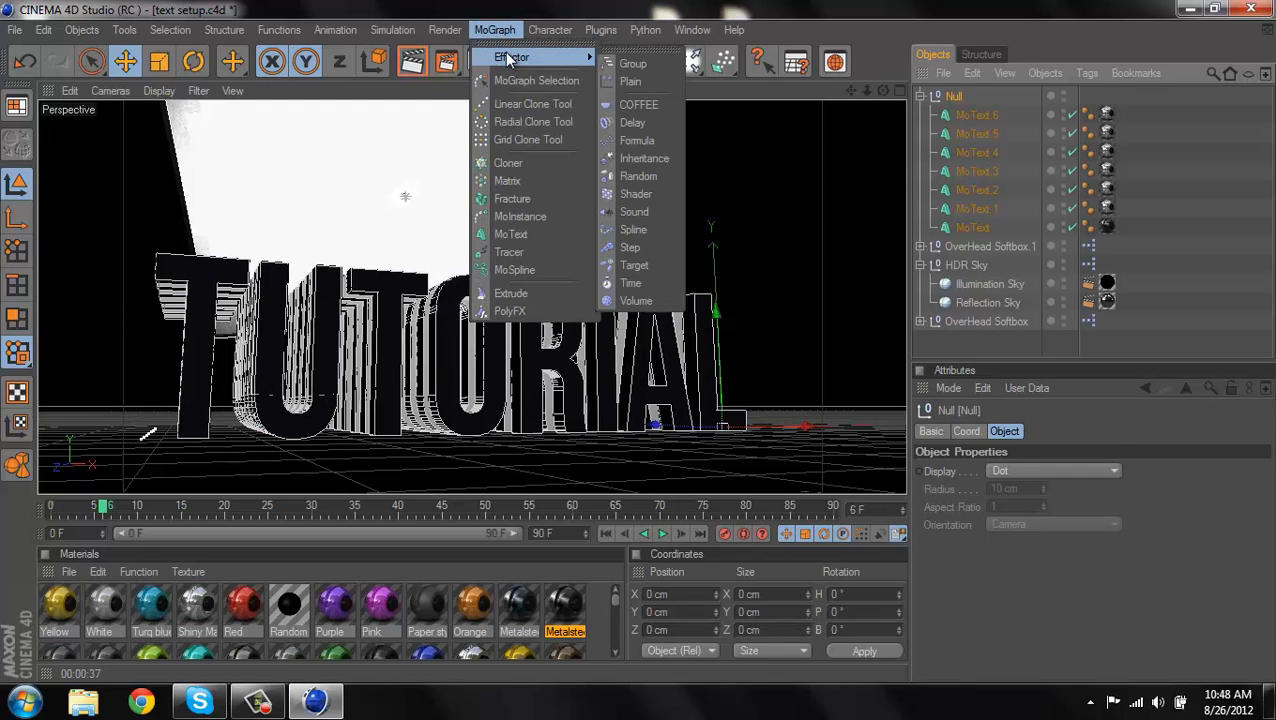
click(648, 179)
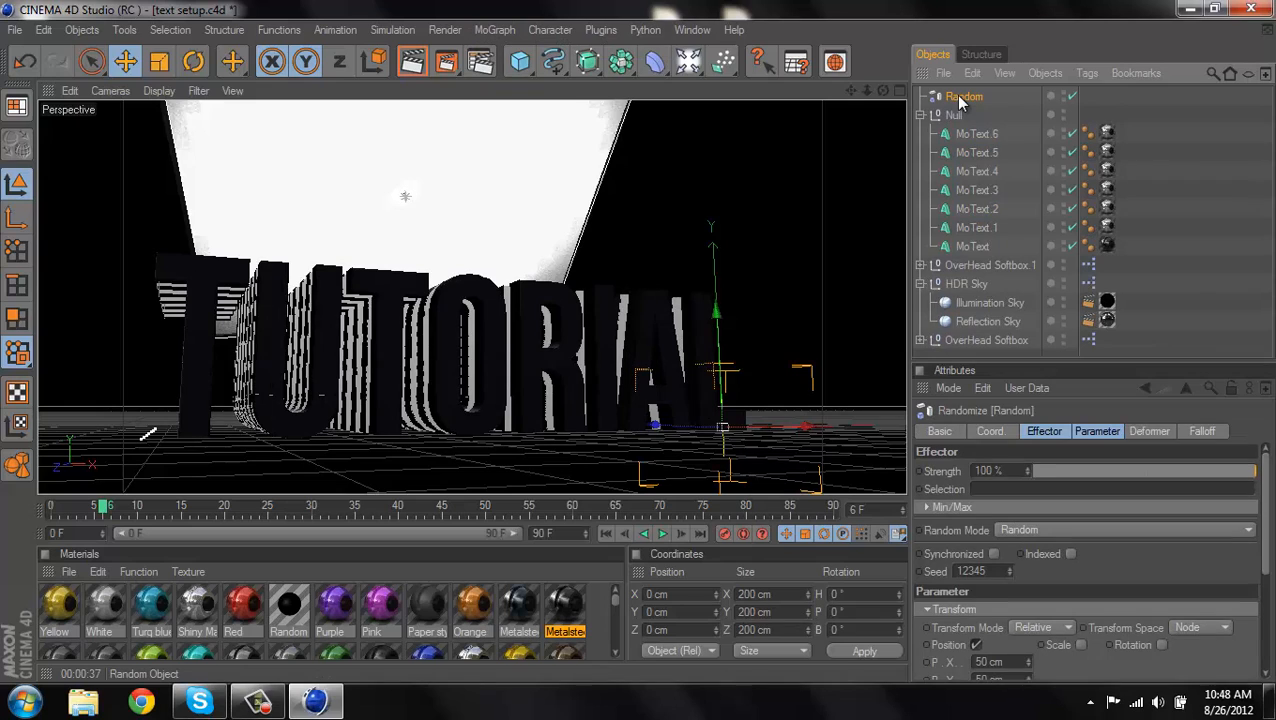
drag(960, 98, 960, 123)
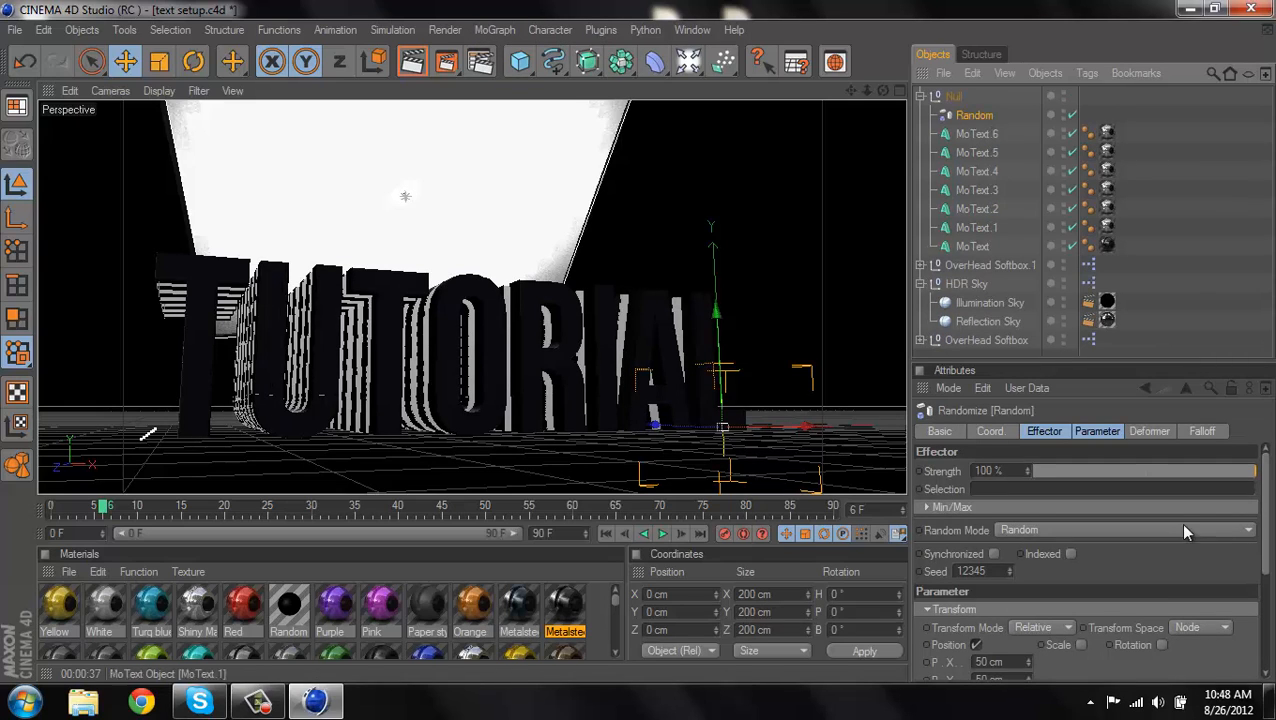
Set the Random effector's X, Y and Z position parameters to 40 cm each
click(1097, 431)
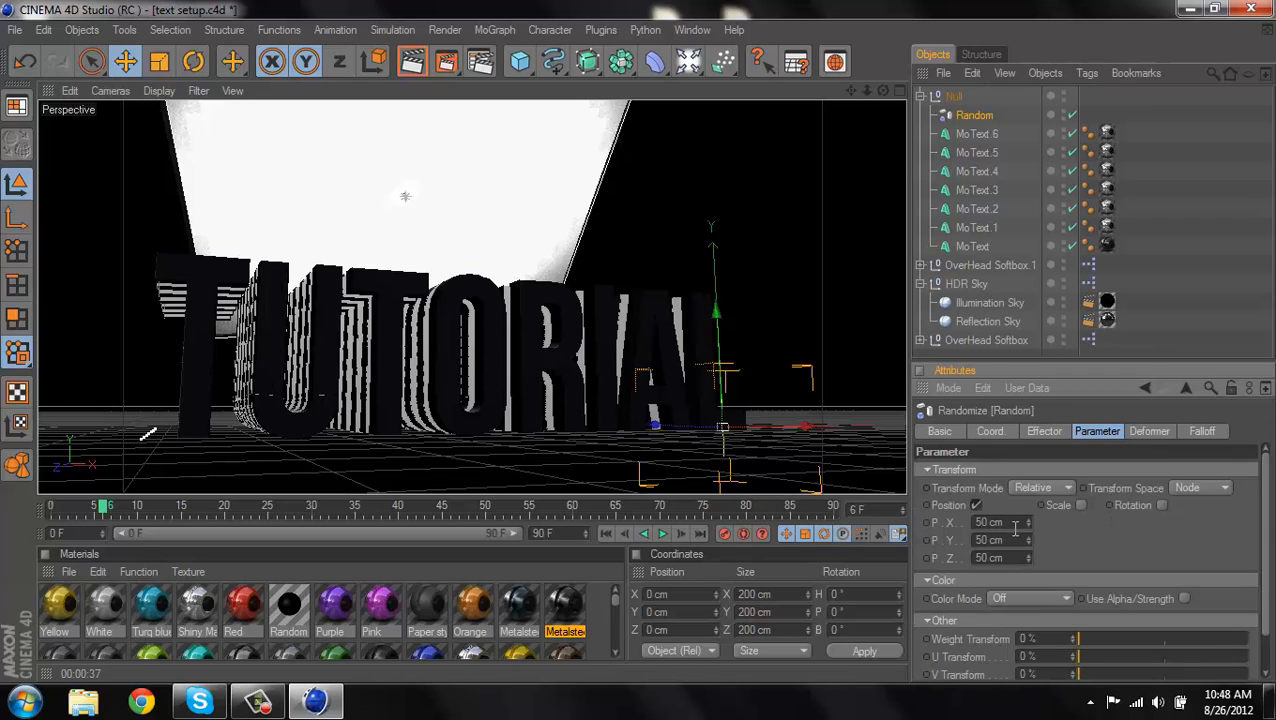
drag(1003, 521, 841, 535)
text(40)
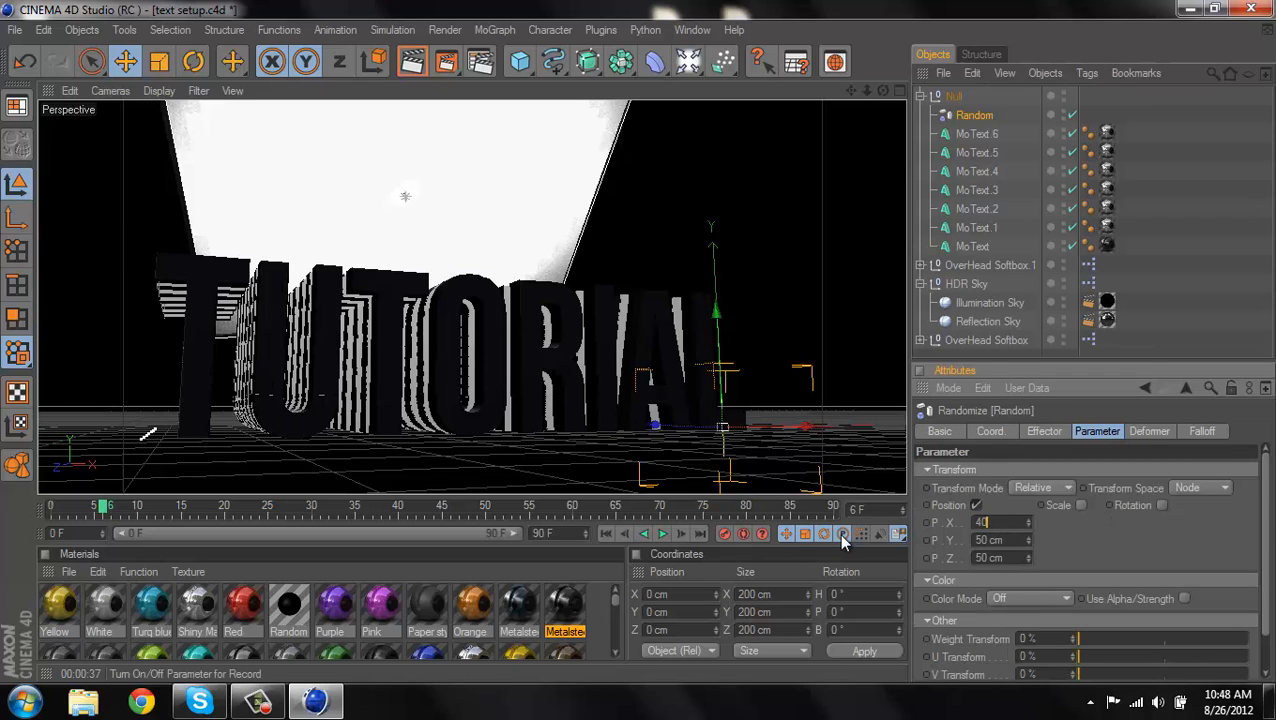
key(Tab)
text(00)
key(Tab)
text(40)
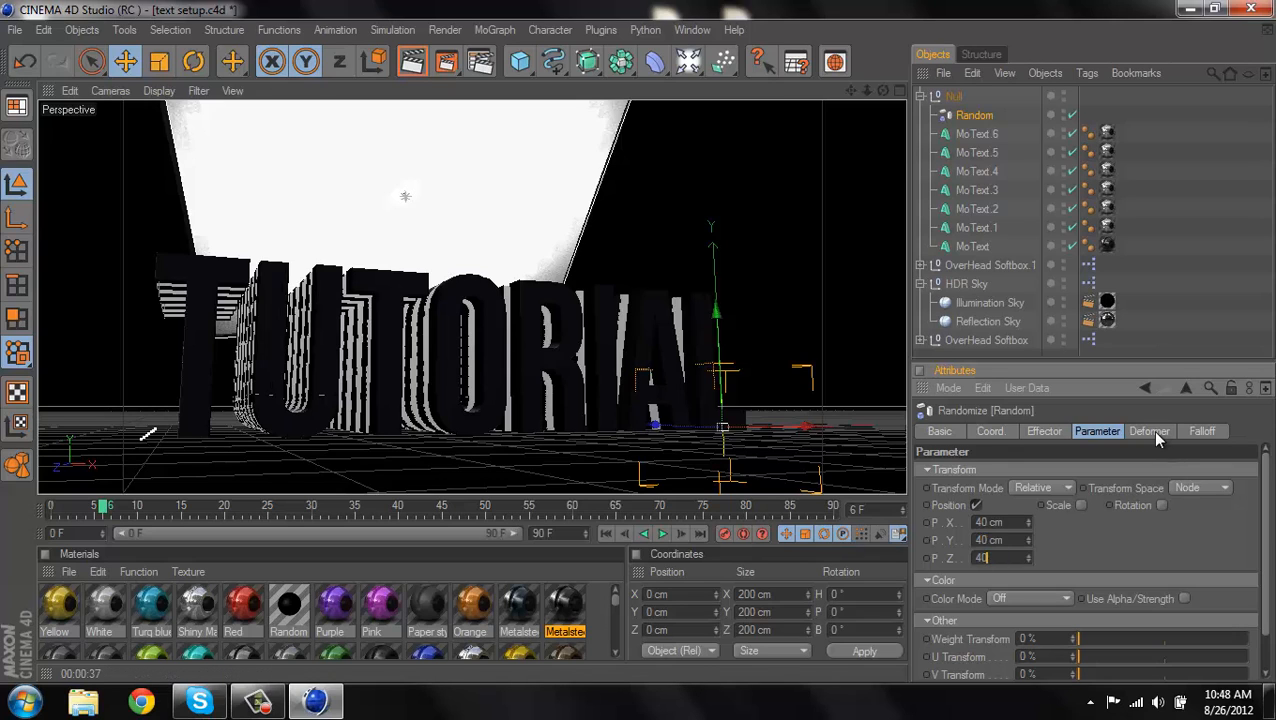
Set the Random effector's deformation to Point and its strength to 3 %, and select MoText.6
click(1152, 432)
click(1025, 474)
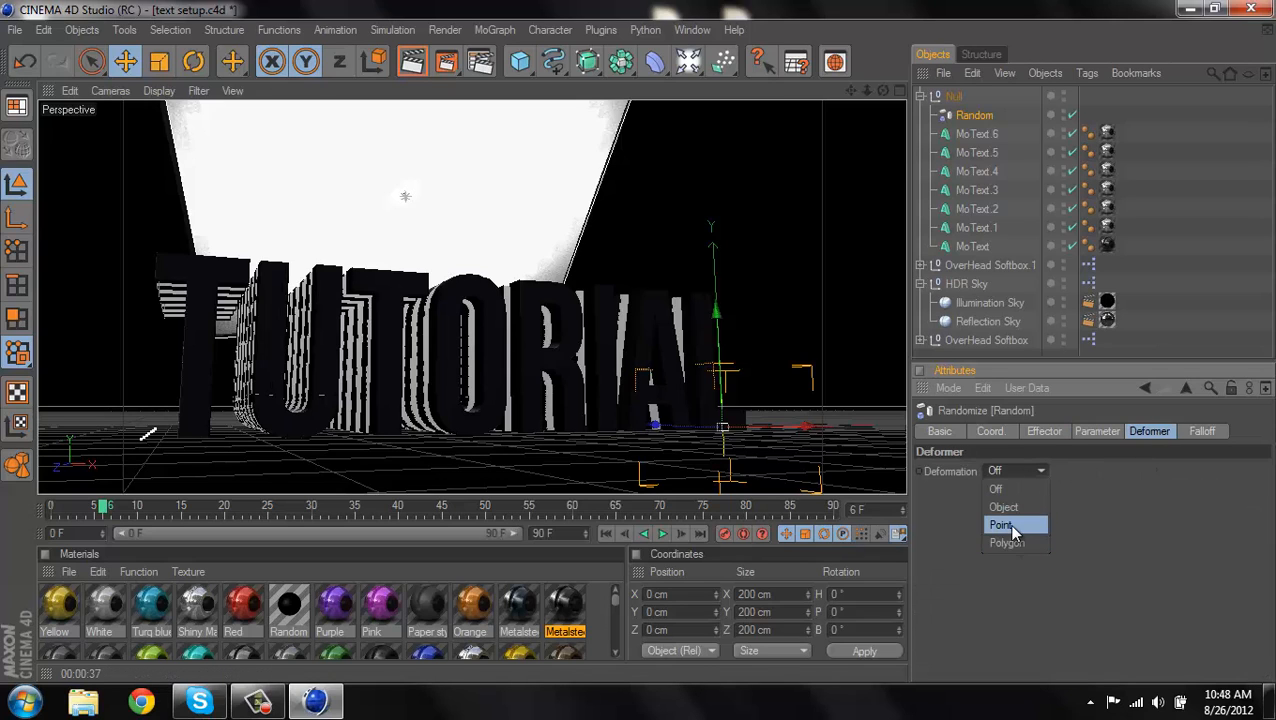
click(1005, 525)
click(1043, 432)
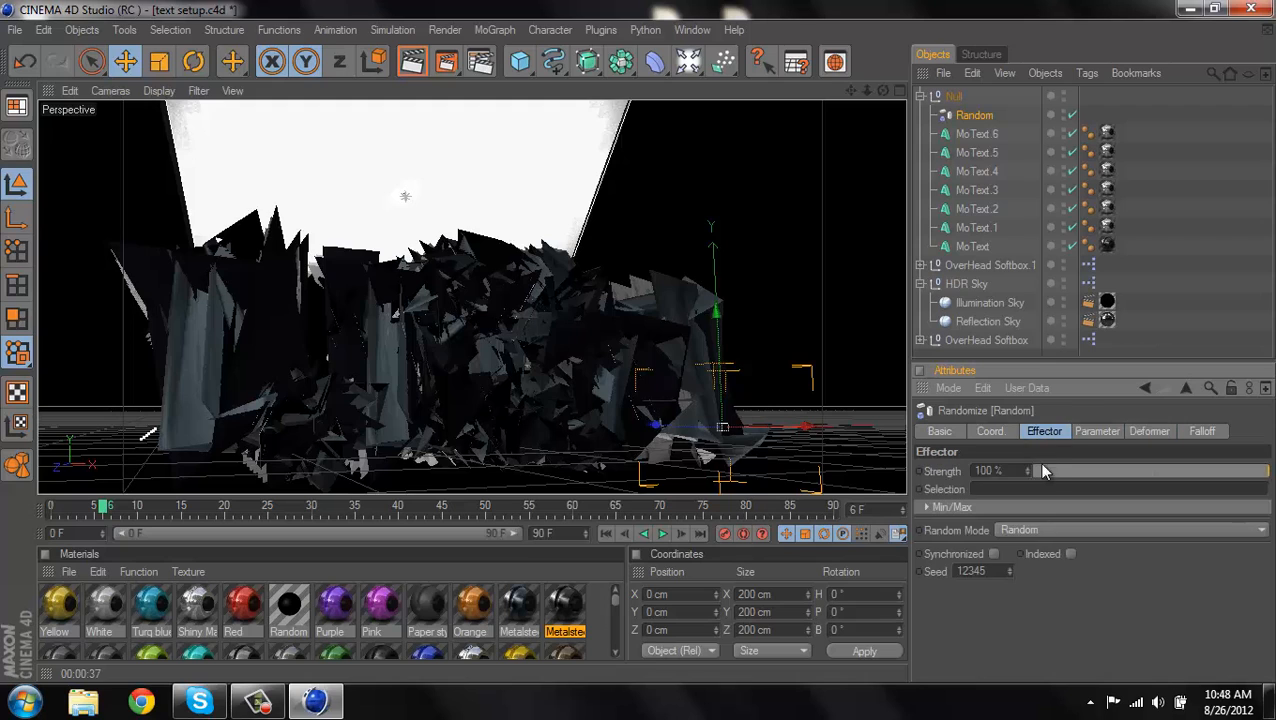
click(1037, 471)
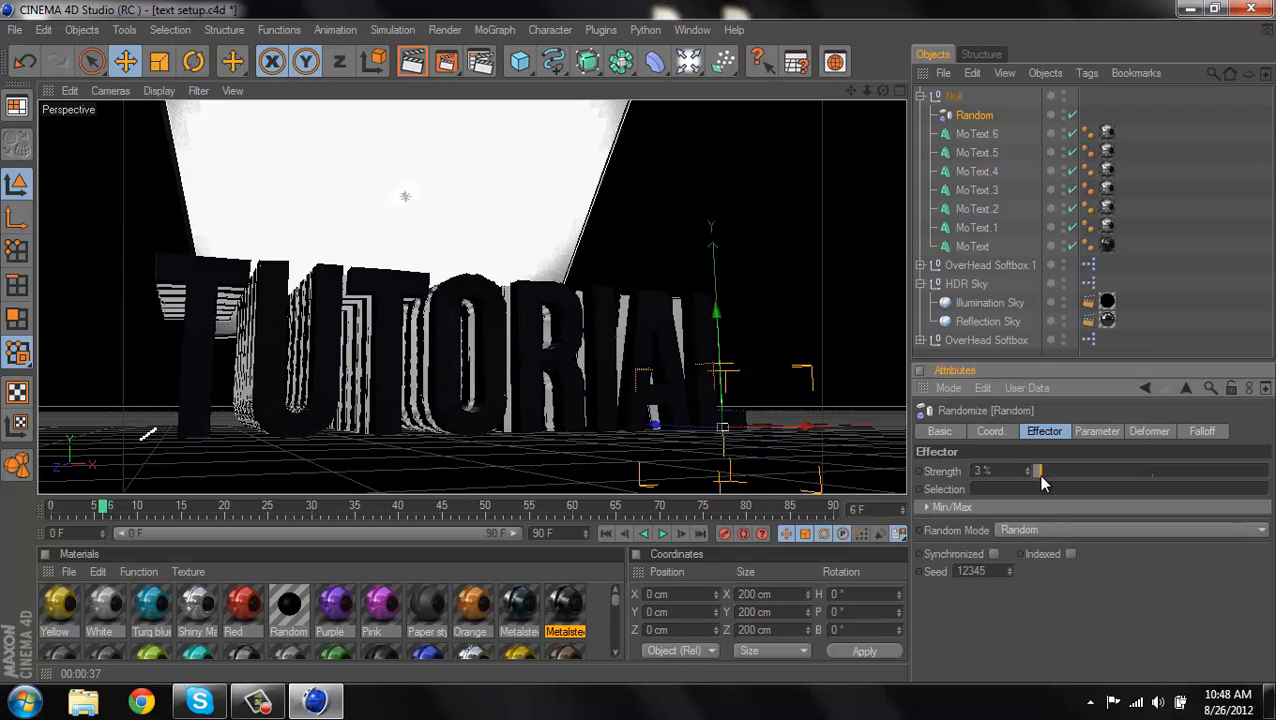
click(878, 233)
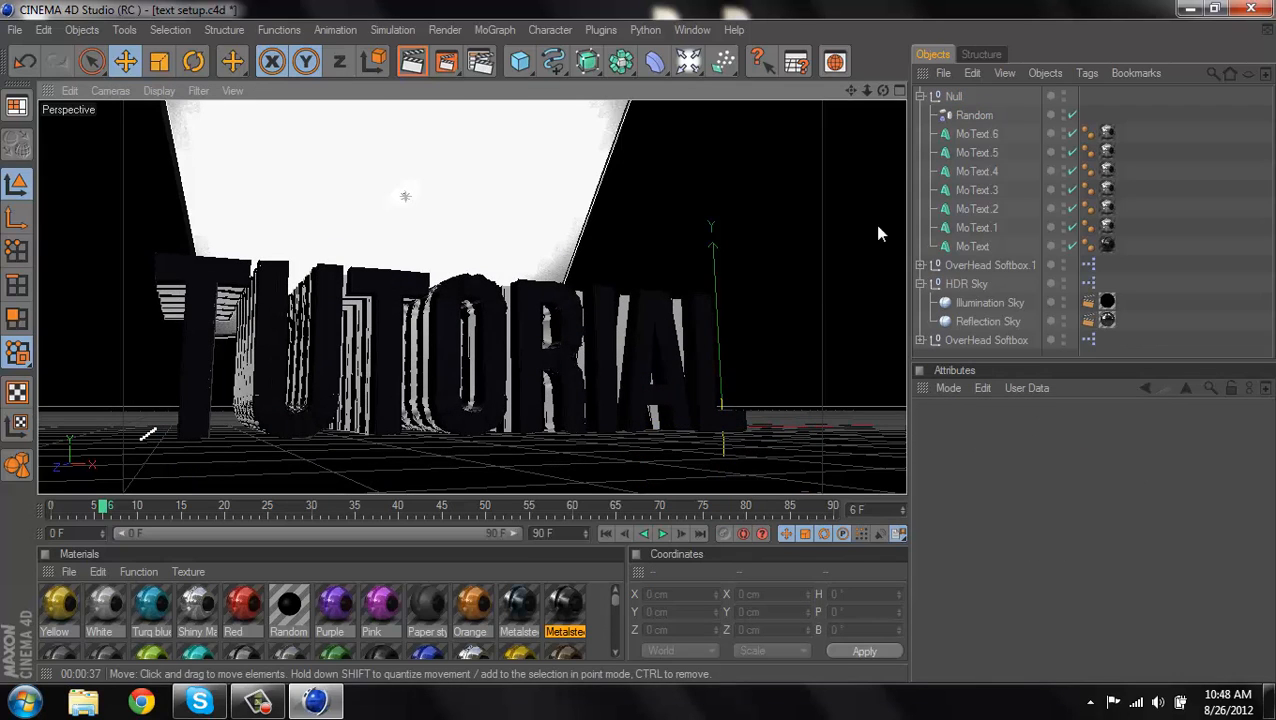
click(965, 134)
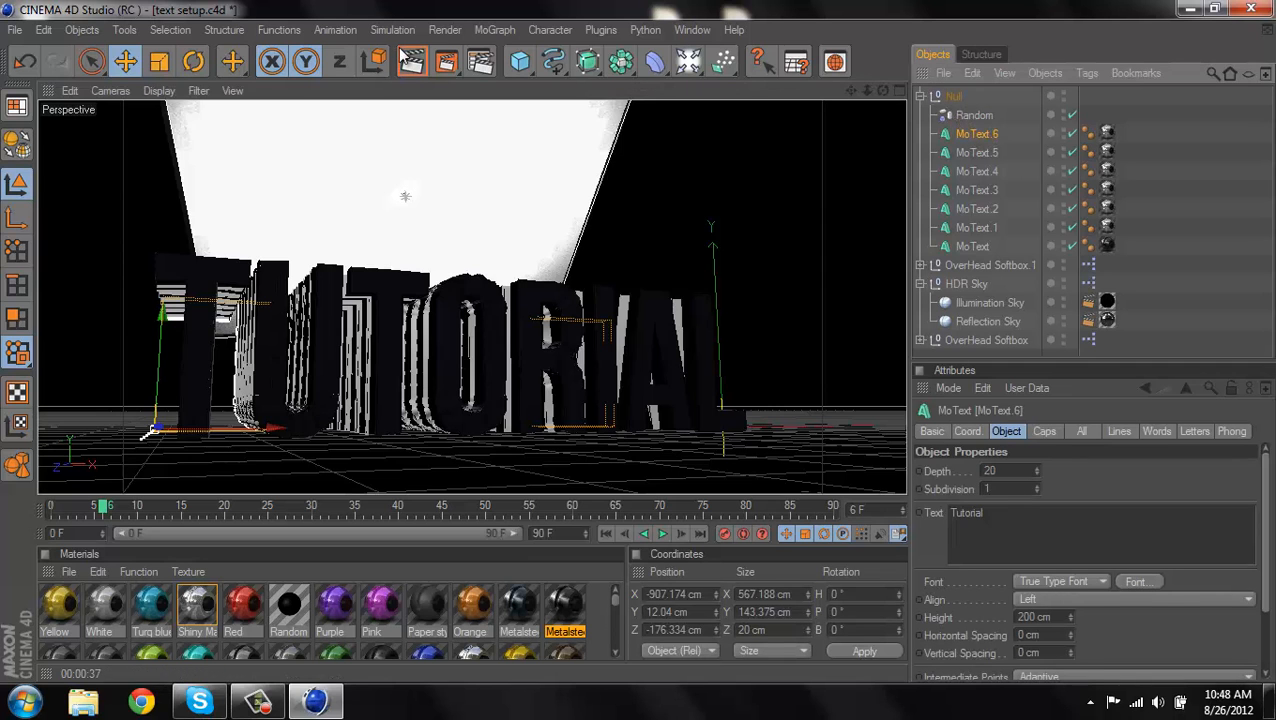
Review the render settings for Output, Ambient Occlusion and Global Illumination
click(476, 62)
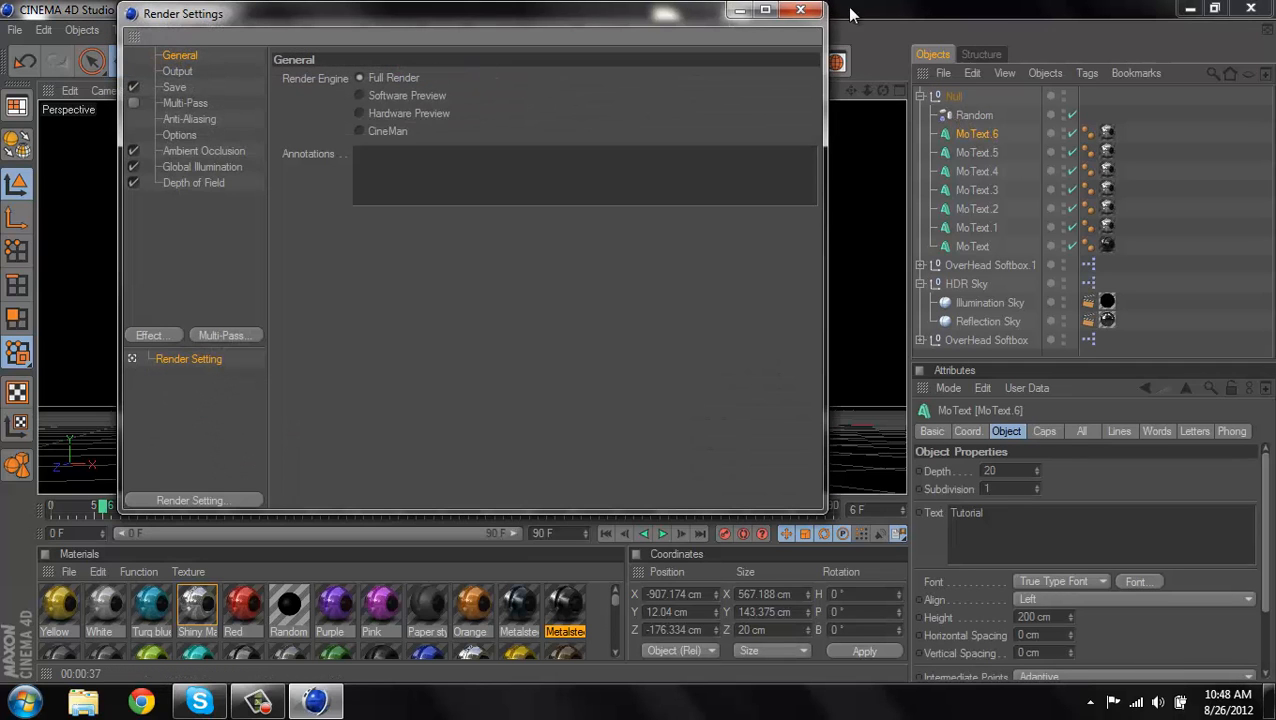
click(800, 10)
click(476, 62)
click(226, 70)
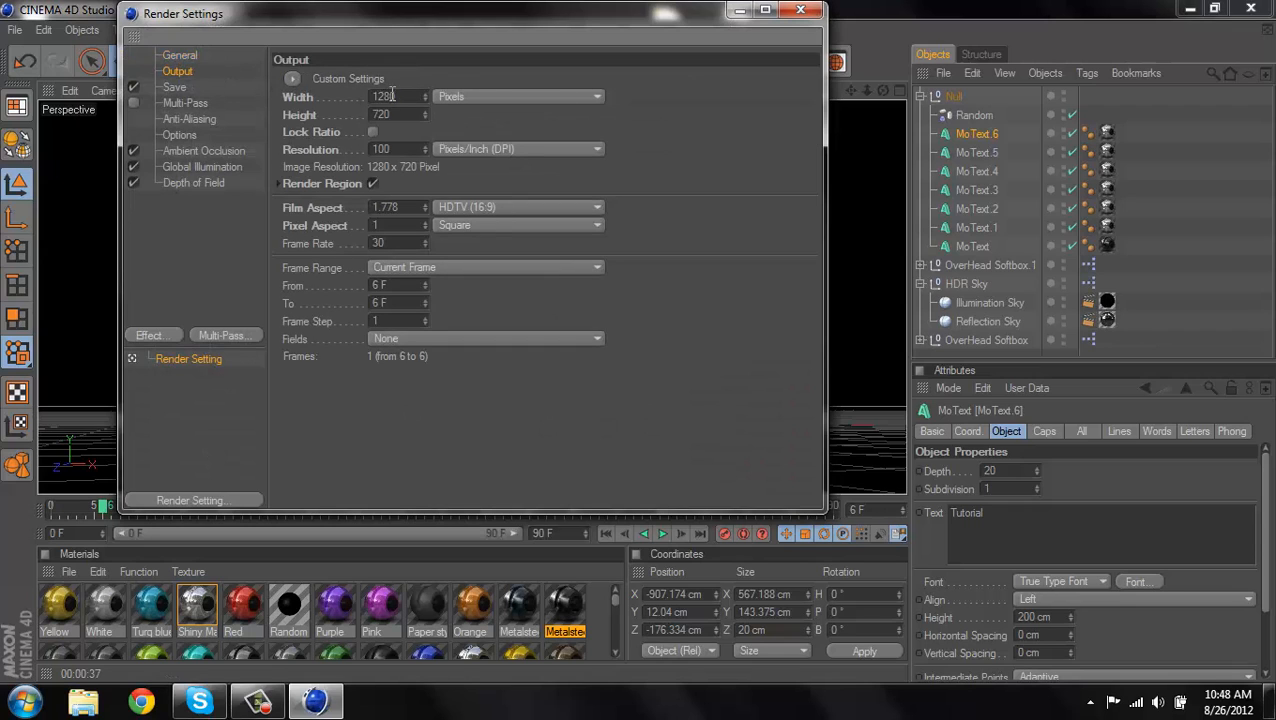
key(Tab)
click(174, 150)
click(183, 168)
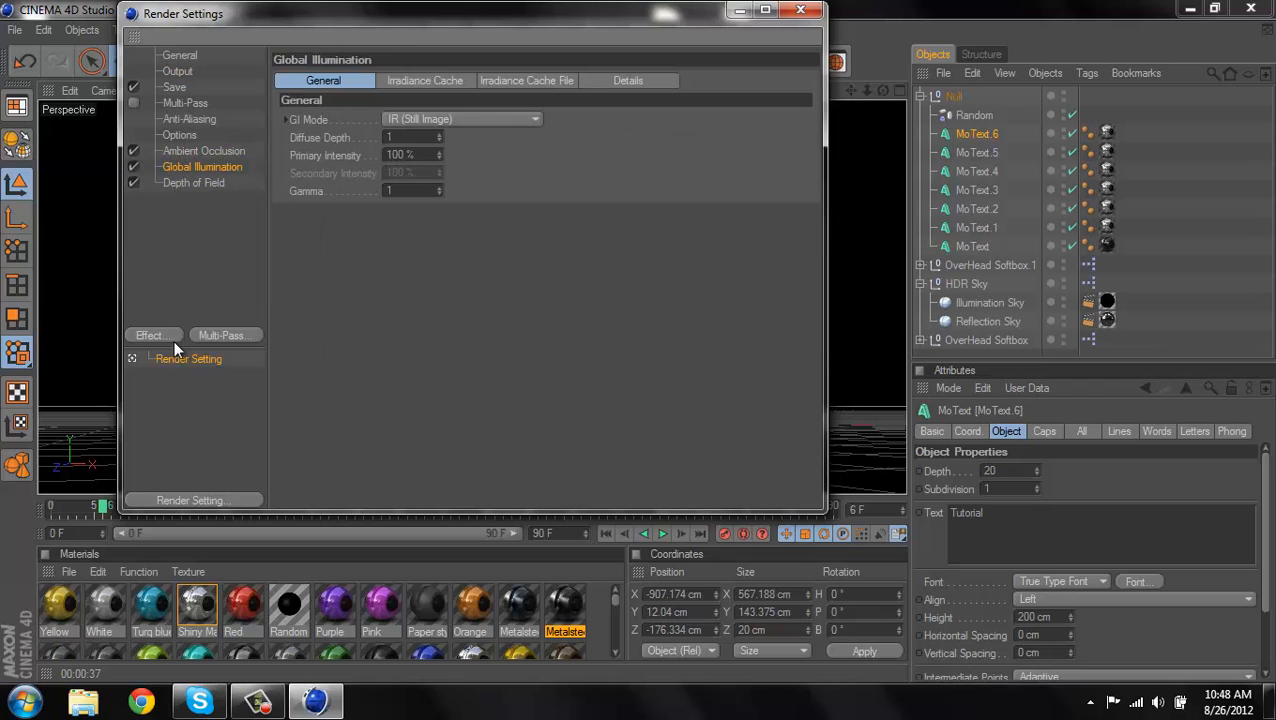
Add the Cel Renderer effect to the render settings and enable its Color, Edges and Quantize options
click(168, 332)
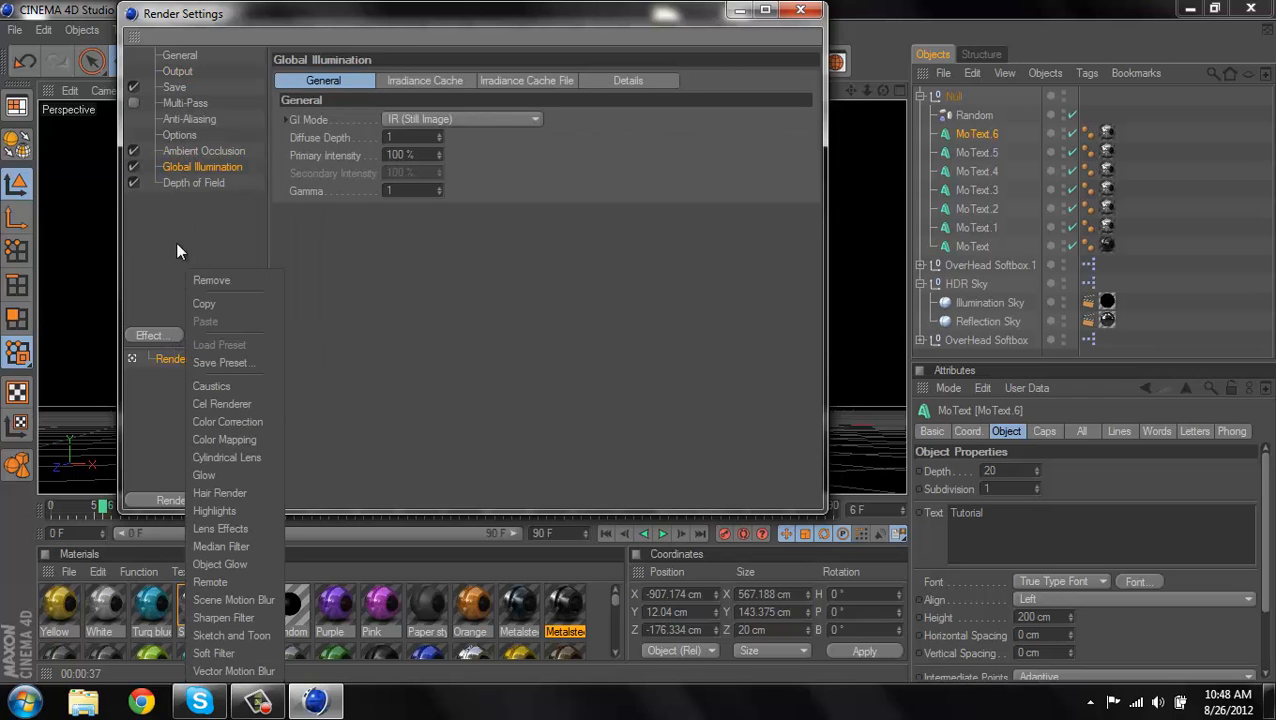
click(267, 405)
click(329, 102)
click(329, 102)
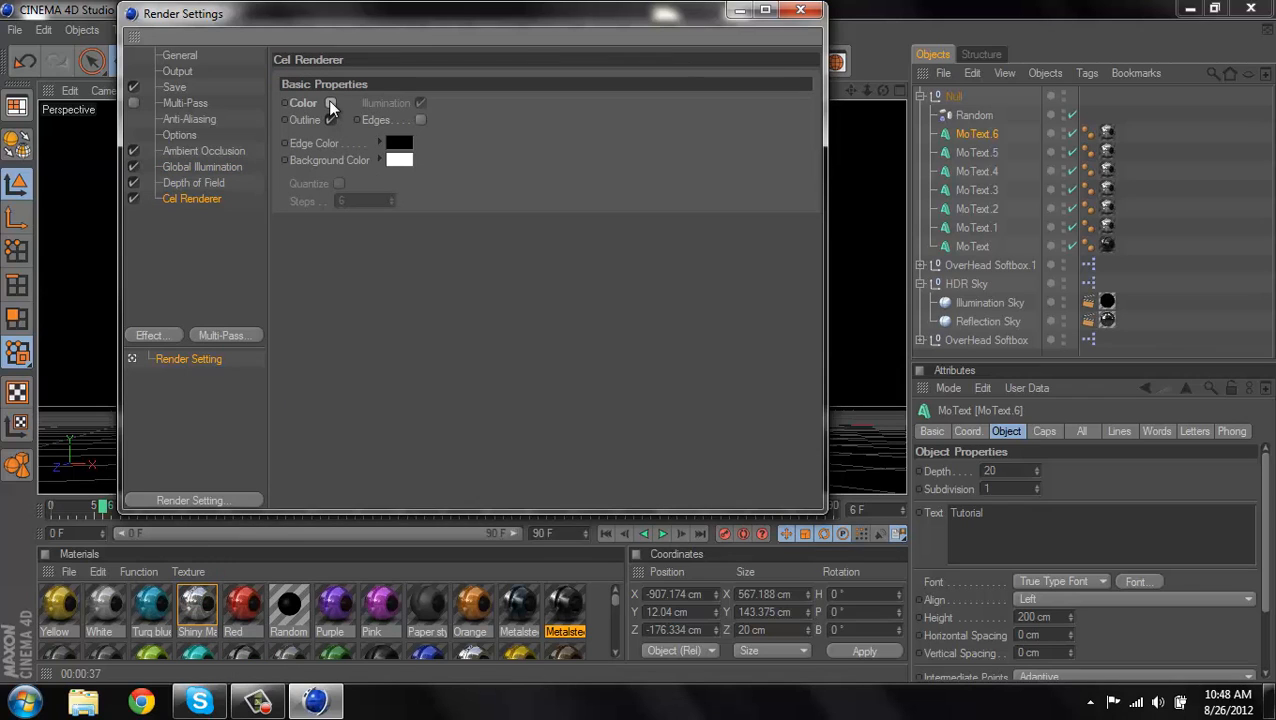
click(329, 102)
click(341, 184)
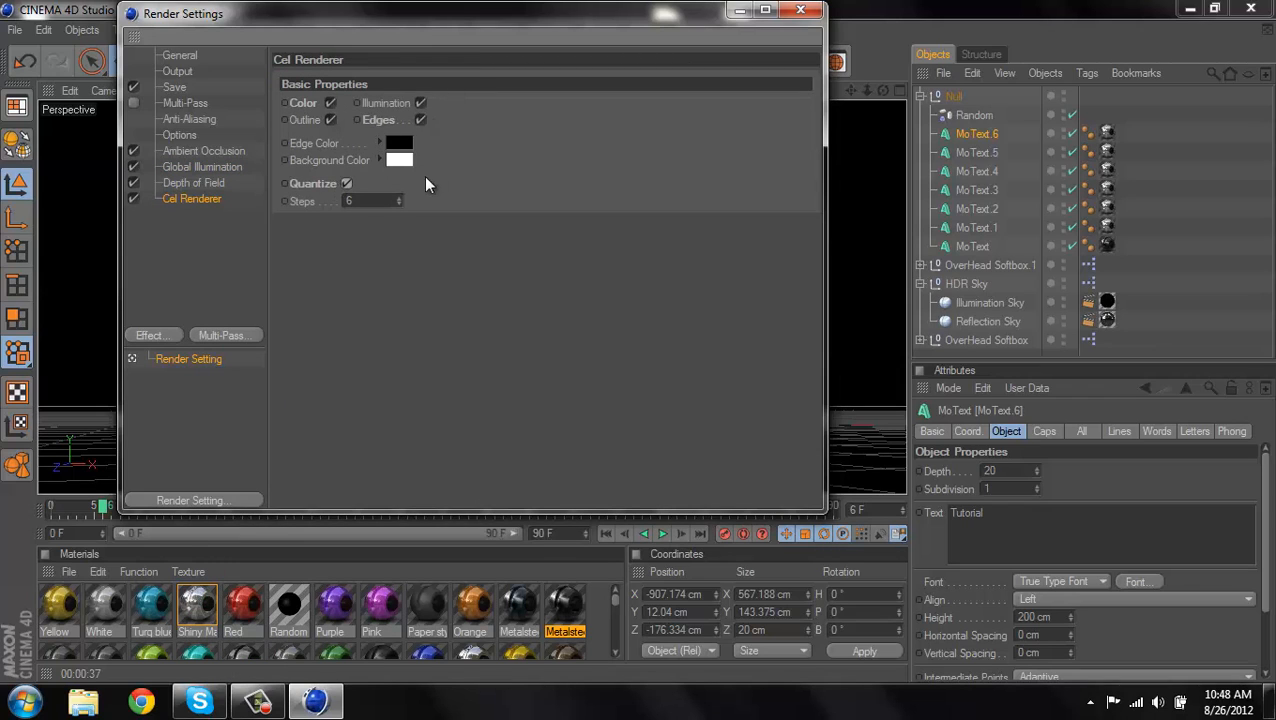
drag(399, 200, 399, 200)
Set the render to save on the Desktop as tt, and render the scene to the Picture Viewer despite the missing textures
click(186, 103)
click(175, 87)
click(806, 112)
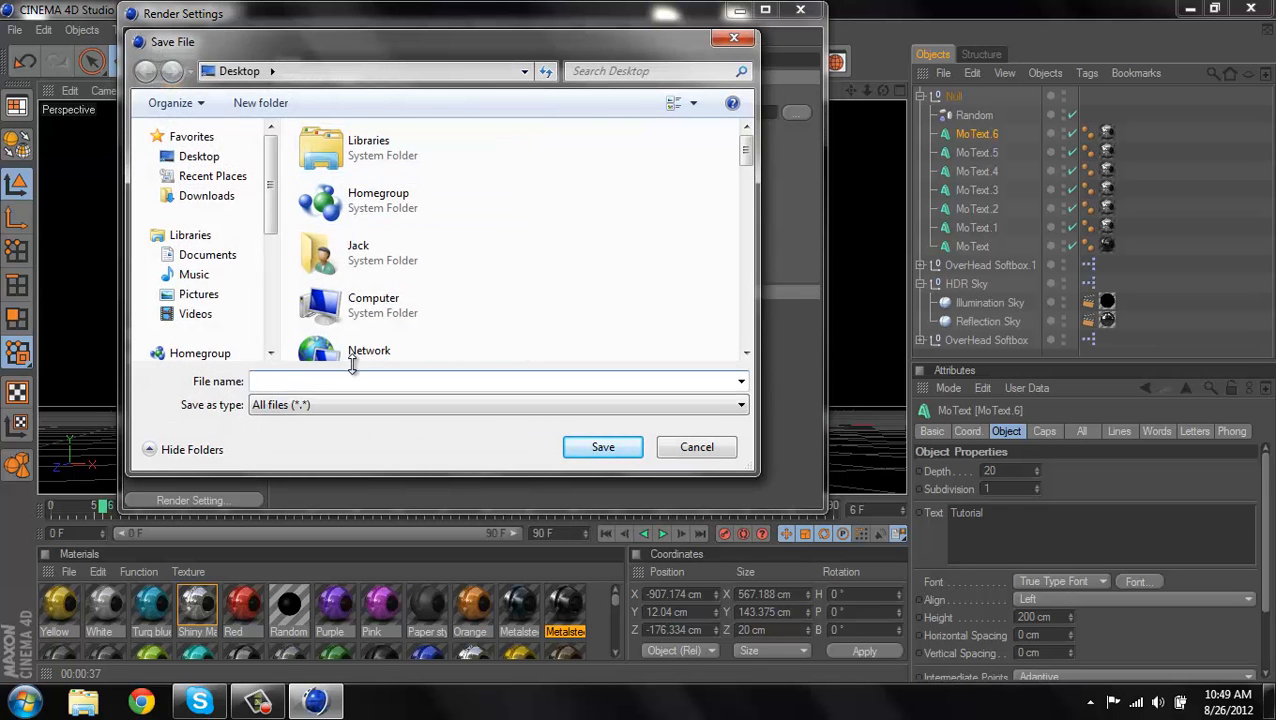
text(tt)
key(Return)
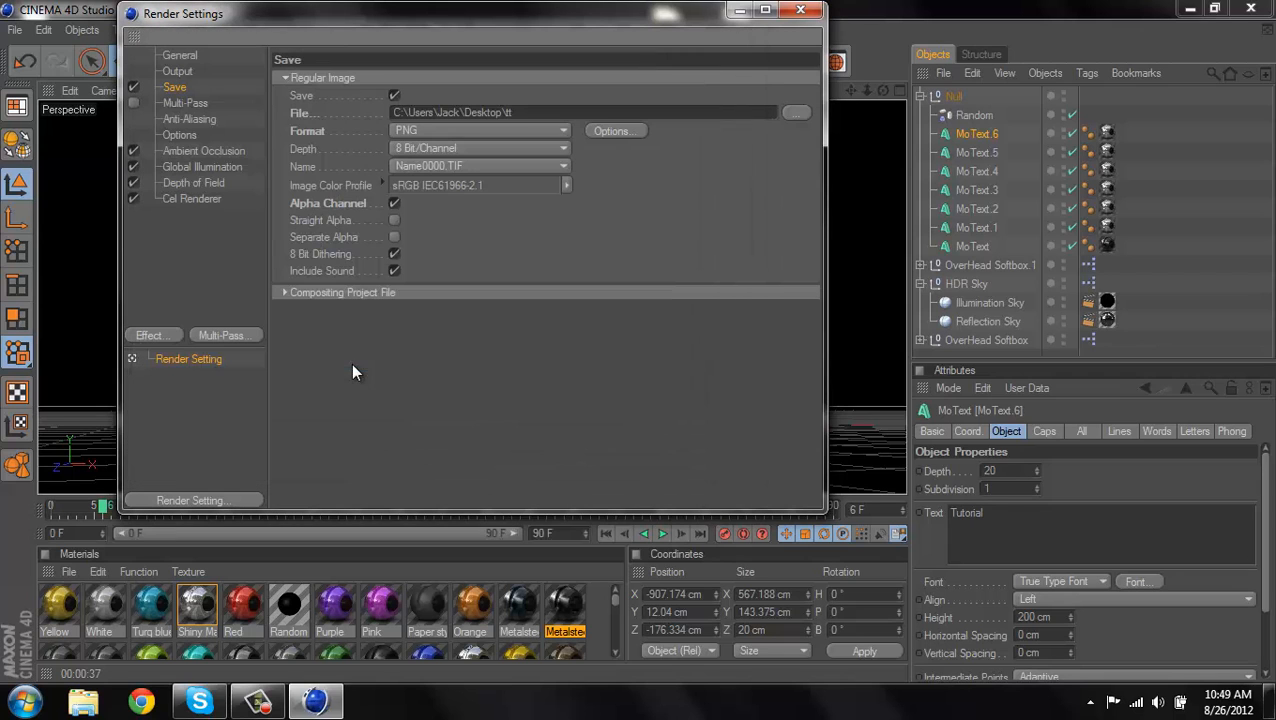
click(800, 10)
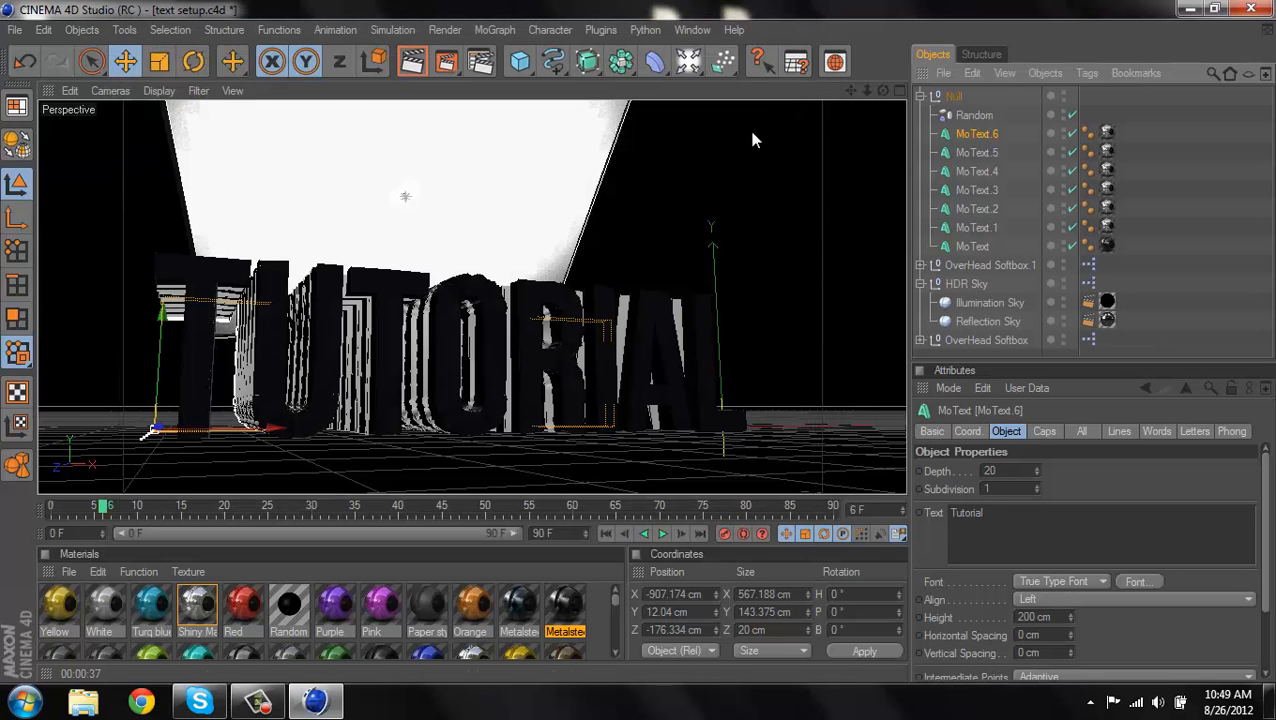
click(447, 64)
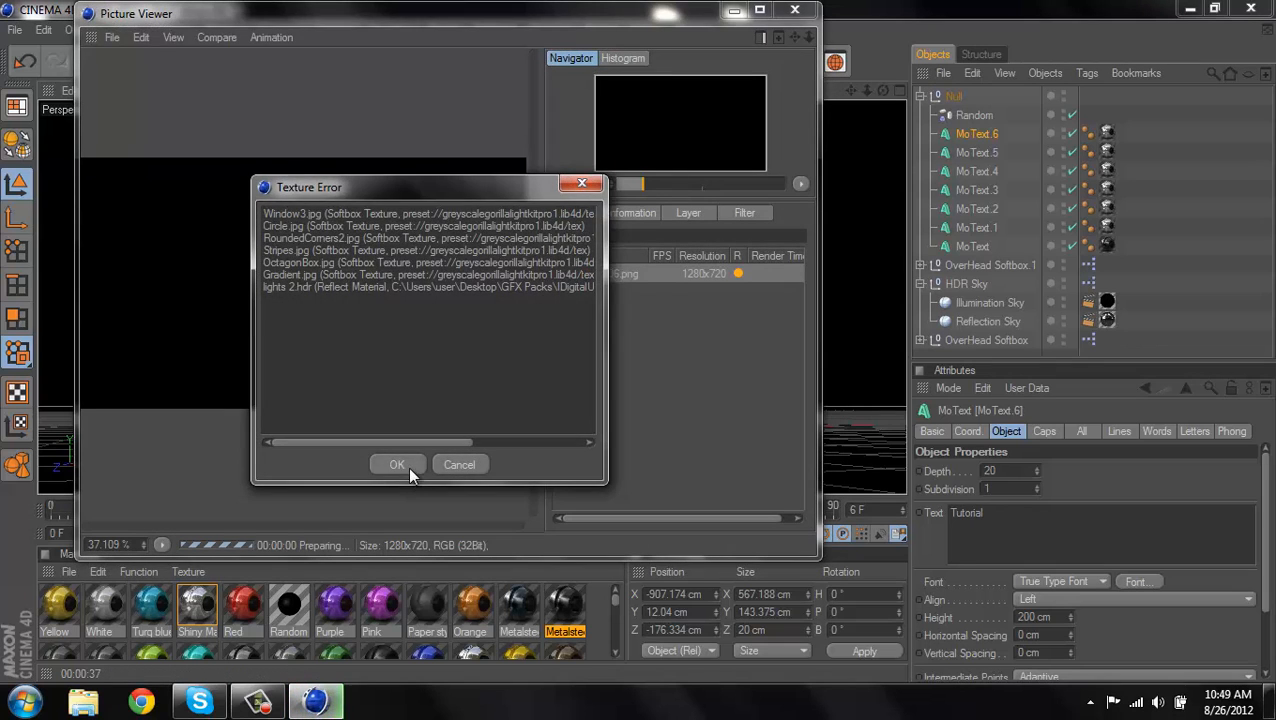
click(405, 461)
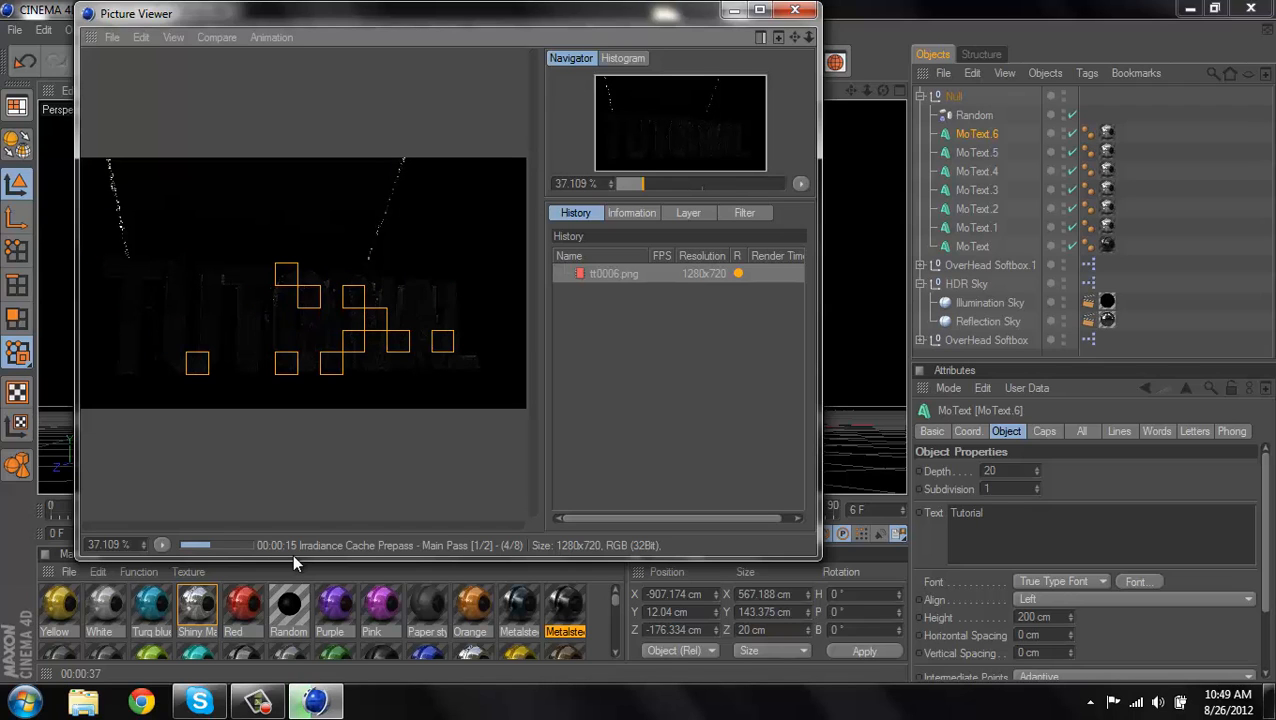
Switch to Chrome and open the video "Beast GFX Pack!!!: Thanks for 100 subs!" from the Pro GFX channel
click(142, 708)
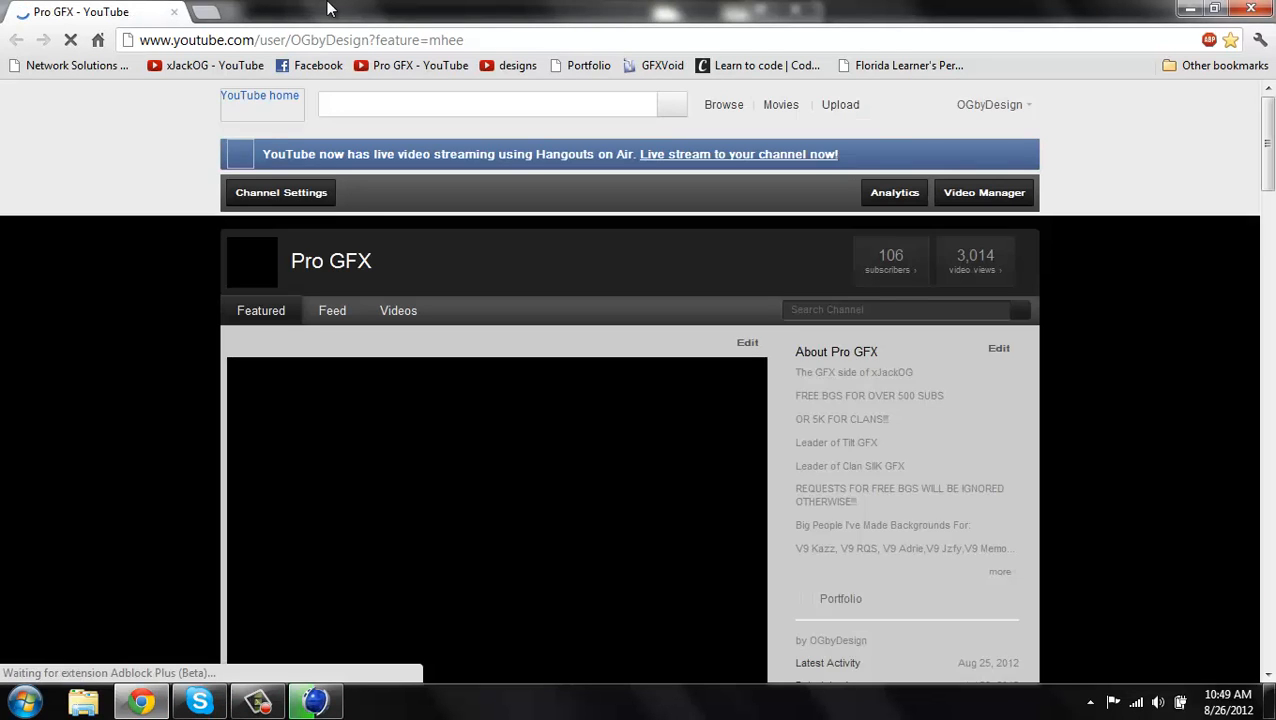
scroll(165, 437, down, 1)
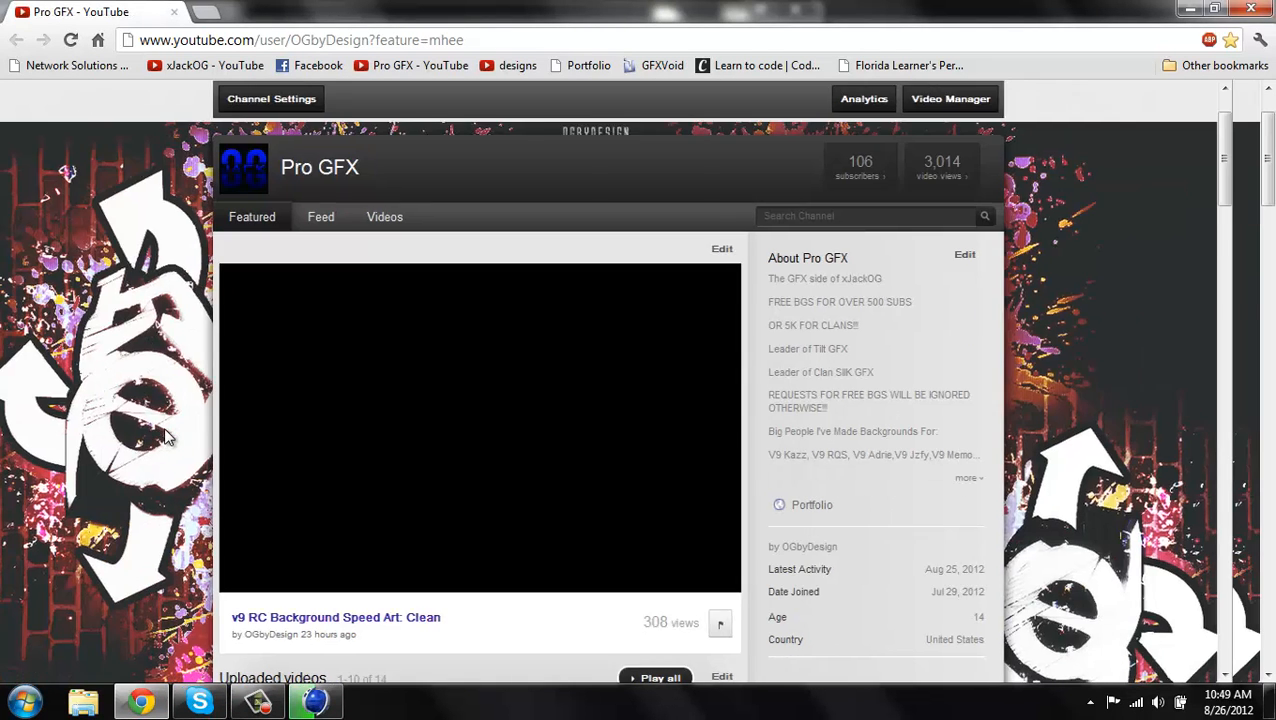
scroll(165, 437, down, 8)
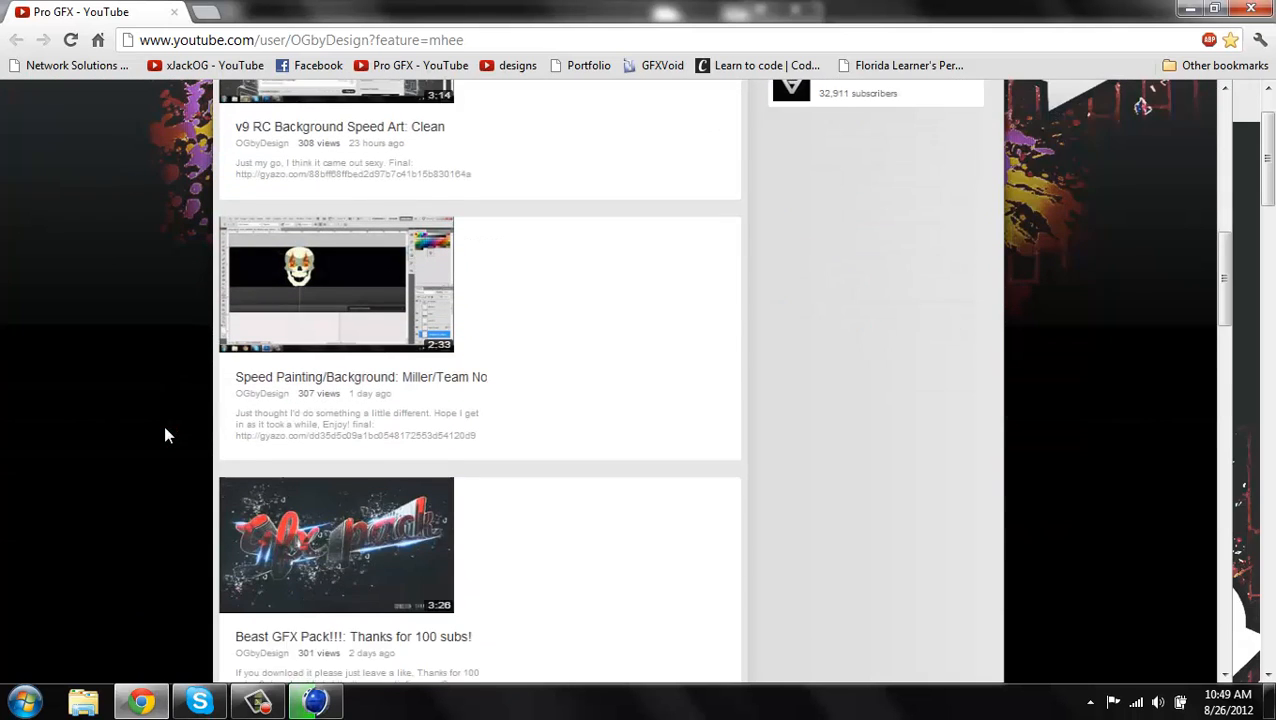
scroll(165, 435, down, 1)
click(452, 429)
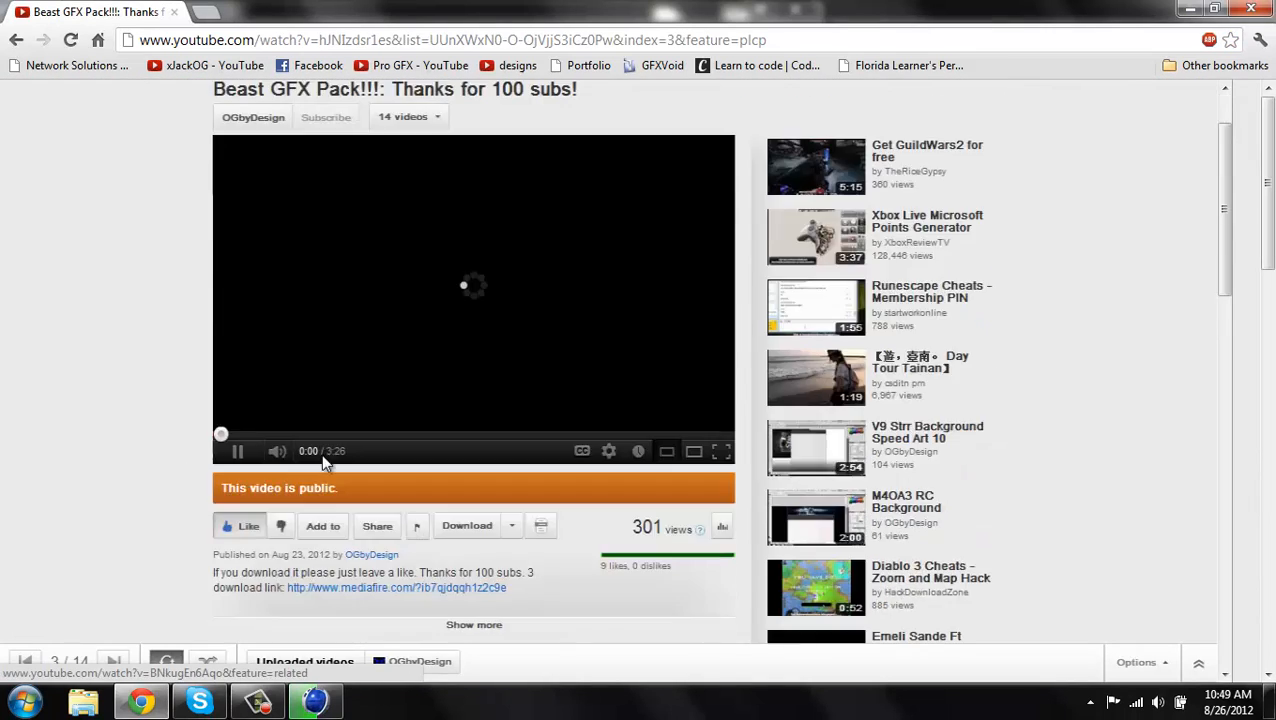
Mute the GFX pack video and set its playback quality to 480p
click(278, 452)
scroll(716, 505, down, 1)
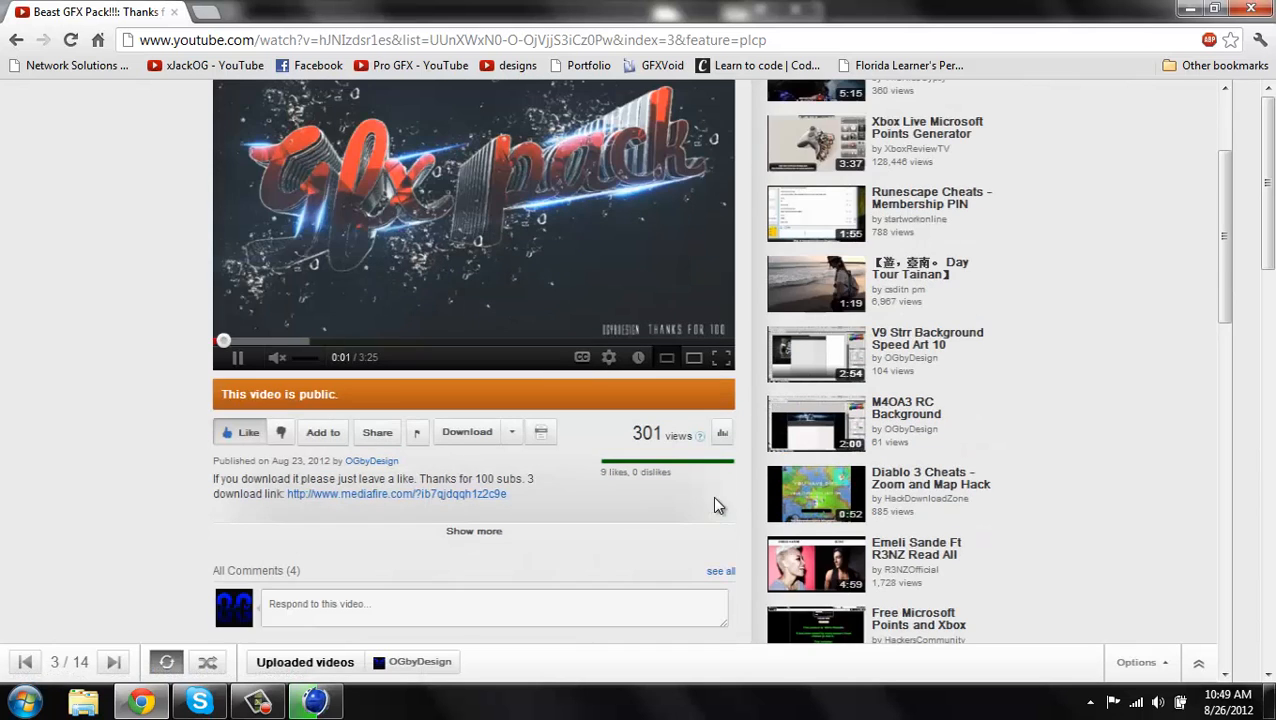
scroll(403, 201, up, 2)
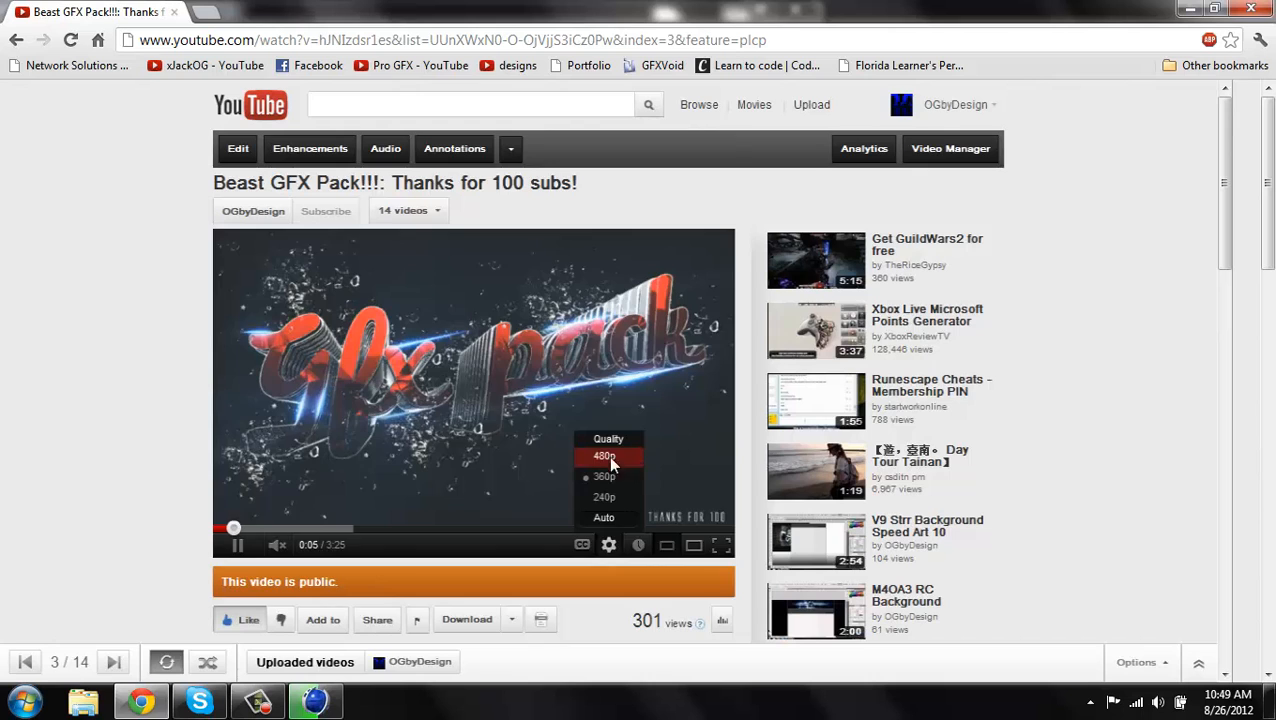
click(606, 457)
Expand the video description, view the linked MediaFire download page for the GFX pack, and close that page
scroll(319, 421, down, 3)
click(473, 438)
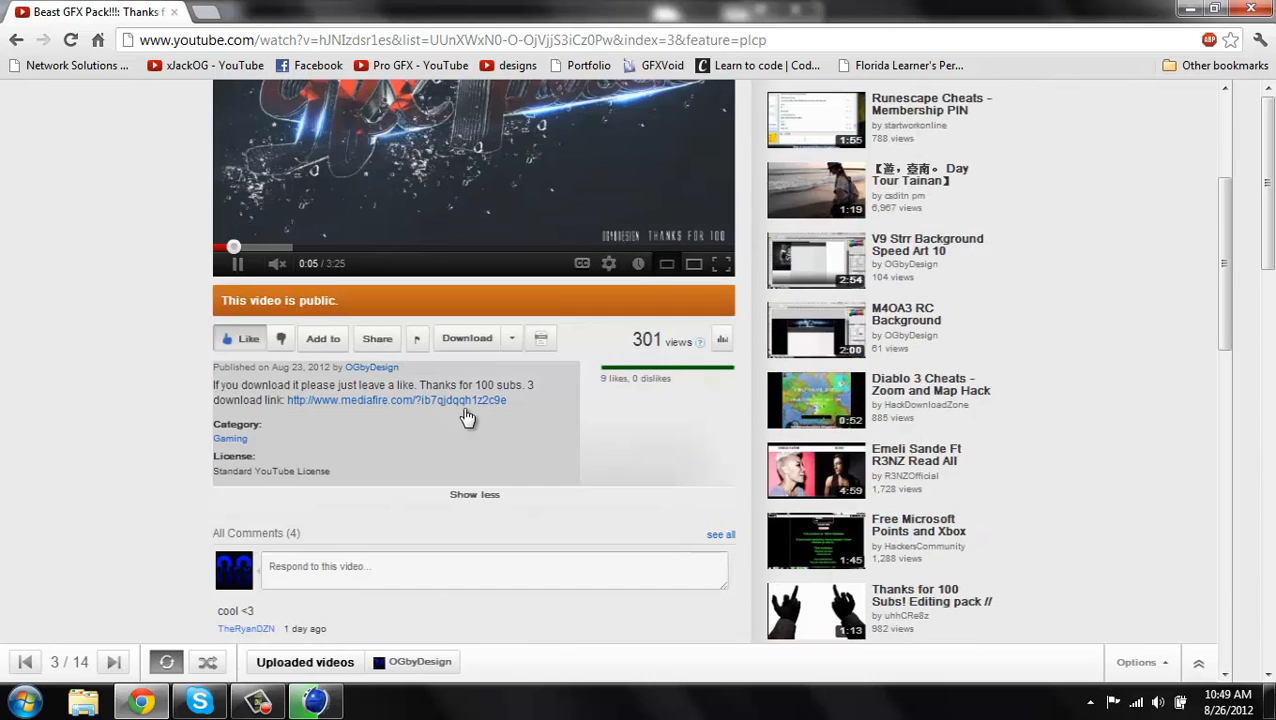
click(464, 410)
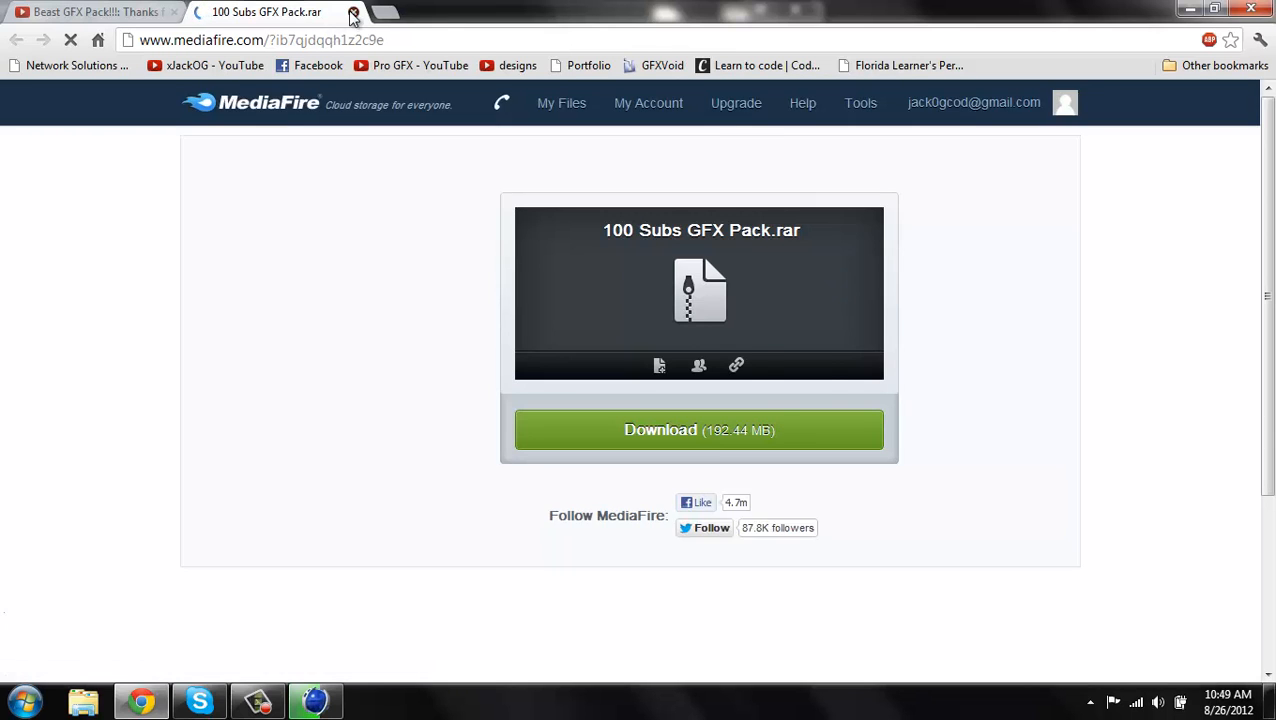
click(353, 15)
scroll(215, 385, down, 3)
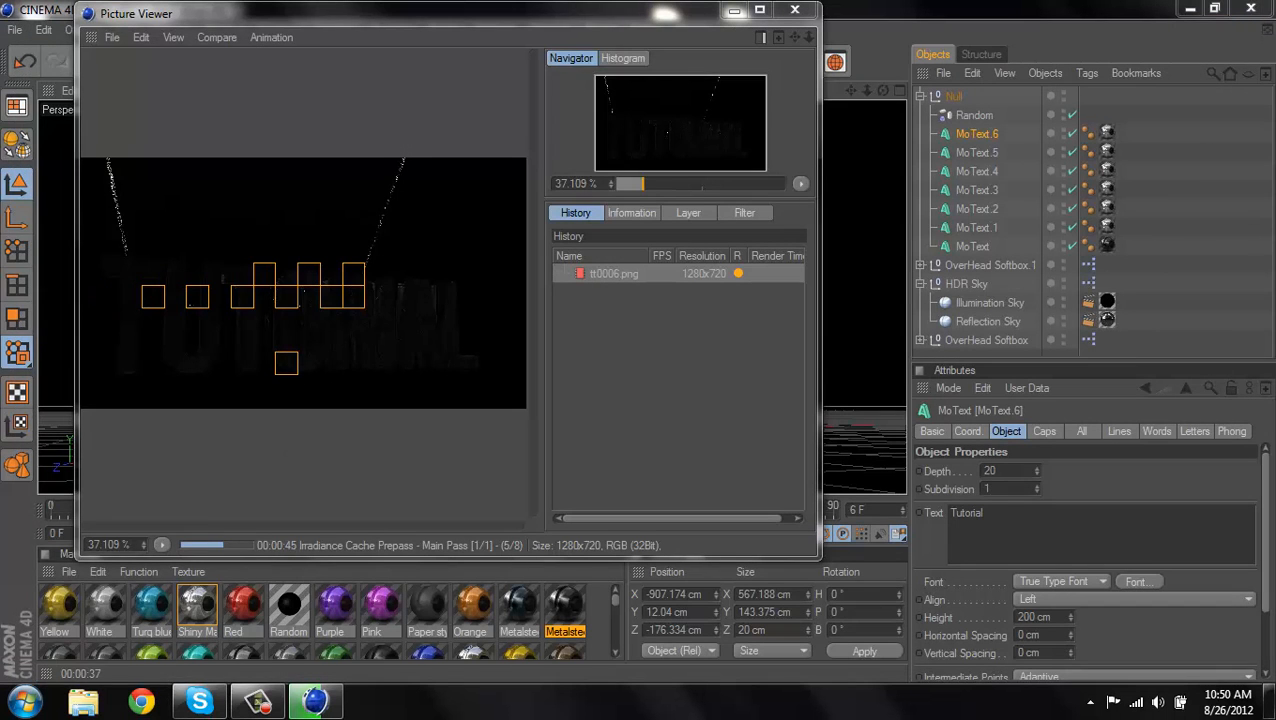
Open the Documents library in Windows Explorer and widen the file list by narrowing the preview area
key(super)
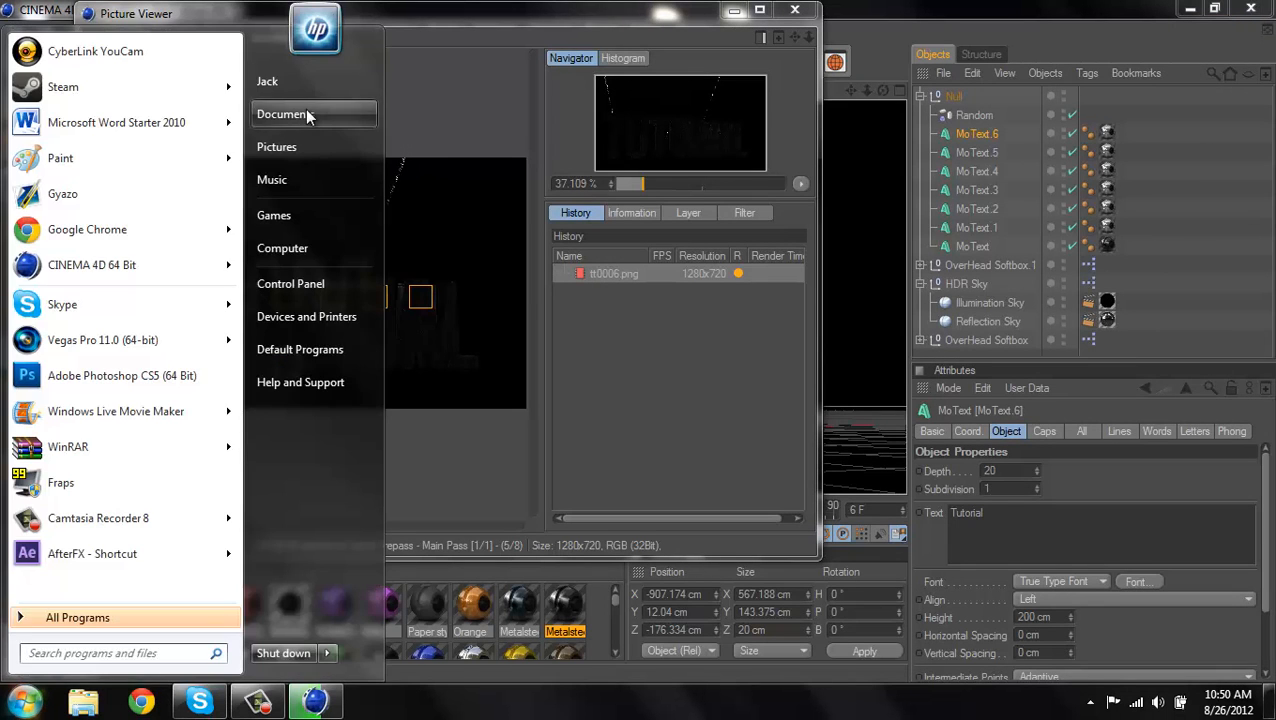
click(285, 114)
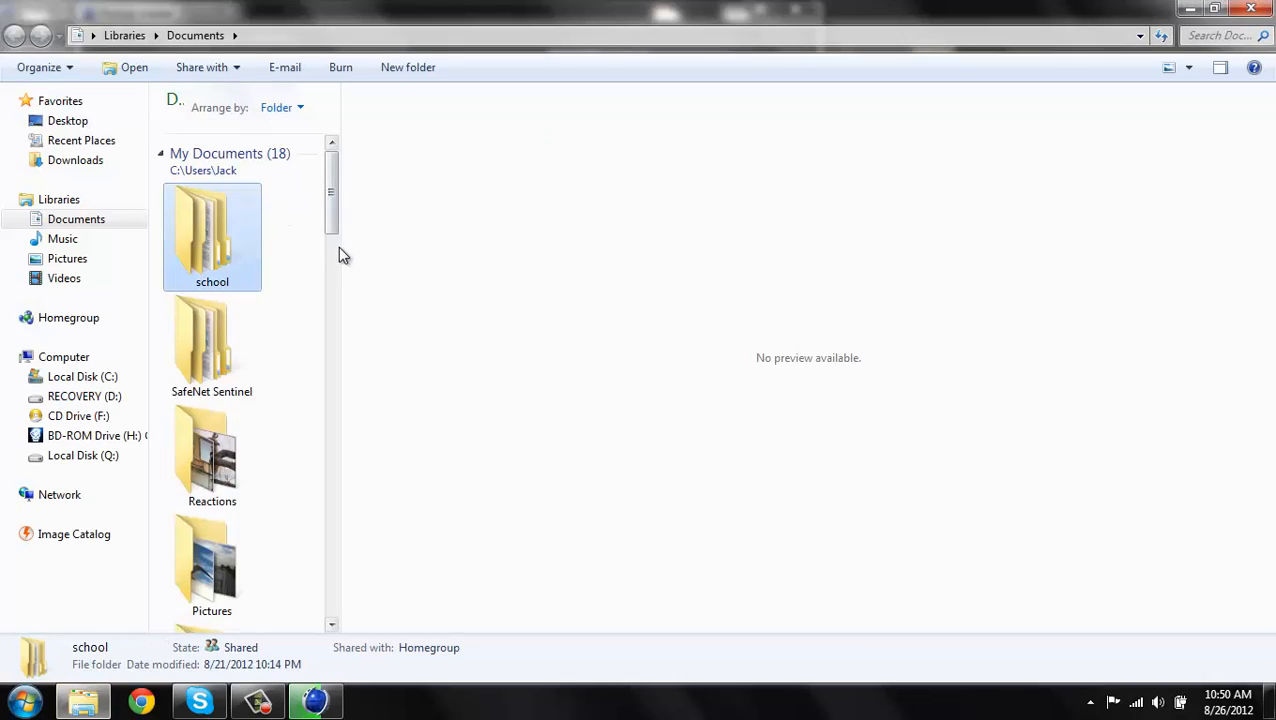
drag(462, 5, 622, 1)
drag(342, 245, 1210, 308)
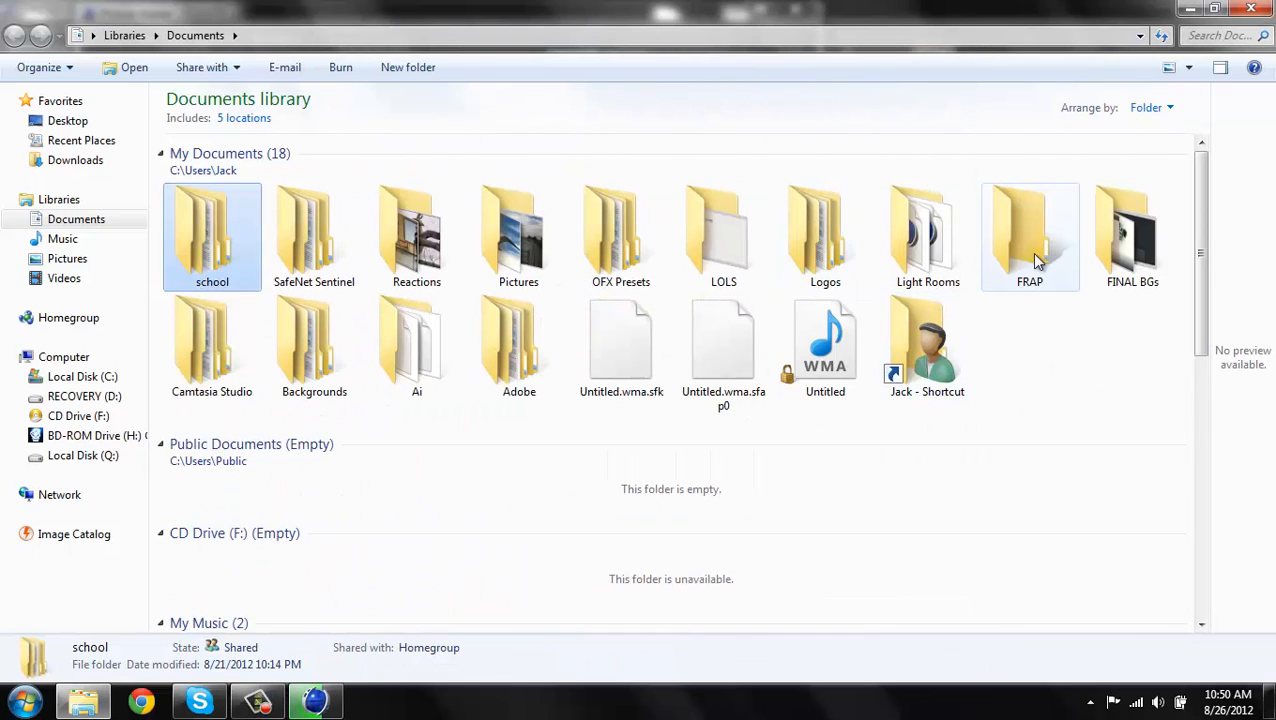
Delete the SafeNet Sentinel folder from My Documents
click(291, 243)
key(Delete)
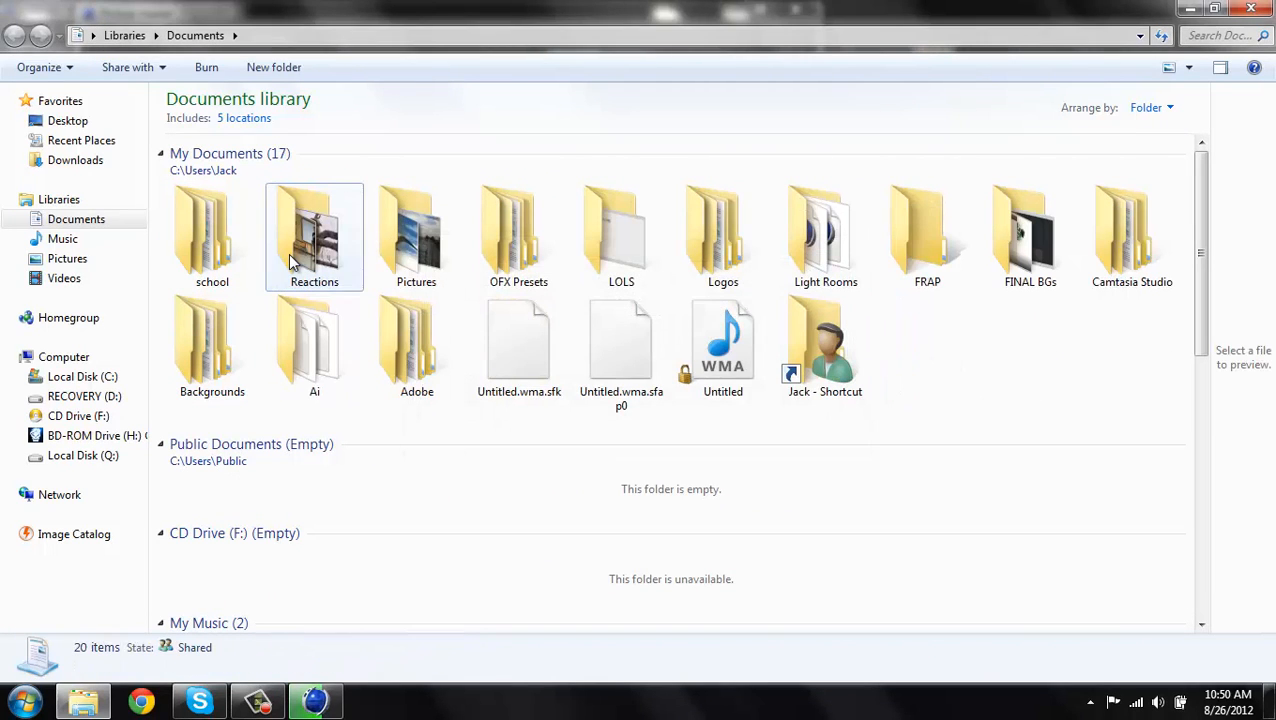
Open the Light Rooms folder in My Documents and look through its Cinema 4D scene files
click(400, 240)
click(720, 245)
click(925, 245)
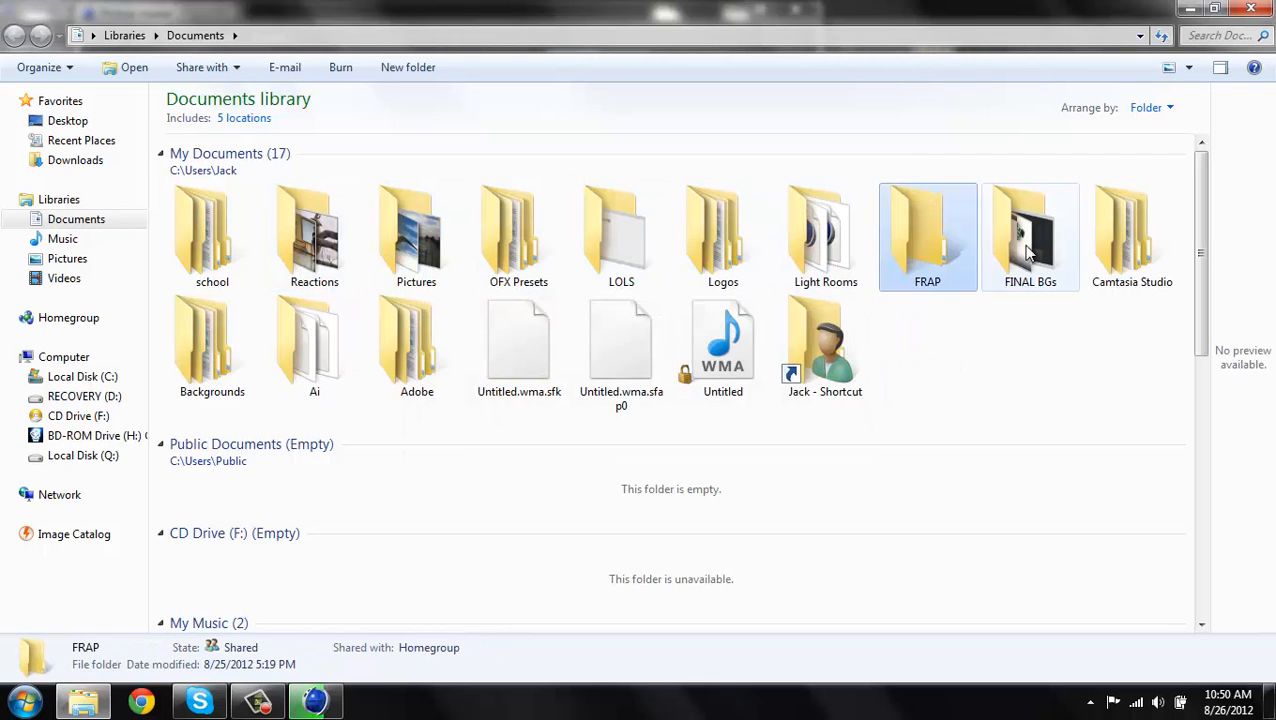
click(848, 258)
double_click(845, 248)
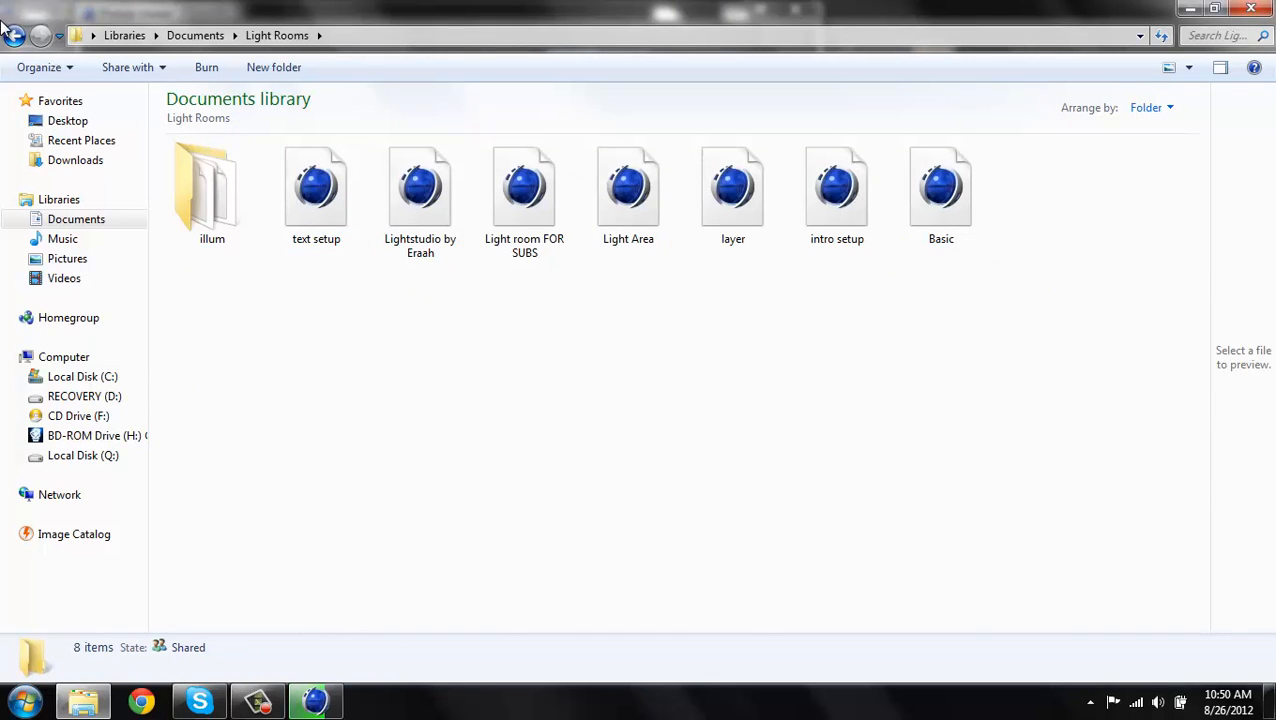
click(185, 175)
click(628, 190)
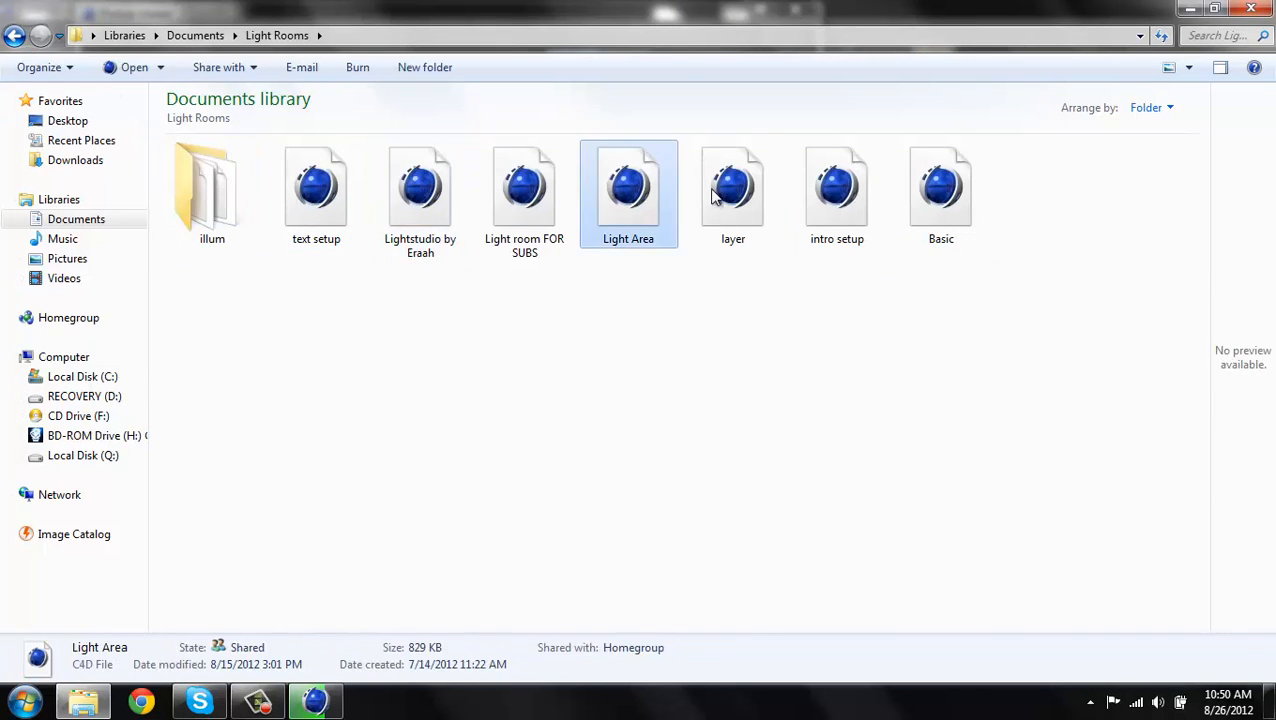
click(837, 190)
click(1099, 231)
click(730, 167)
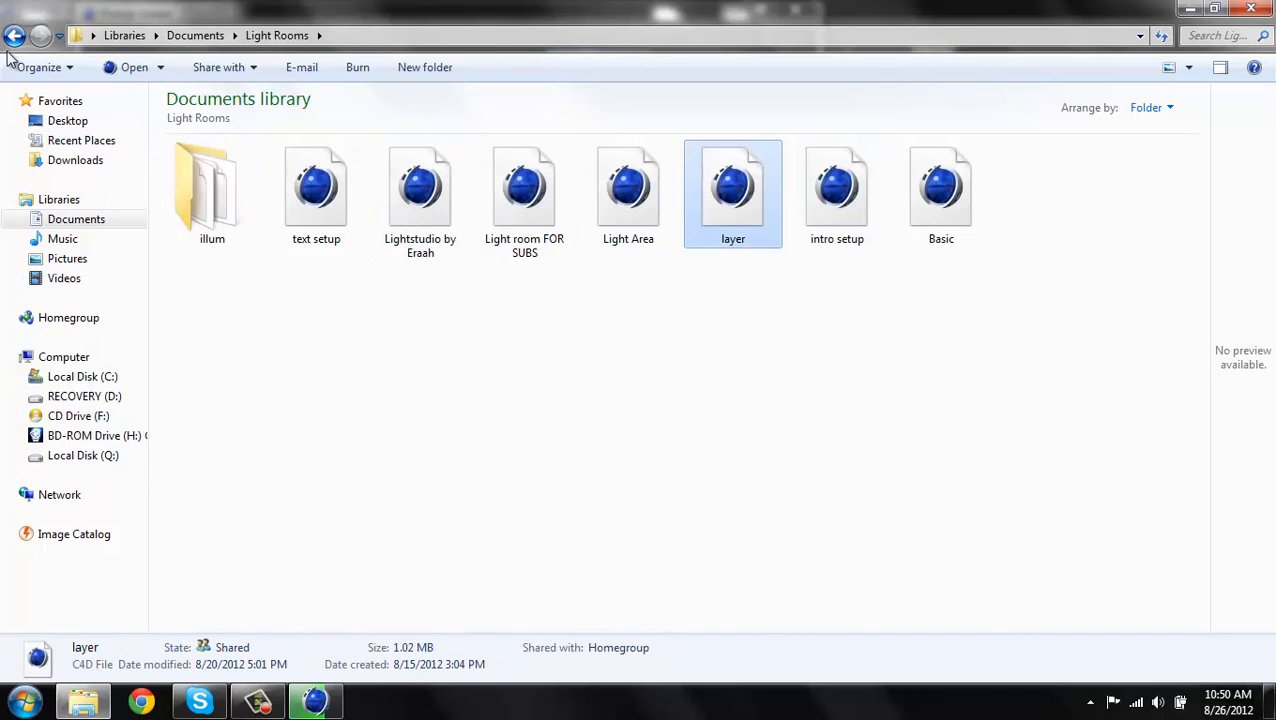
Return to the Documents library and open the Backgrounds folder
click(14, 36)
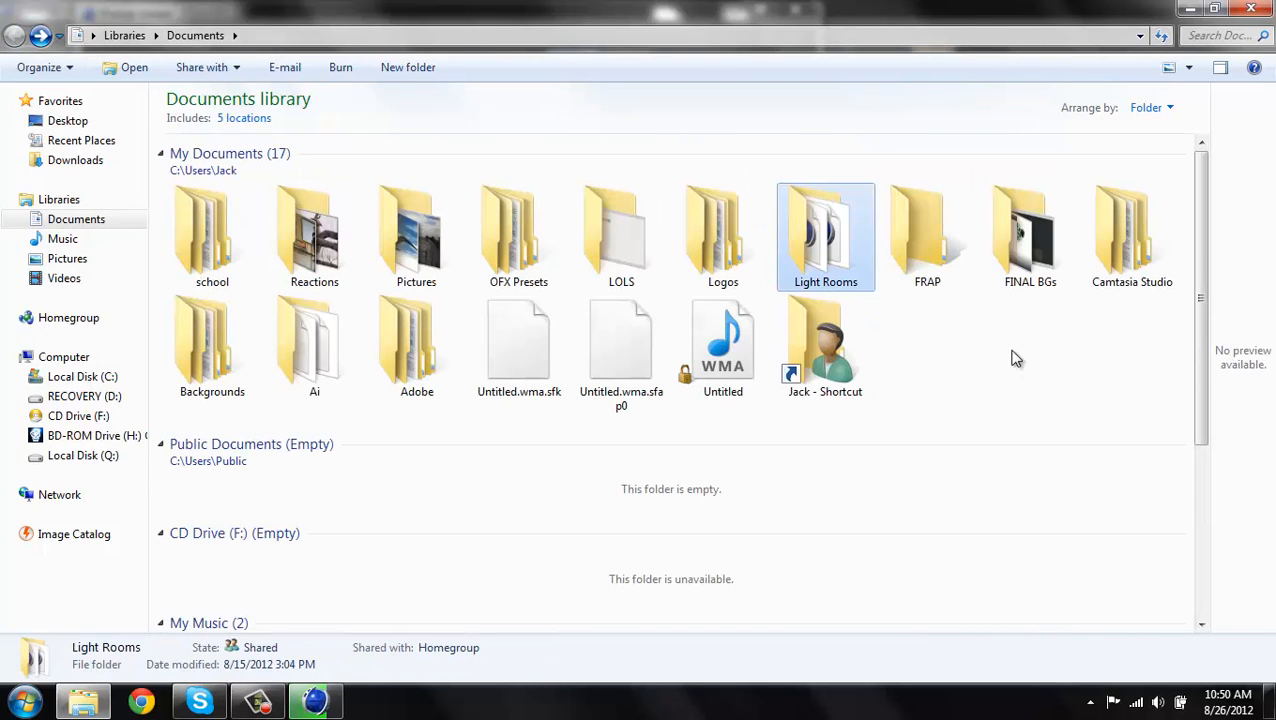
double_click(241, 350)
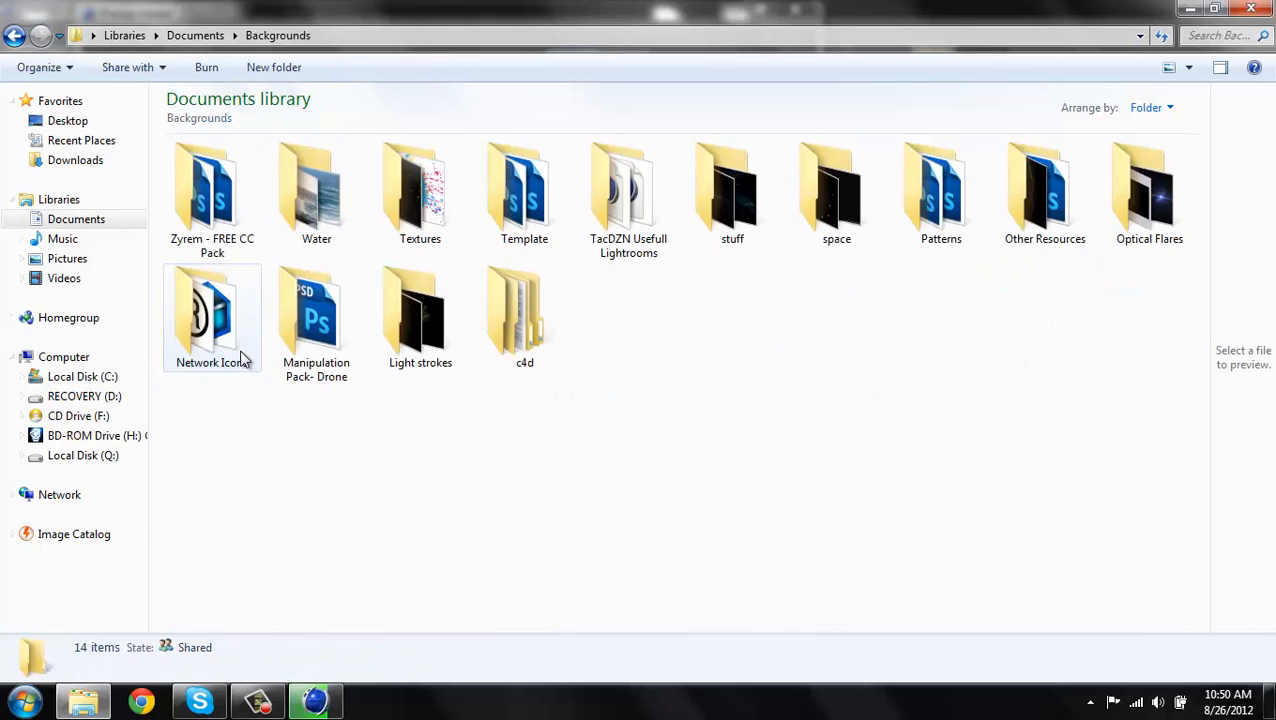
Look through the contents of the Zyrem - FREE CC Pack and Water folders inside Backgrounds
click(256, 213)
drag(695, 505, 179, 175)
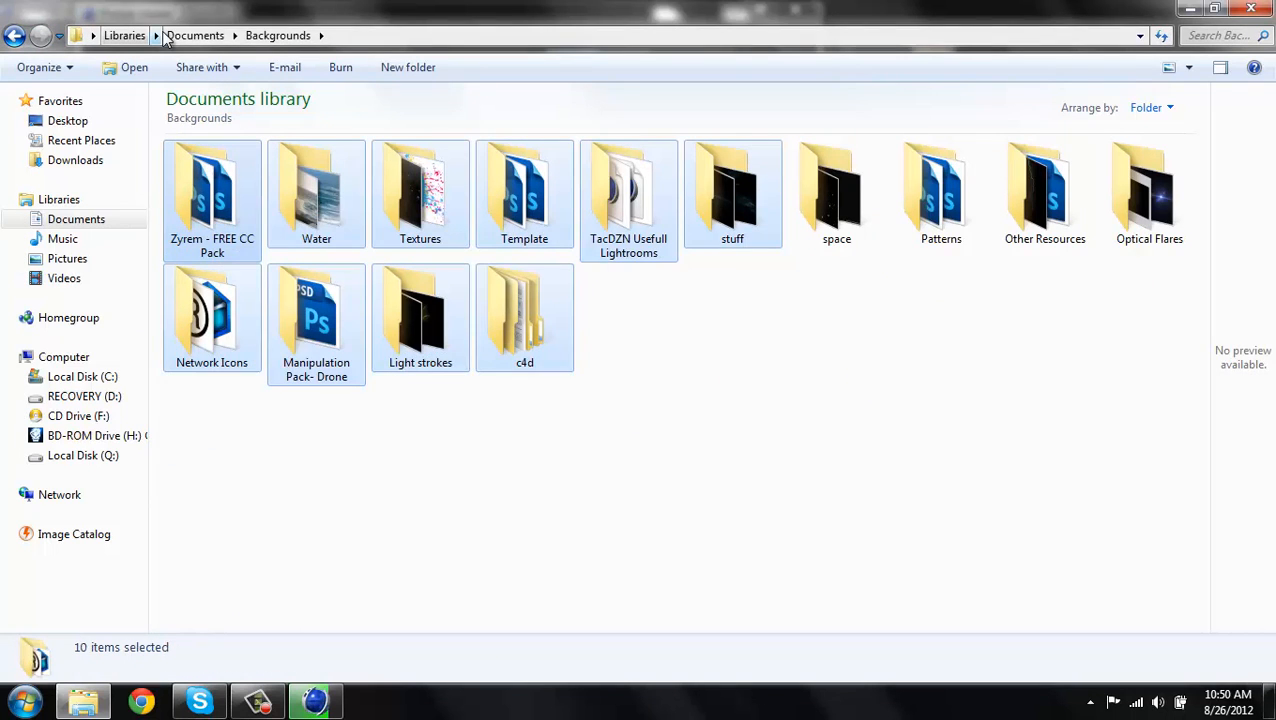
double_click(179, 175)
click(179, 175)
click(14, 36)
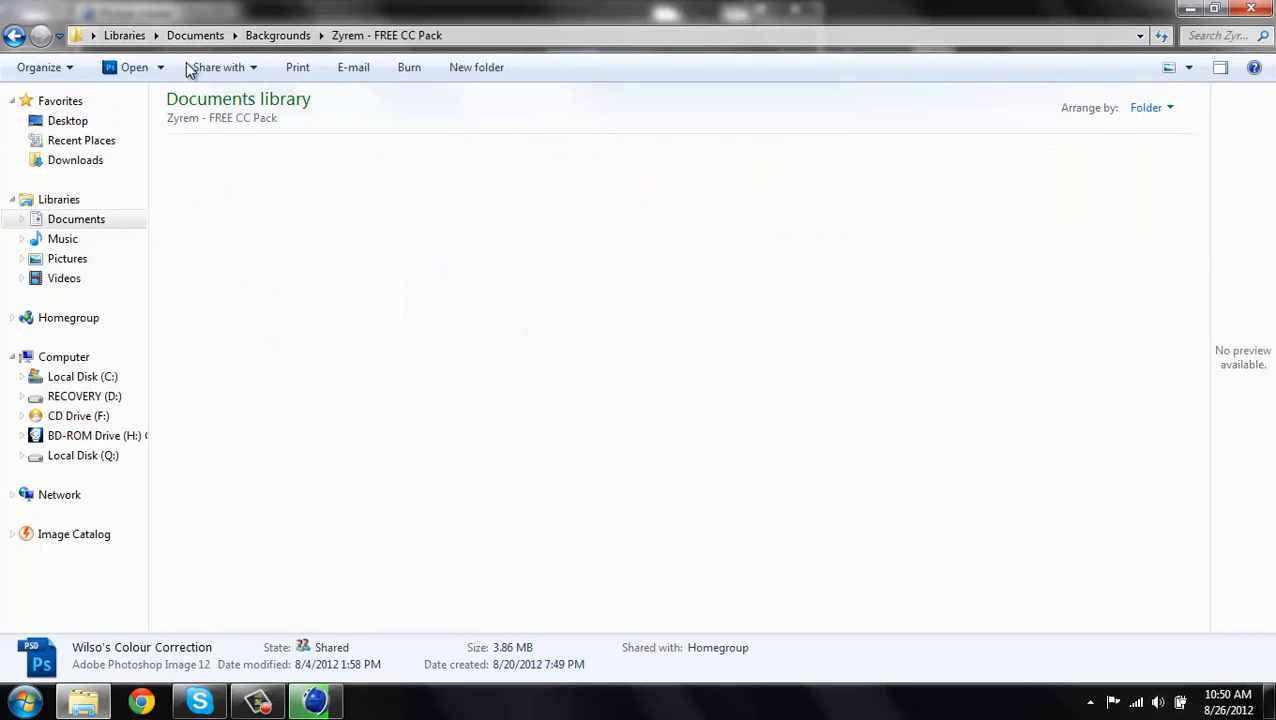
click(430, 165)
double_click(335, 175)
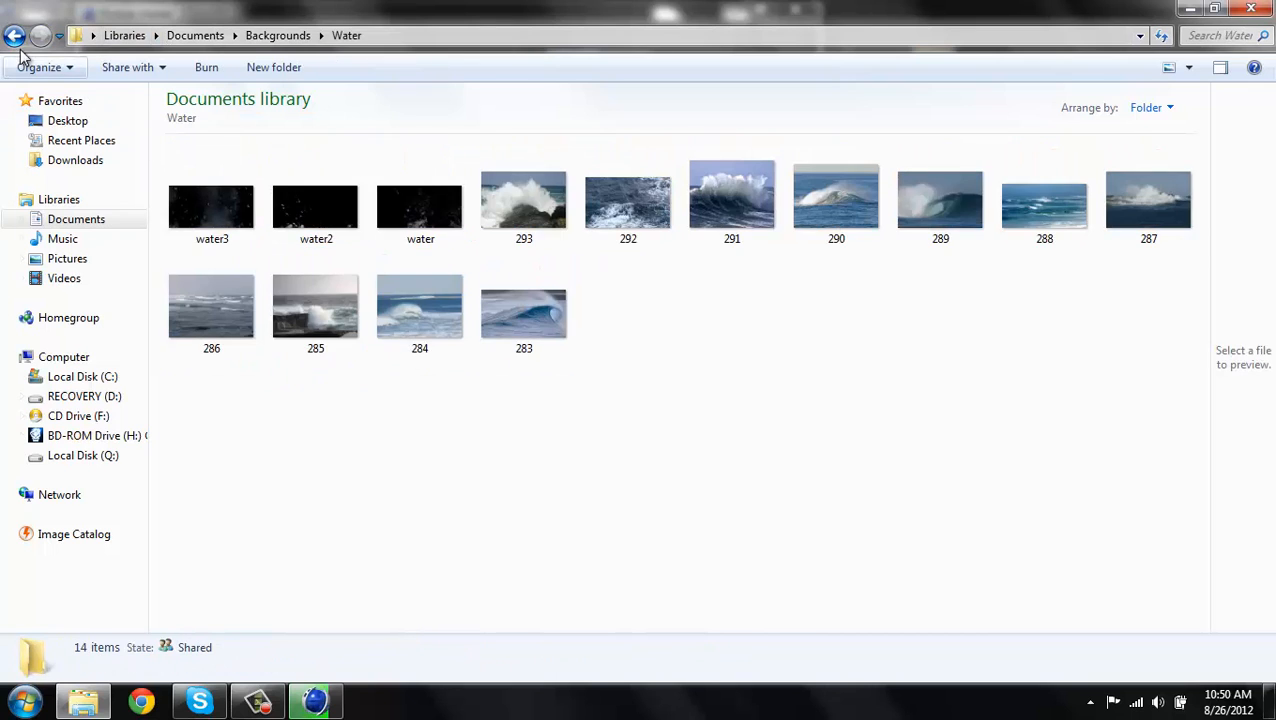
click(17, 38)
Undo a mistaken move of the Textures folder and move the Water folder into the Manipulation Pack- Drone folder
drag(370, 188, 295, 330)
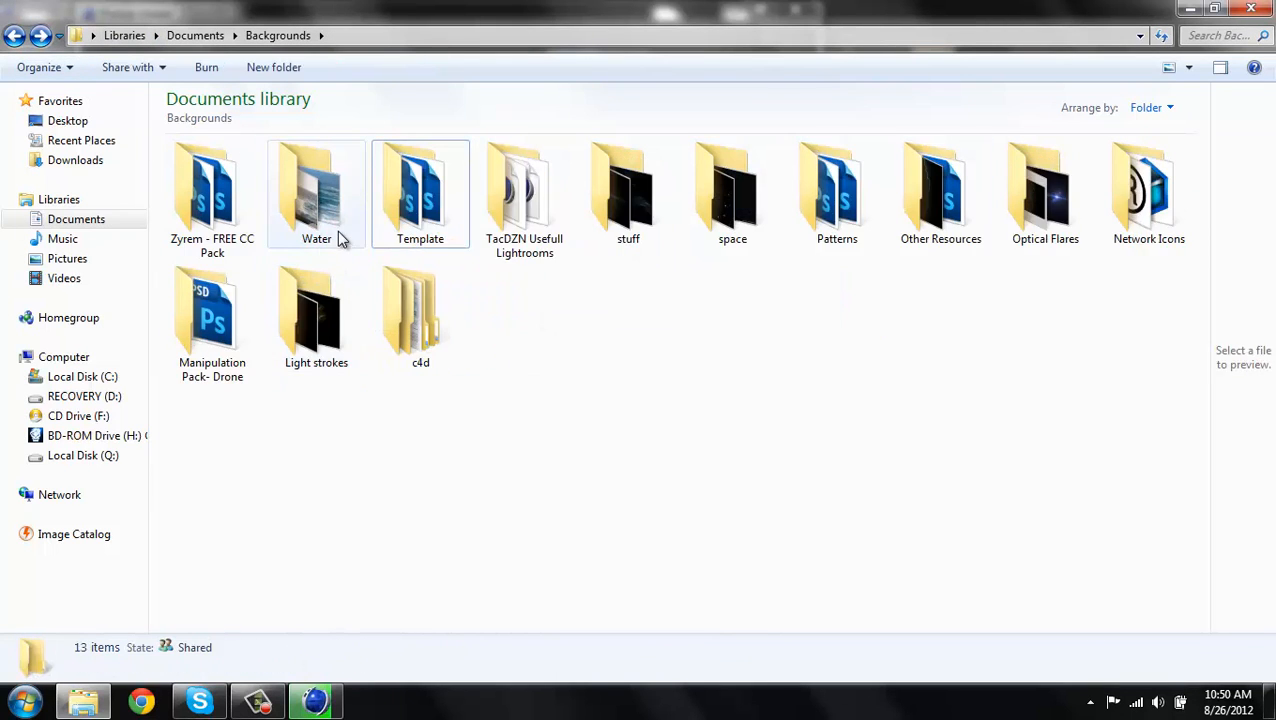
key(ctrl+z)
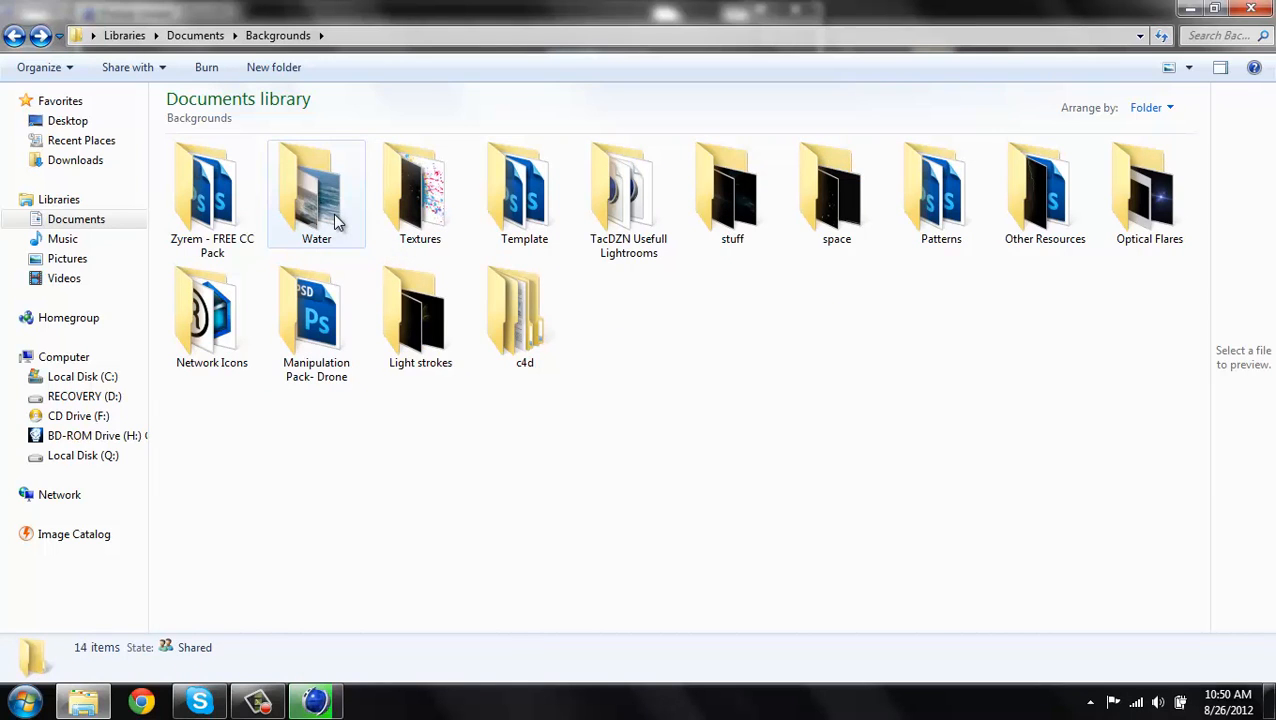
click(337, 247)
drag(337, 247, 300, 340)
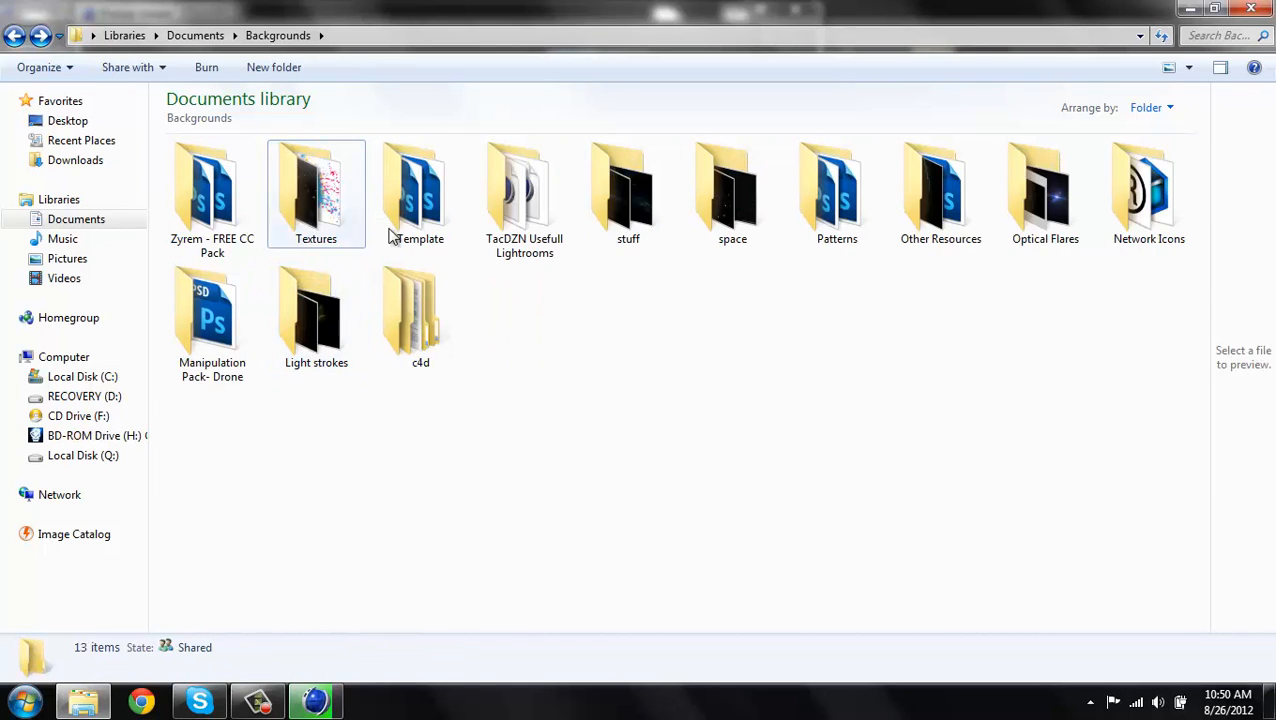
Open the Template folder, look over its Photoshop template files, and return to the Backgrounds folder
click(403, 232)
double_click(403, 232)
drag(562, 438, 316, 226)
click(562, 208)
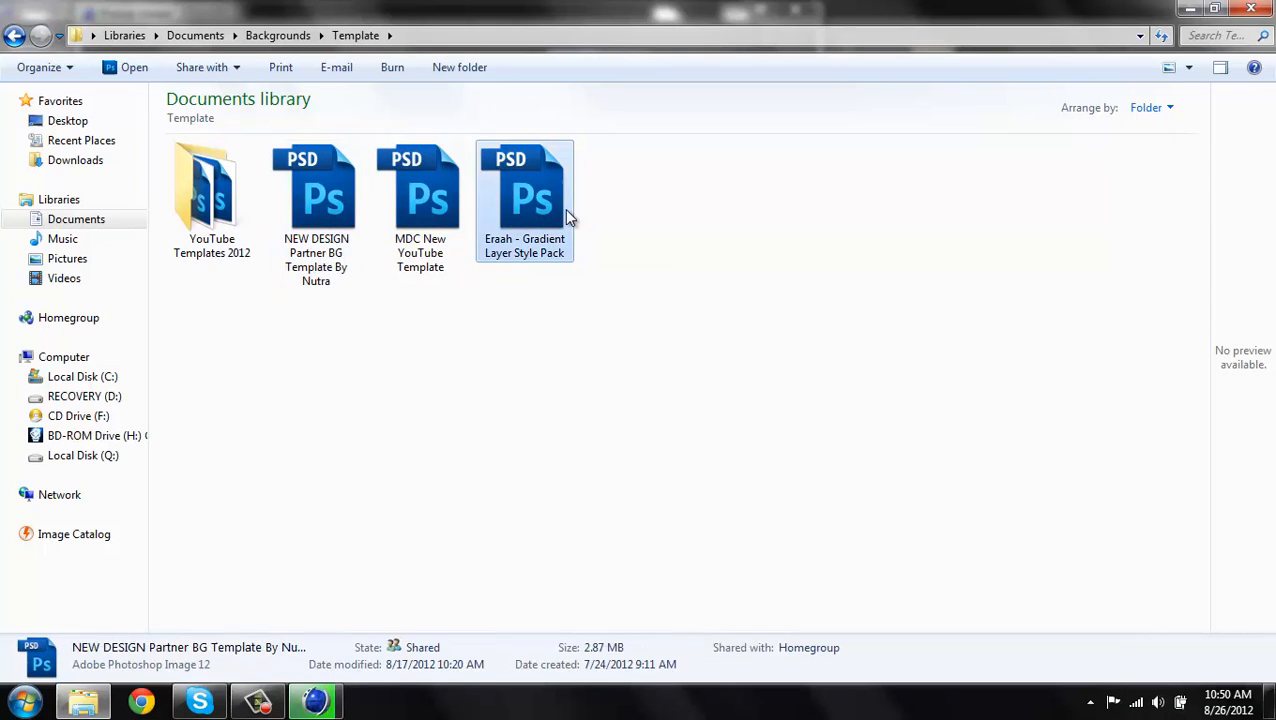
click(14, 36)
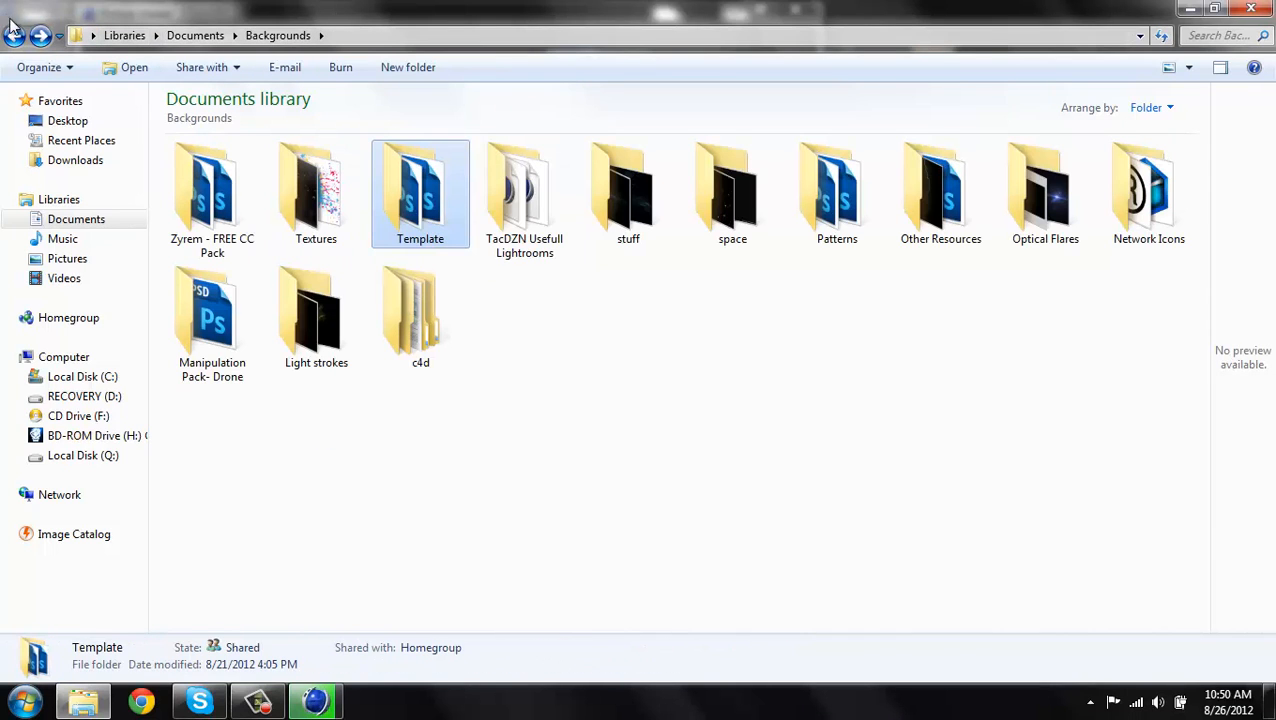
drag(1179, 537, 227, 125)
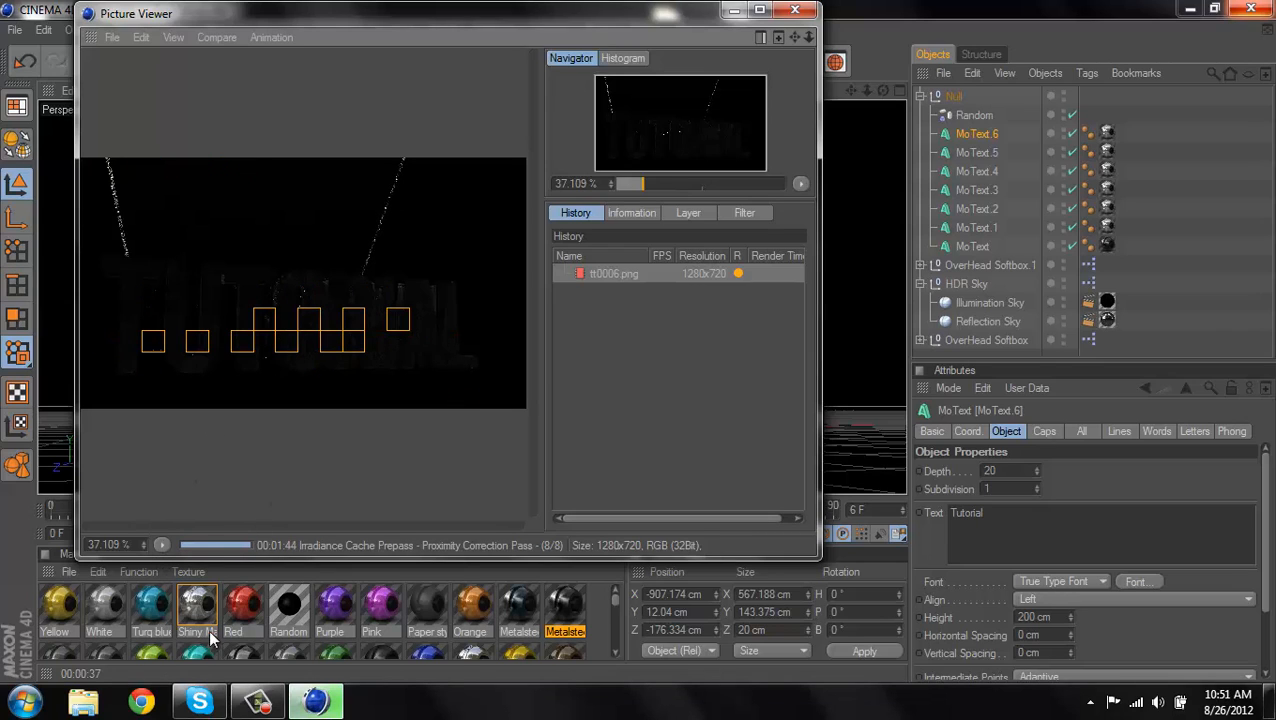
Switch to Chrome, look through the Pro GFX YouTube channel page, and open the GFXVoid bookmark
click(141, 701)
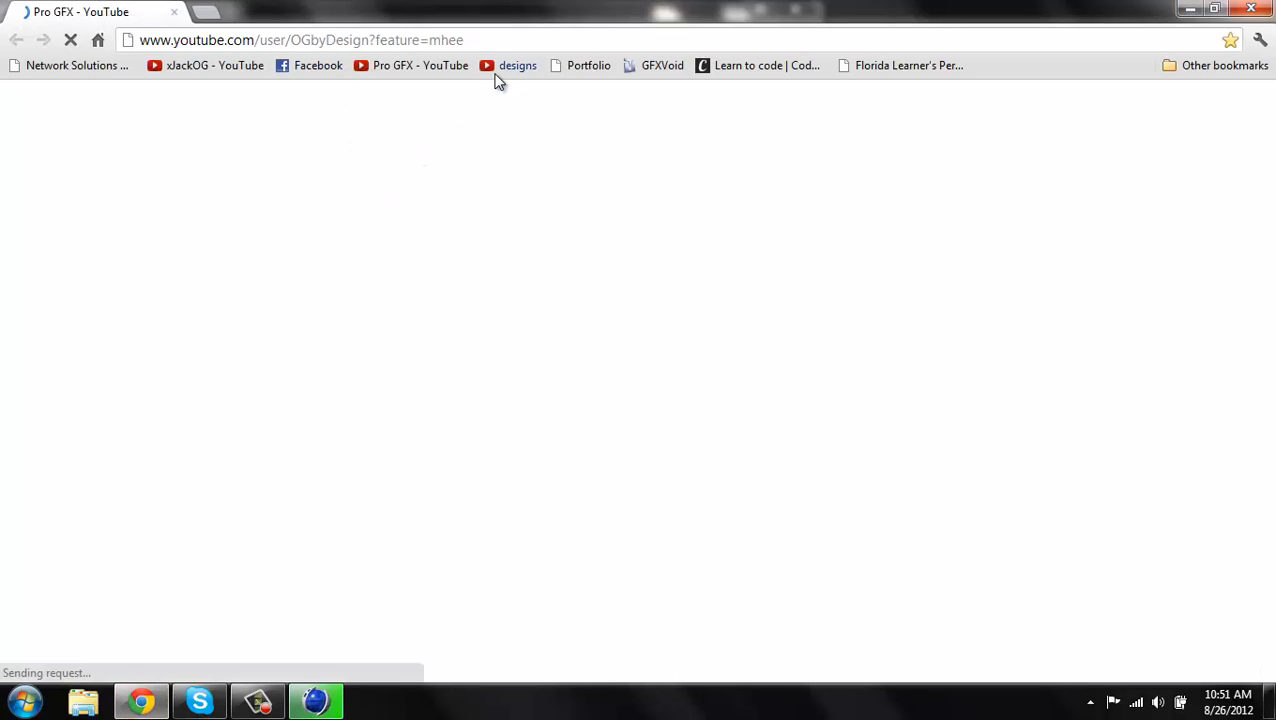
scroll(1160, 230, down, 1)
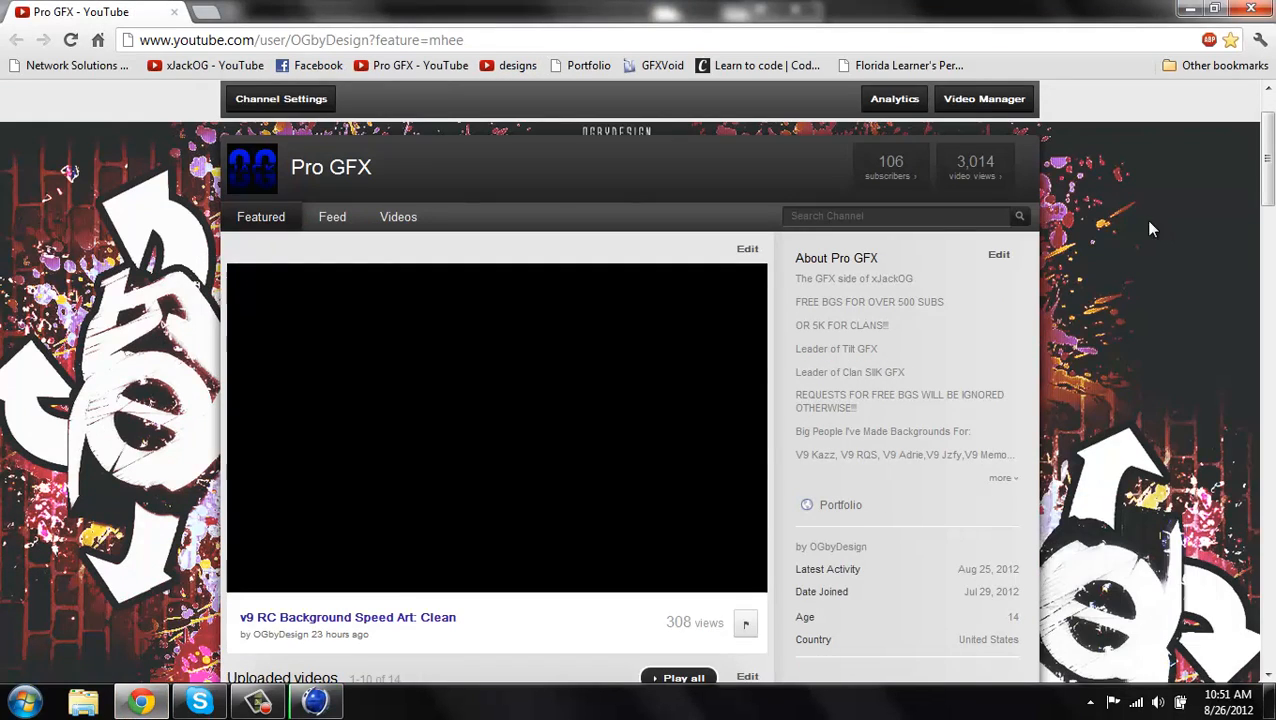
scroll(593, 142, down, 3)
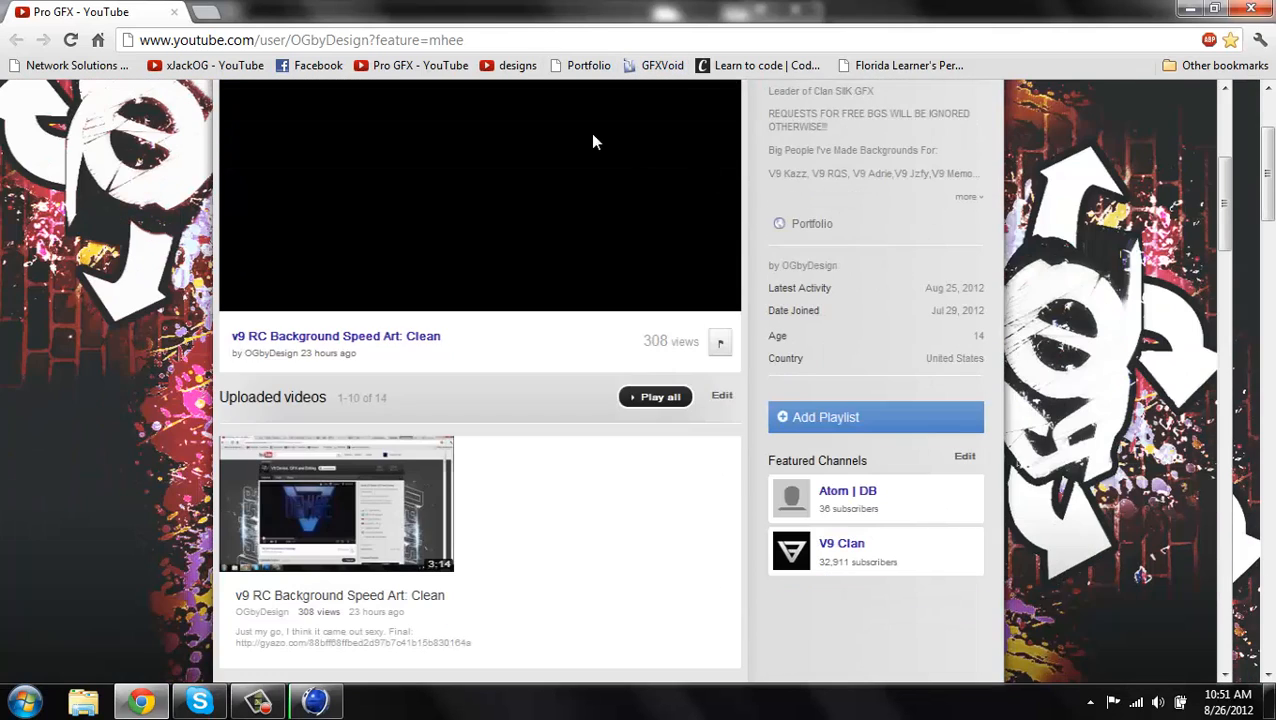
click(674, 64)
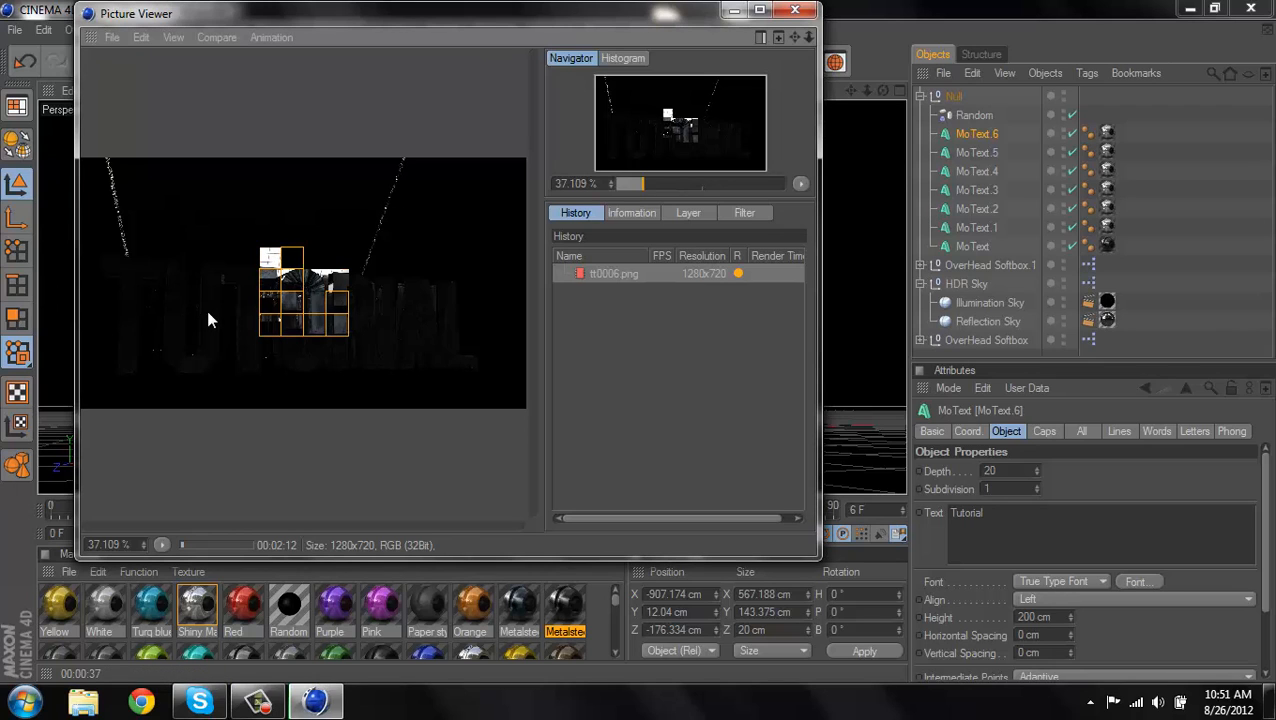
Examine the center of the in-progress Tutorial render up close in the Cinema 4D Picture Viewer
scroll(315, 311, up, 1)
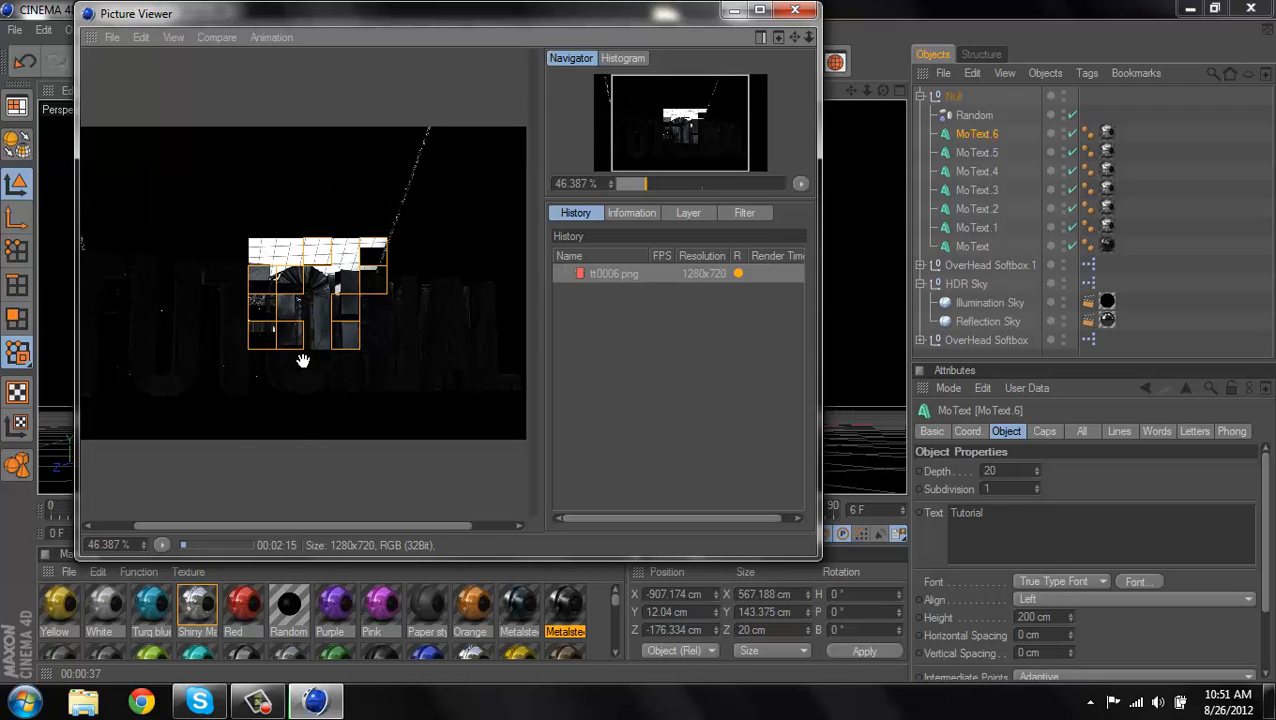
scroll(407, 313, up, 1)
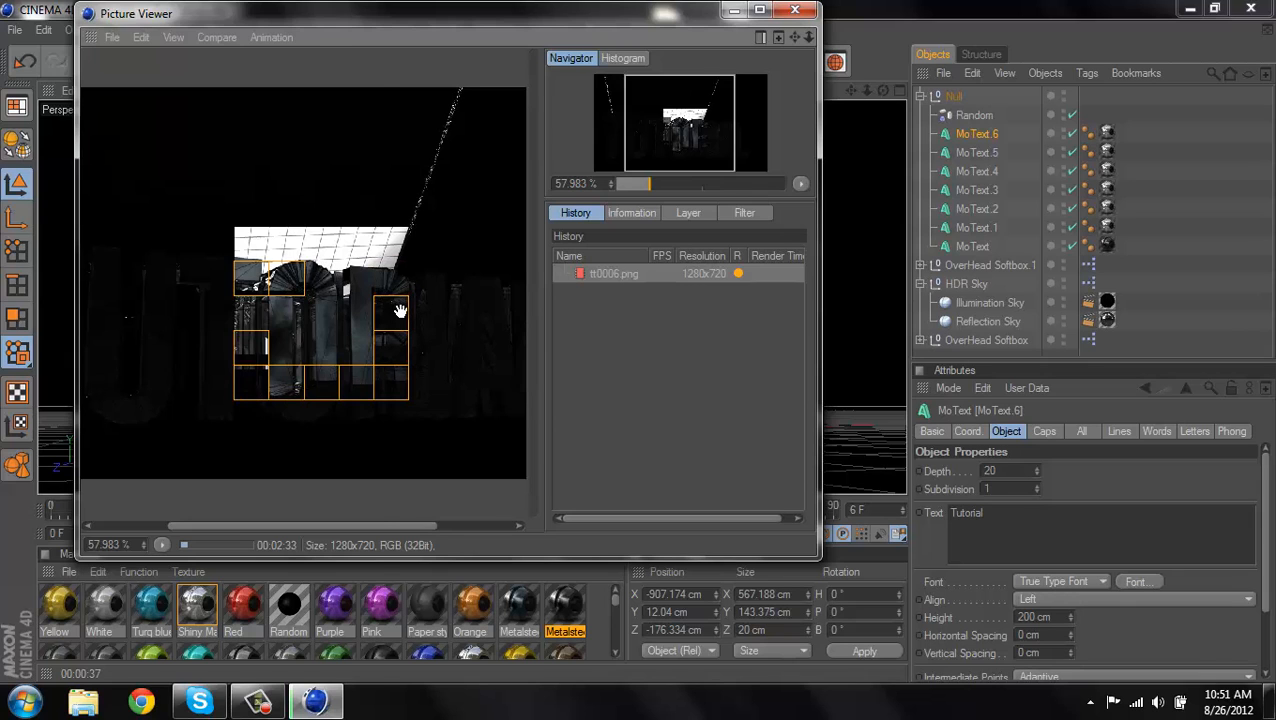
key(super)
key(super)
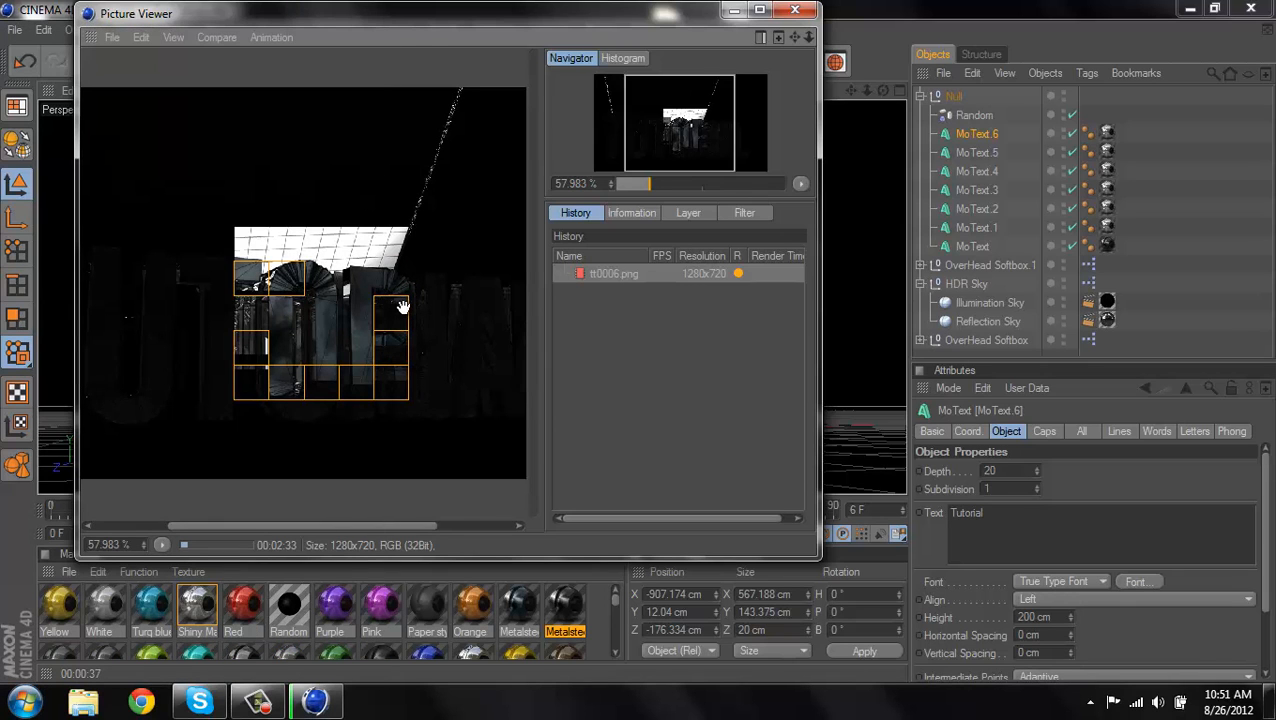
scroll(401, 306, down, 2)
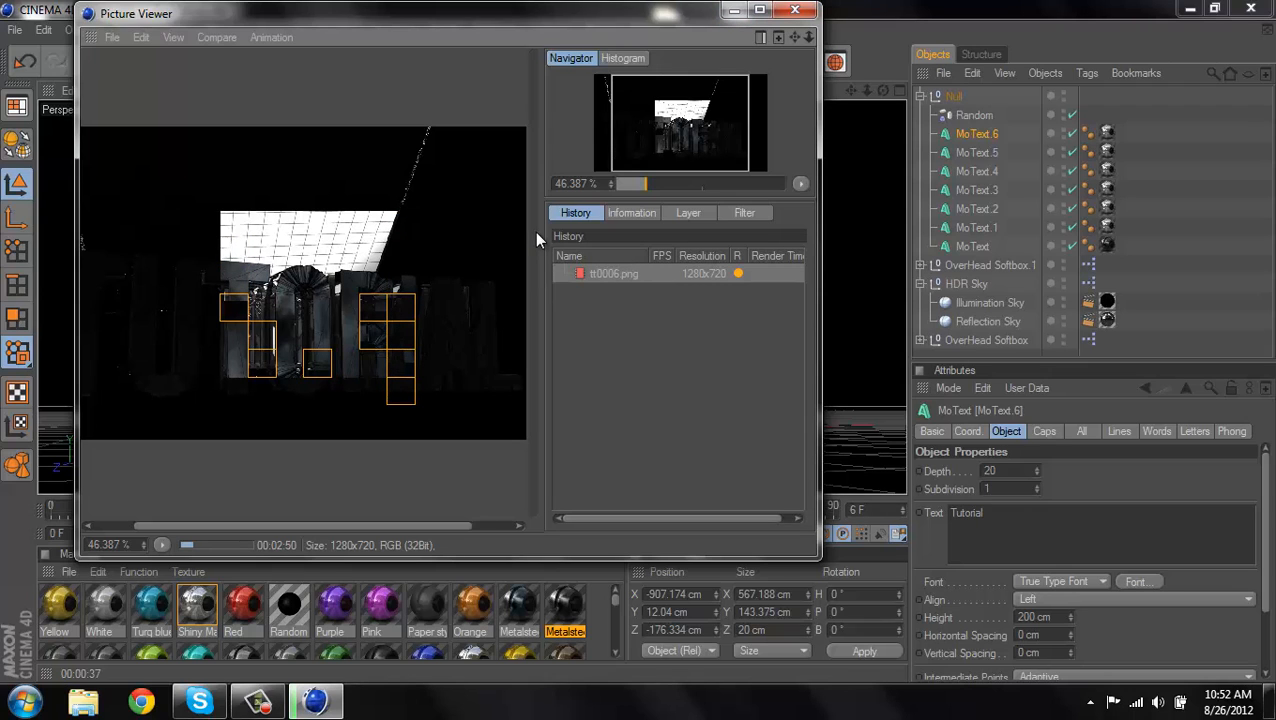
mouse_move(283, 712)
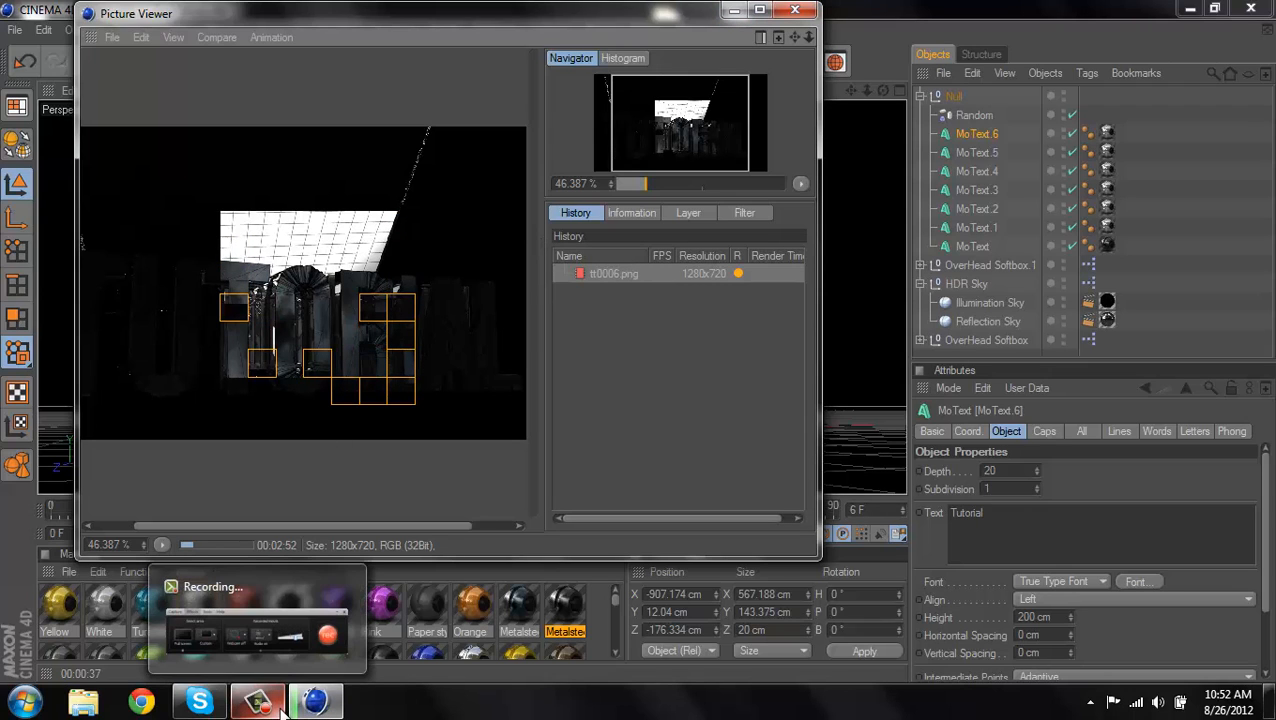
click(197, 701)
click(1019, 9)
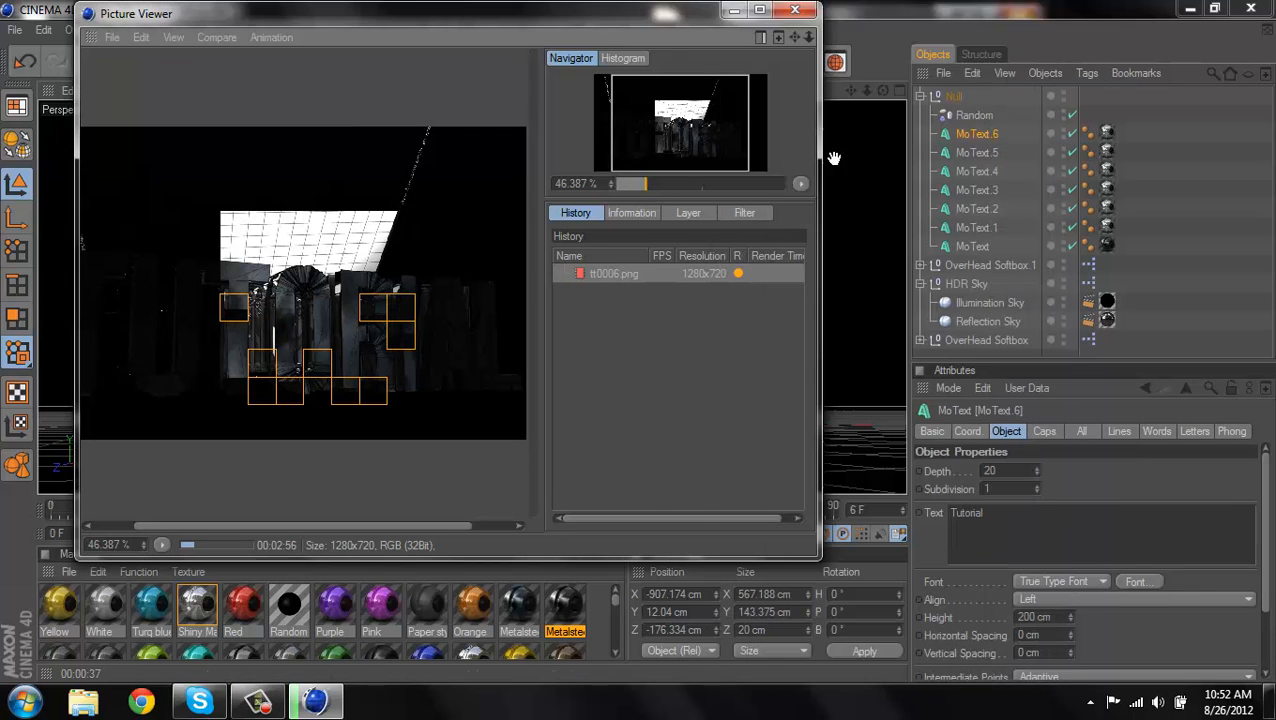
click(257, 701)
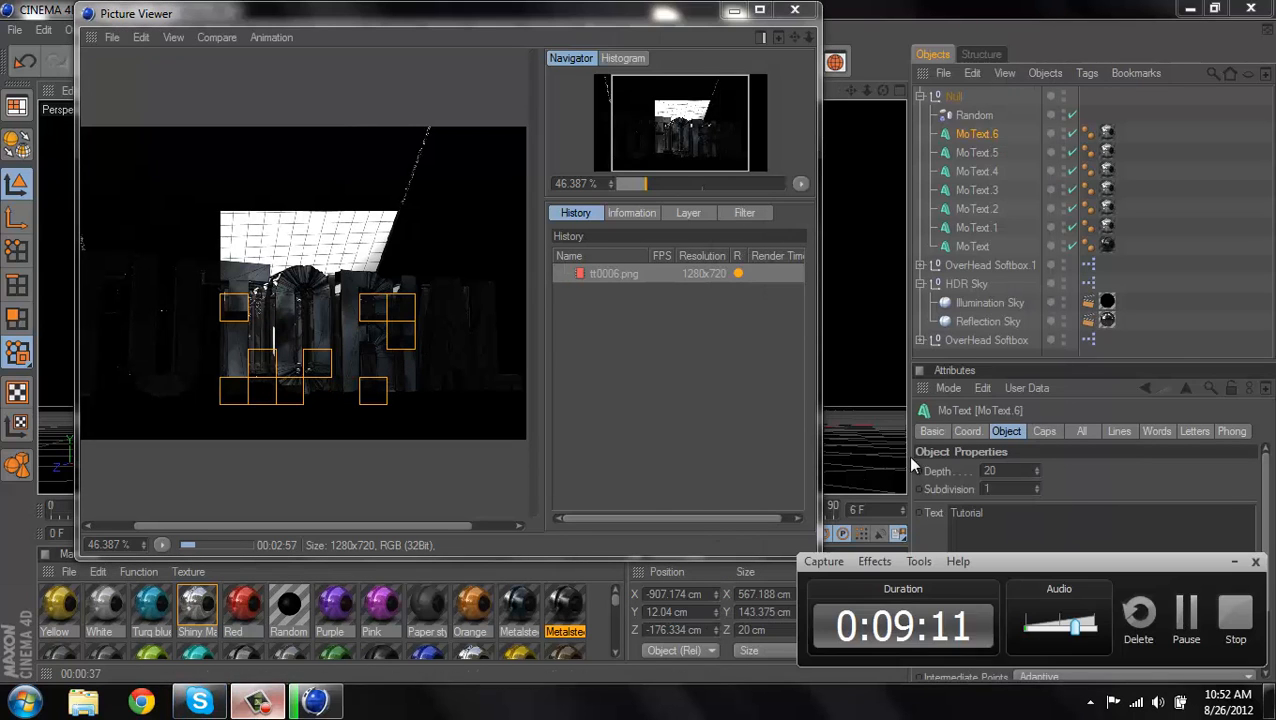
click(1185, 615)
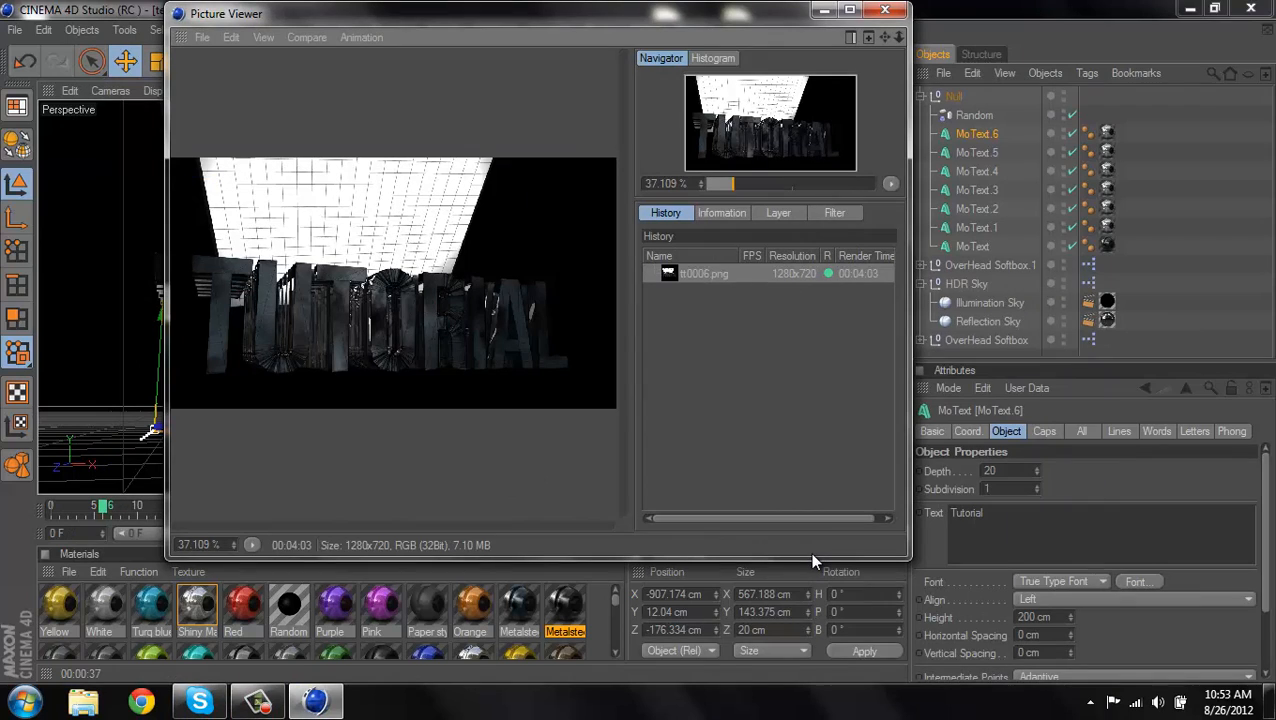
Close the Picture Viewer with the finished render and exit Cinema 4D
click(885, 11)
click(1250, 9)
click(659, 421)
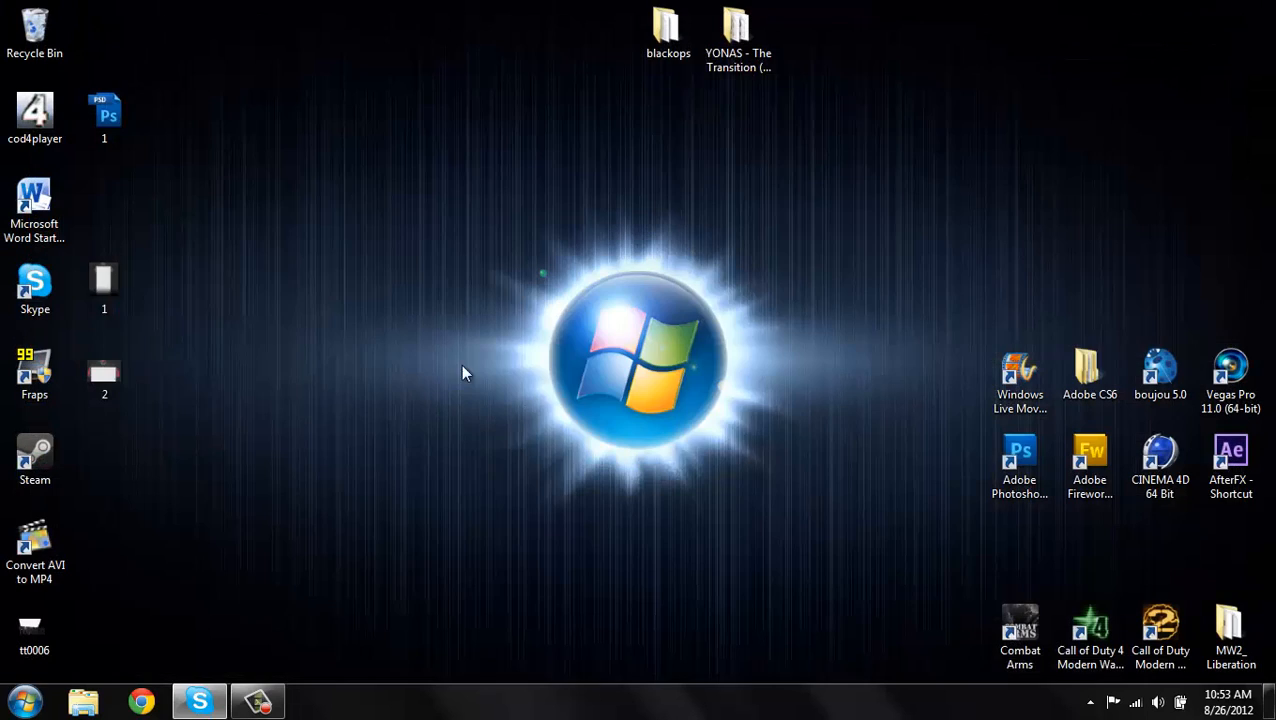
Open the tt0006 render from the desktop in Fireworks and examine the 3D Tutorial text from top to bottom
click(112, 118)
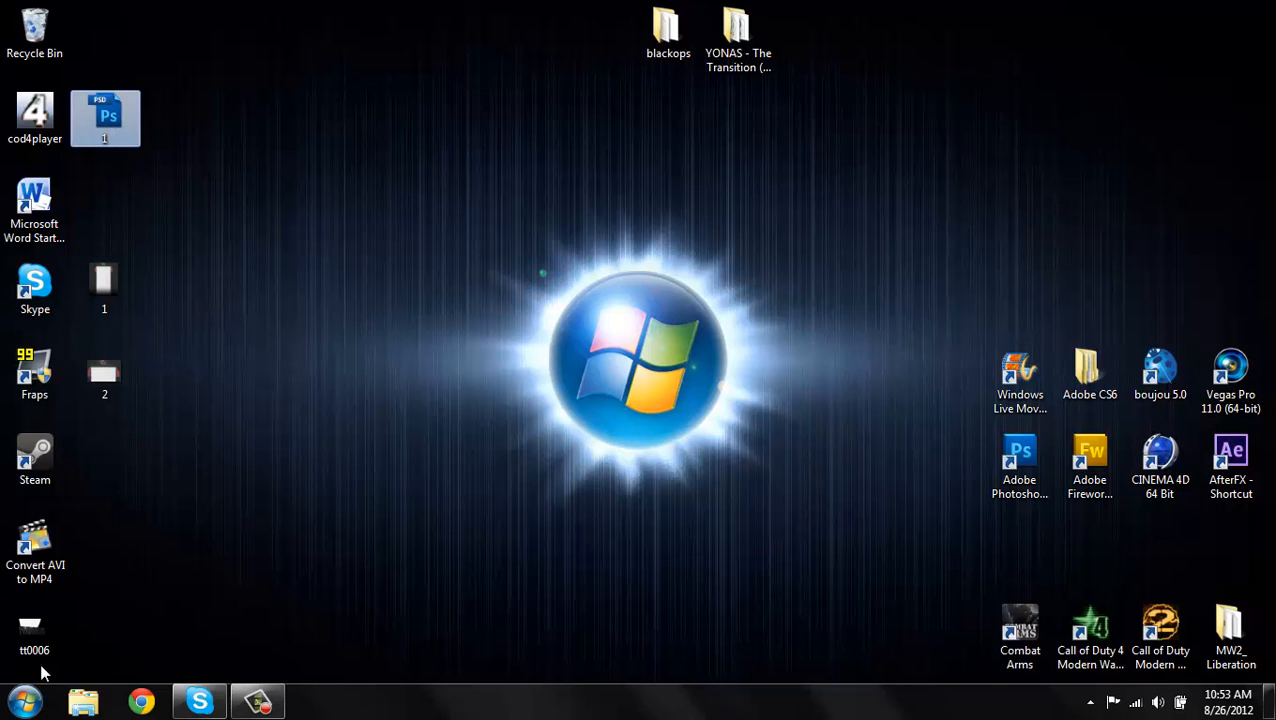
double_click(40, 630)
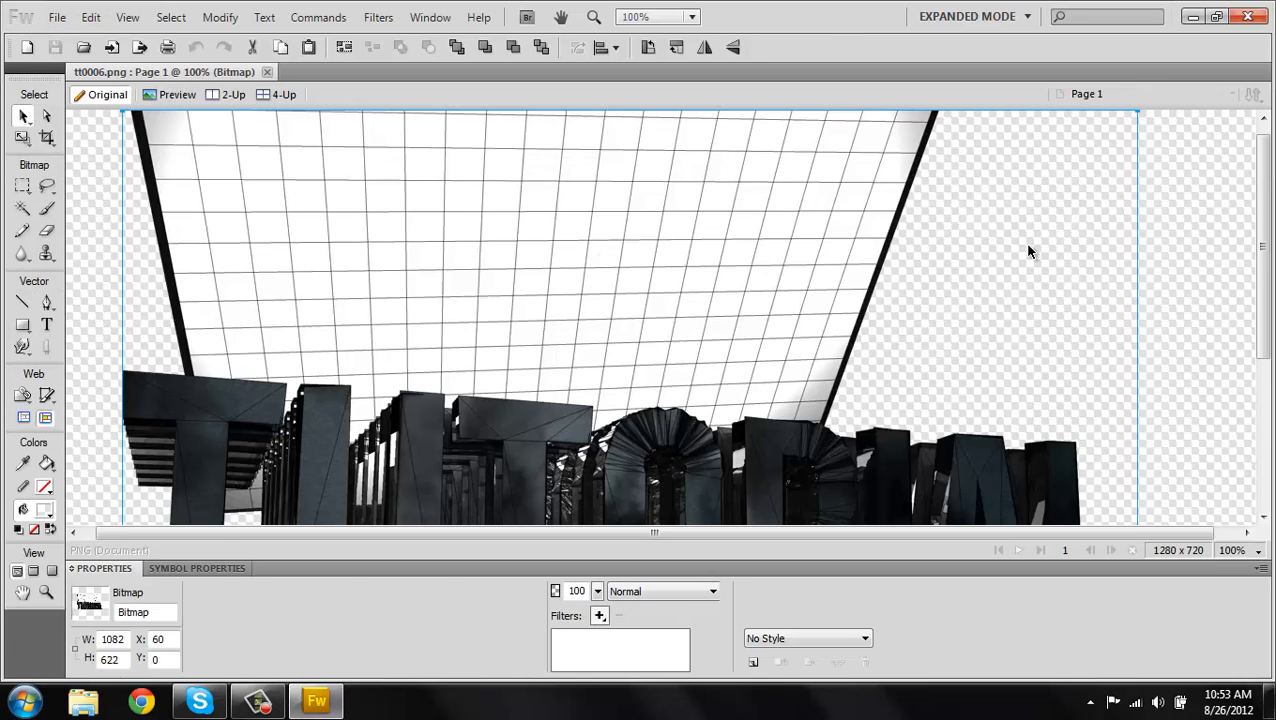
scroll(1030, 250, down, 3)
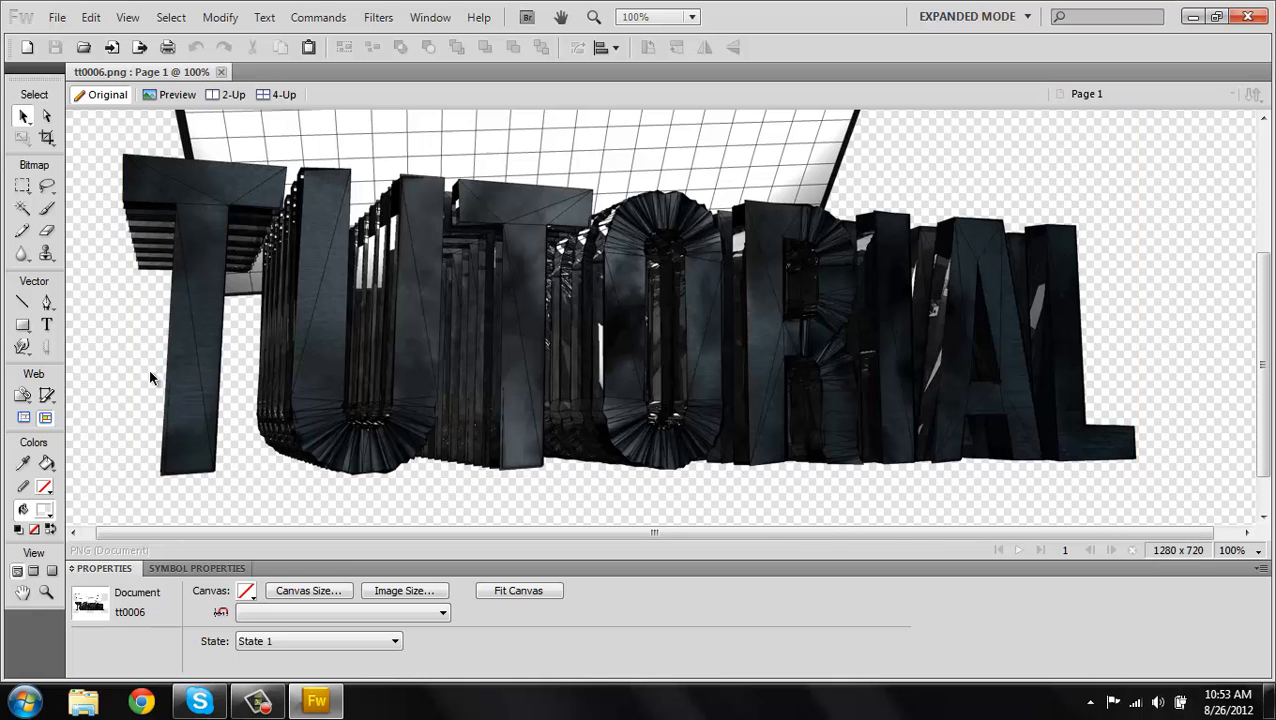
drag(995, 341, 868, 226)
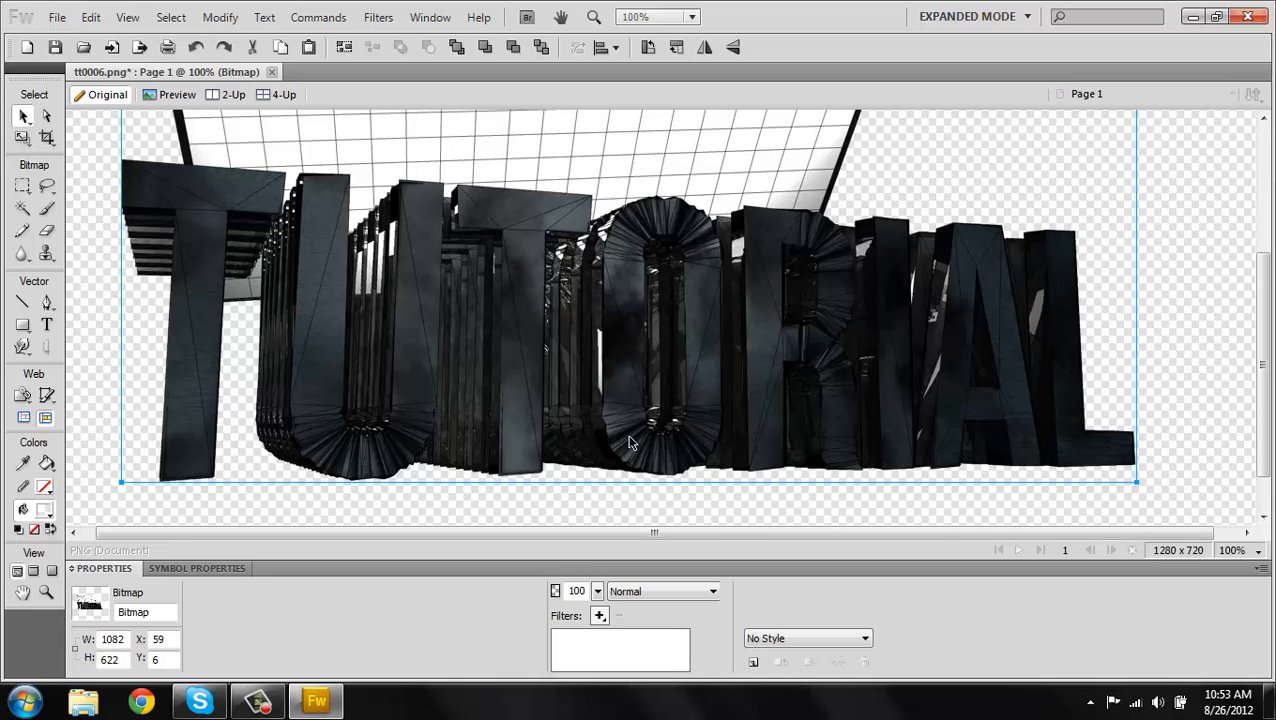
scroll(629, 437, down, 2)
scroll(631, 437, up, 4)
scroll(653, 429, down, 1)
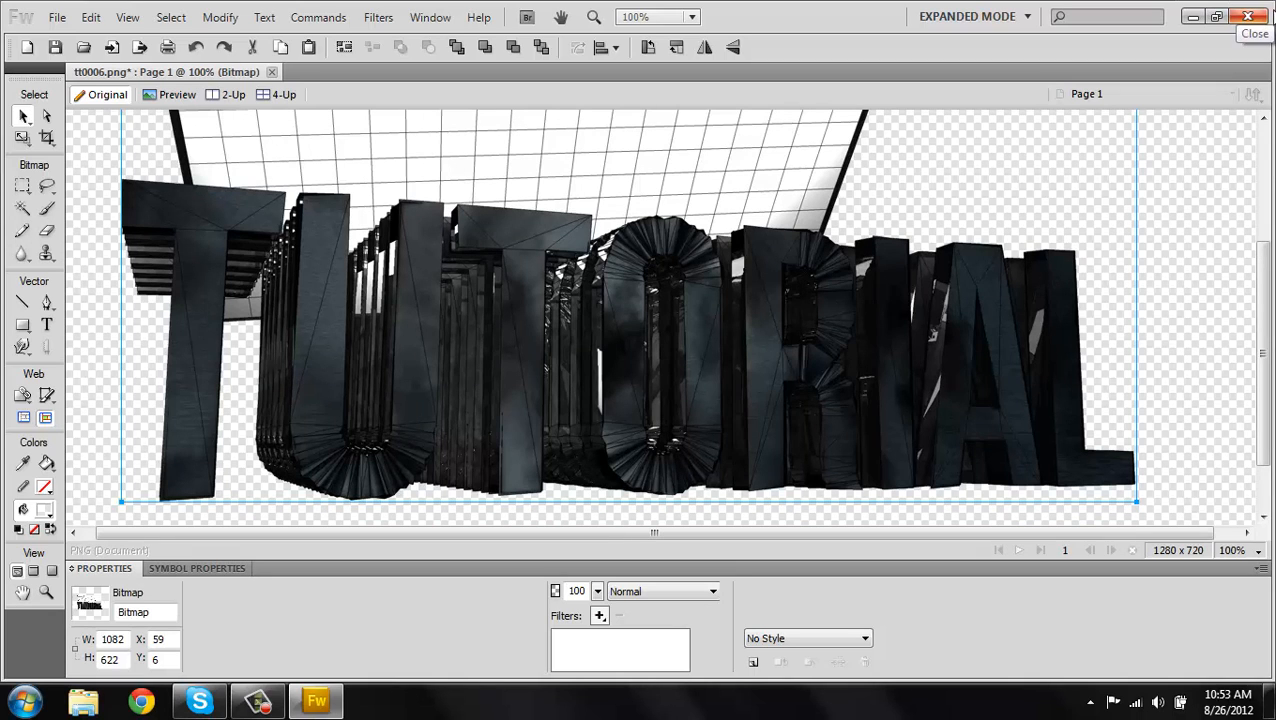
Close Fireworks without saving the changes to tt0006
click(1247, 17)
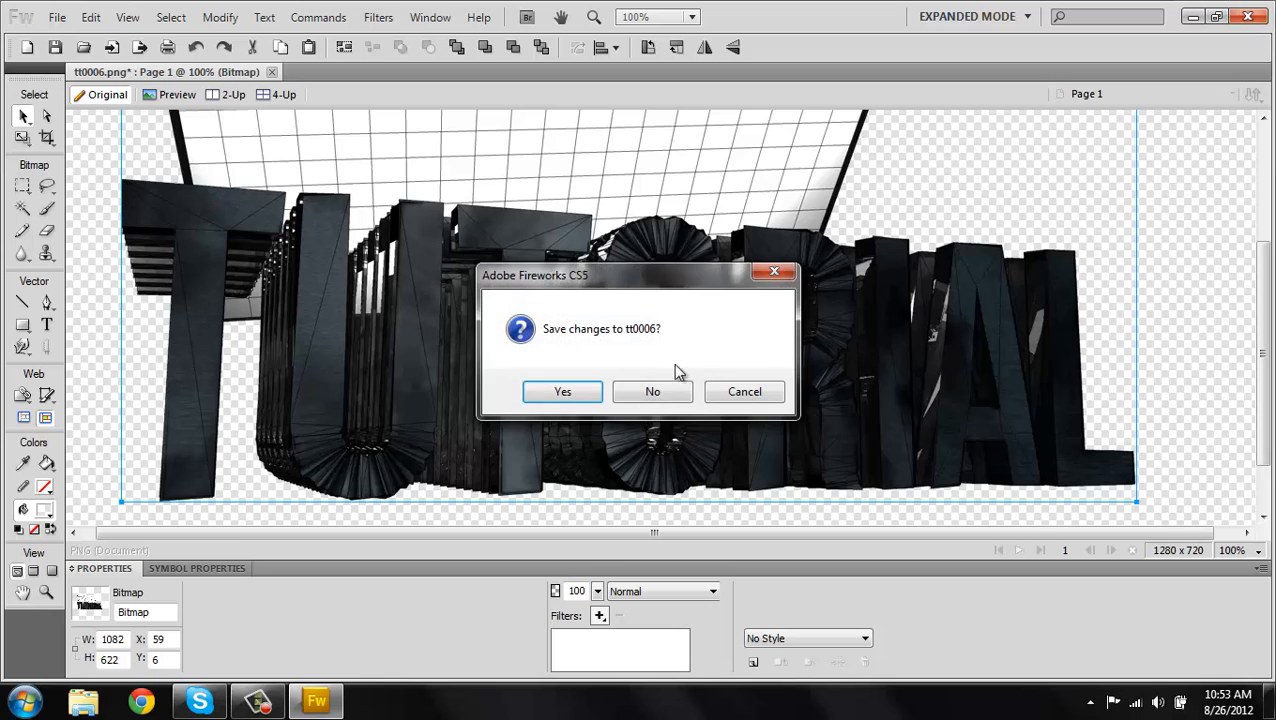
click(652, 391)
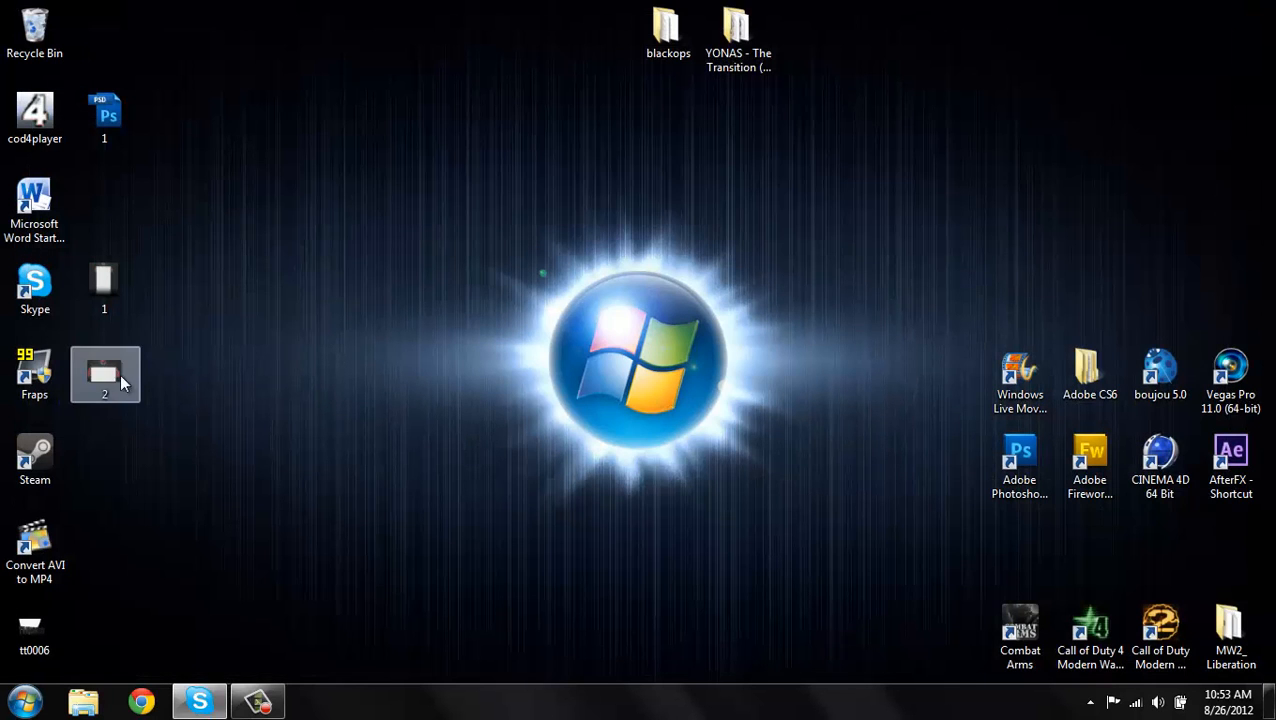
click(118, 374)
click(58, 660)
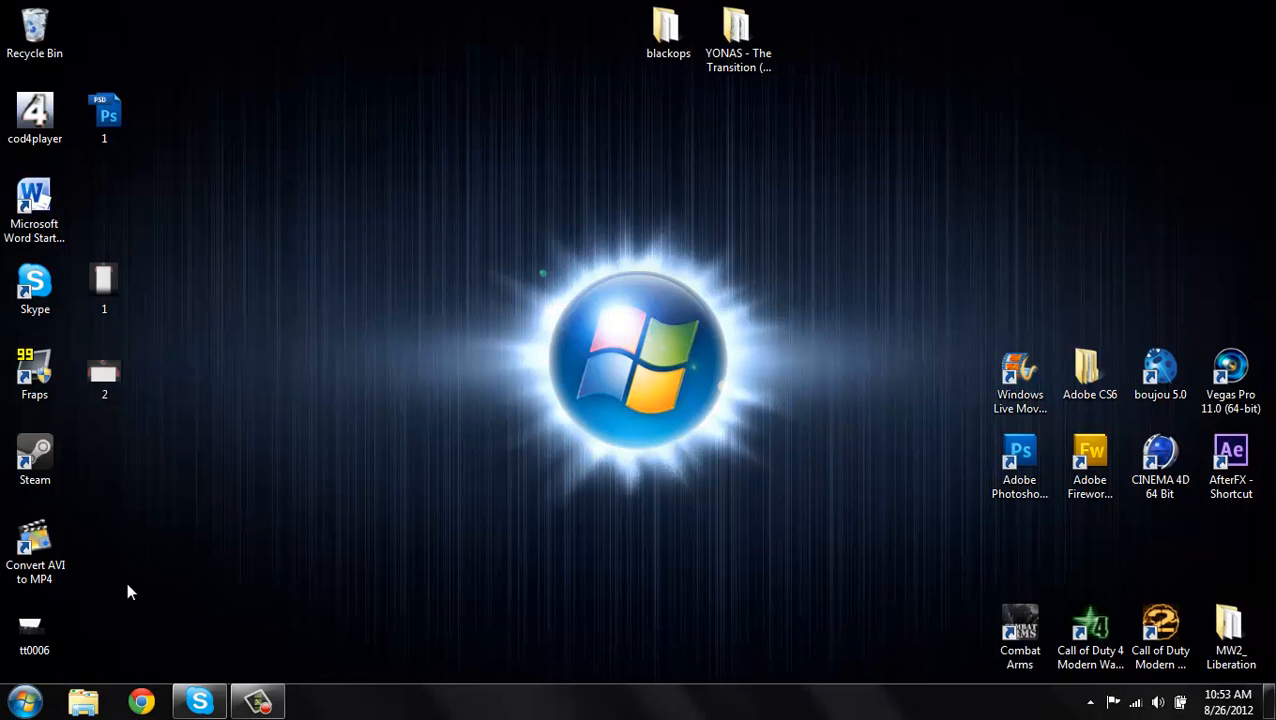
click(257, 701)
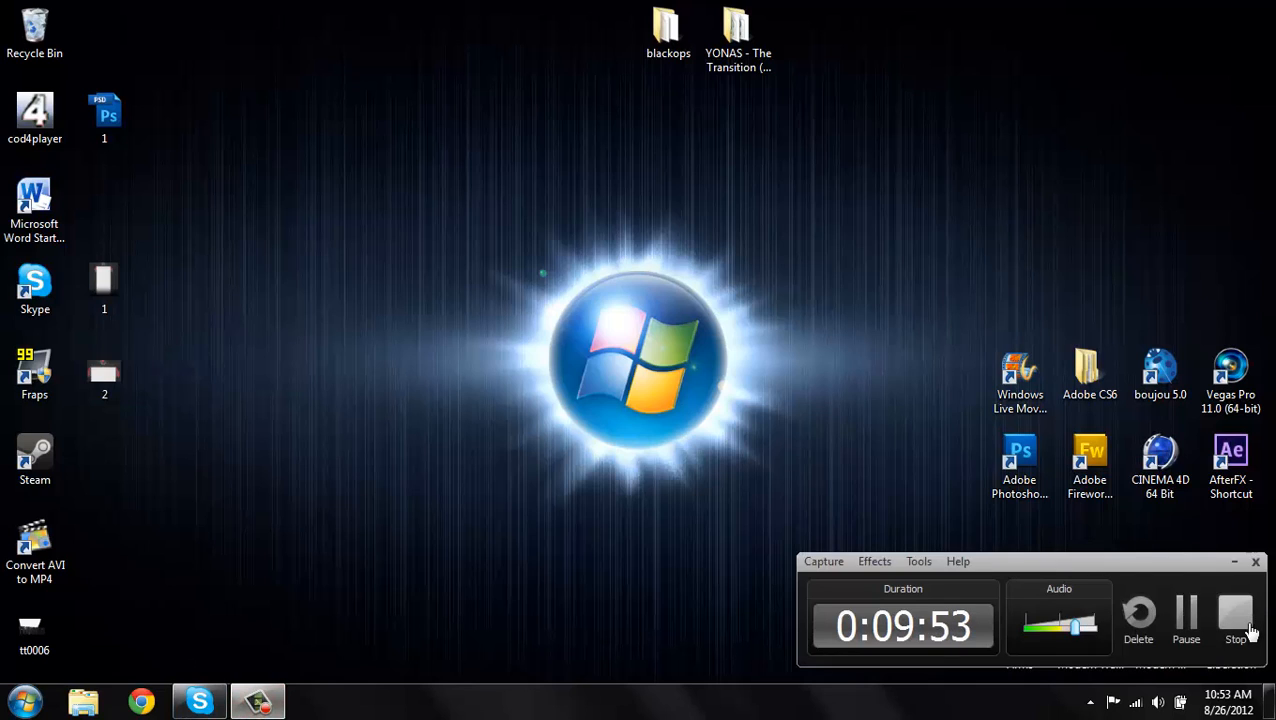